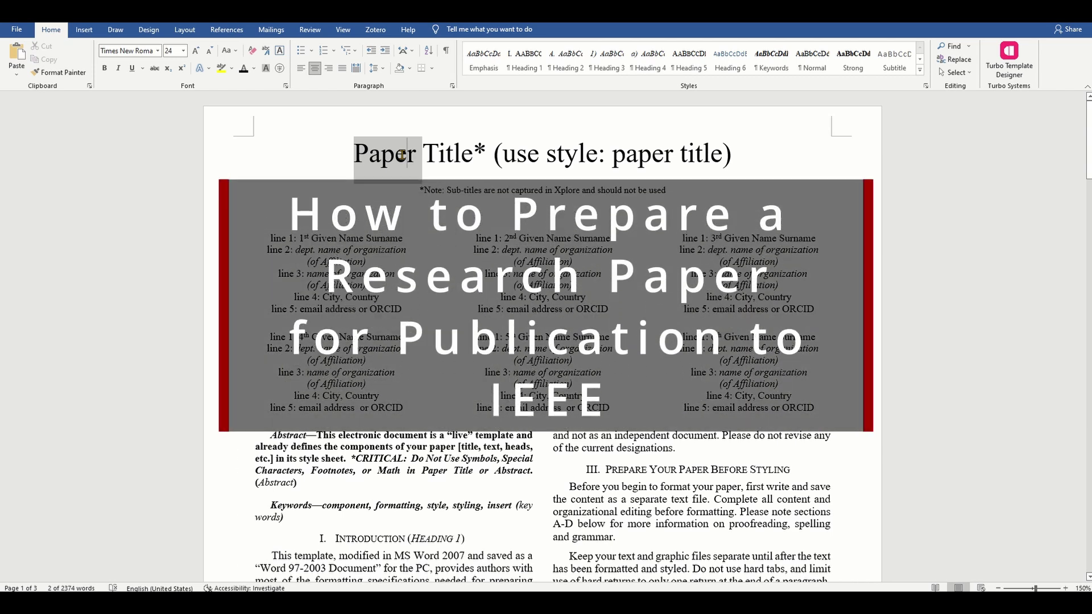
Step: Type 'My IEEE research paper' as the title and delete the leftover 'Title*' placeholder characters
{"action": "type", "text": "My IEEE "}
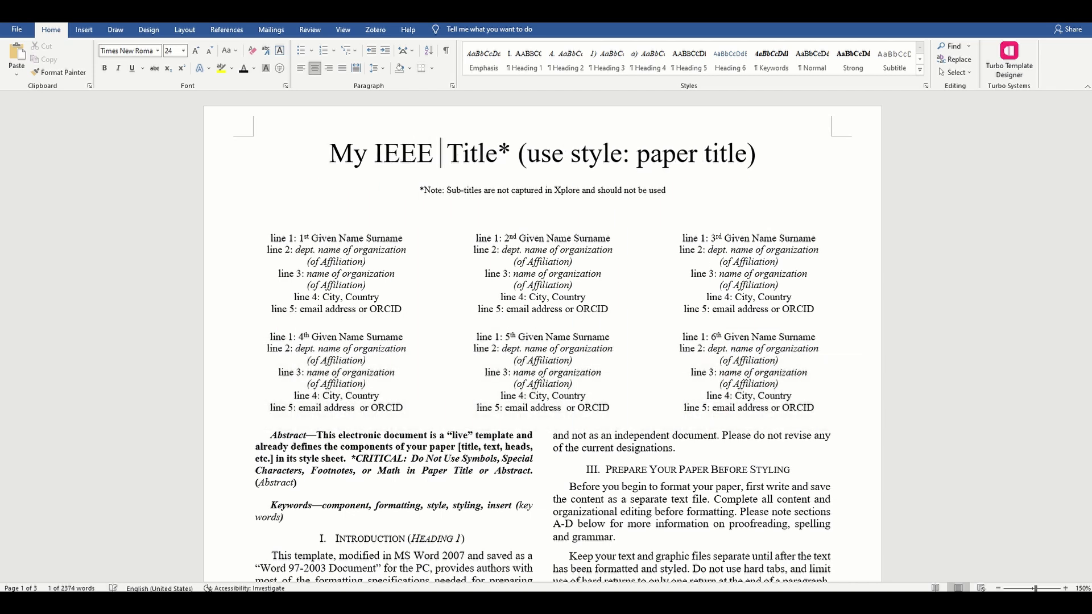
{"action": "type", "text": "research paper"}
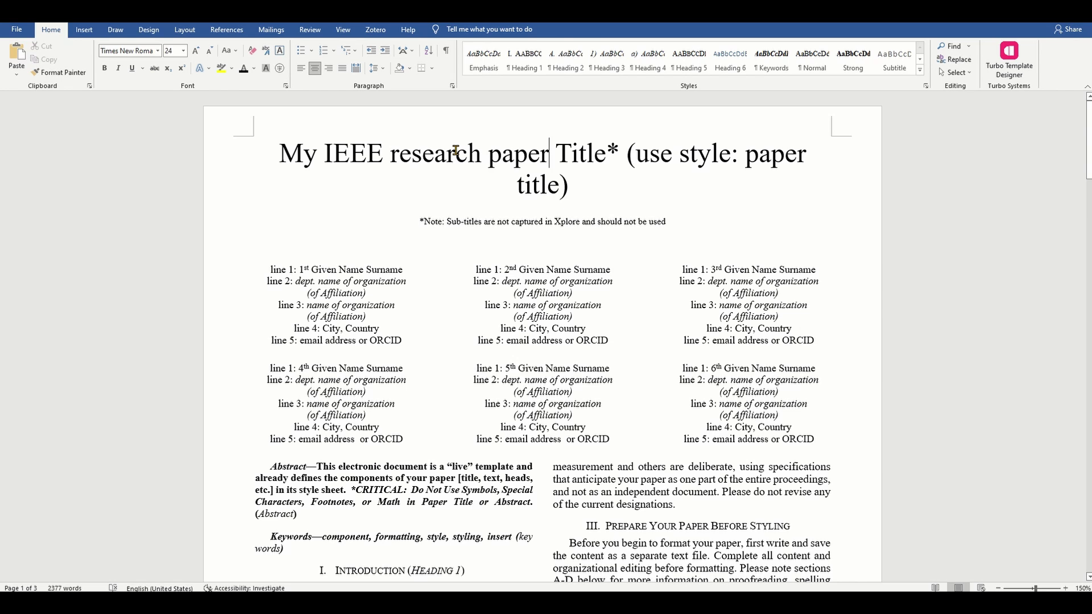
{"action": "key", "text": "Delete"}
{"action": "key", "text": "Delete"}
{"action": "key", "text": "Delete"}
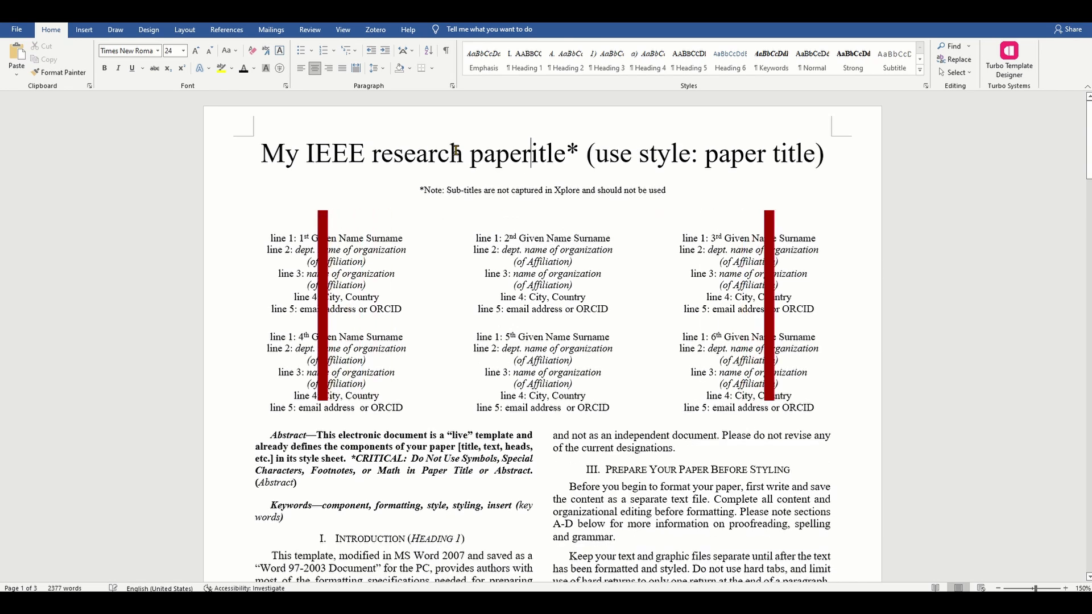
{"action": "key", "text": "Delete"}
{"action": "key", "text": "Delete"}
{"action": "key", "text": "Delete"}
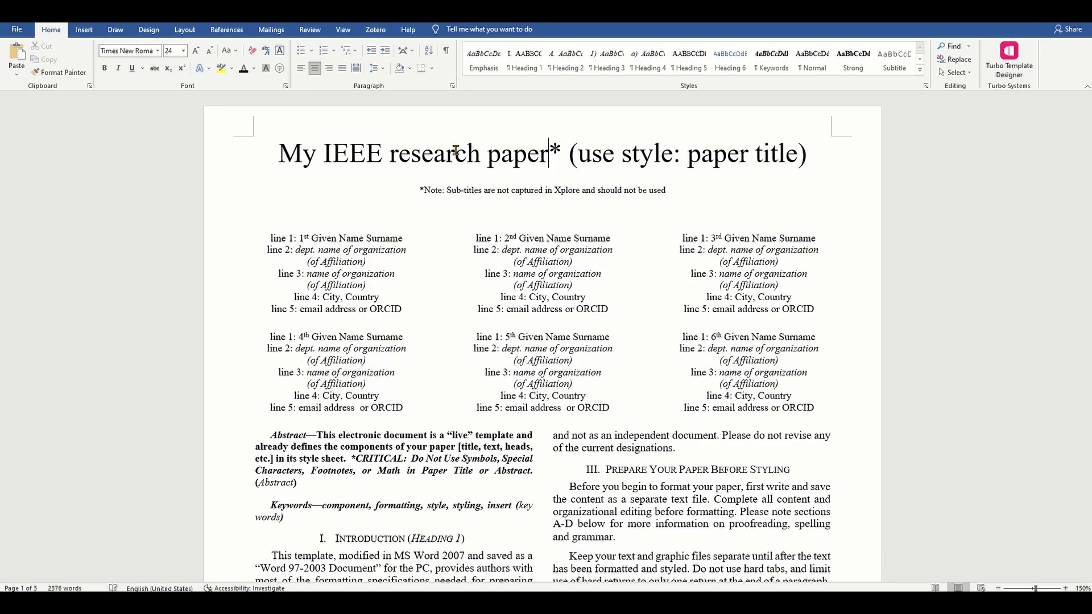
{"action": "key", "text": "Delete"}
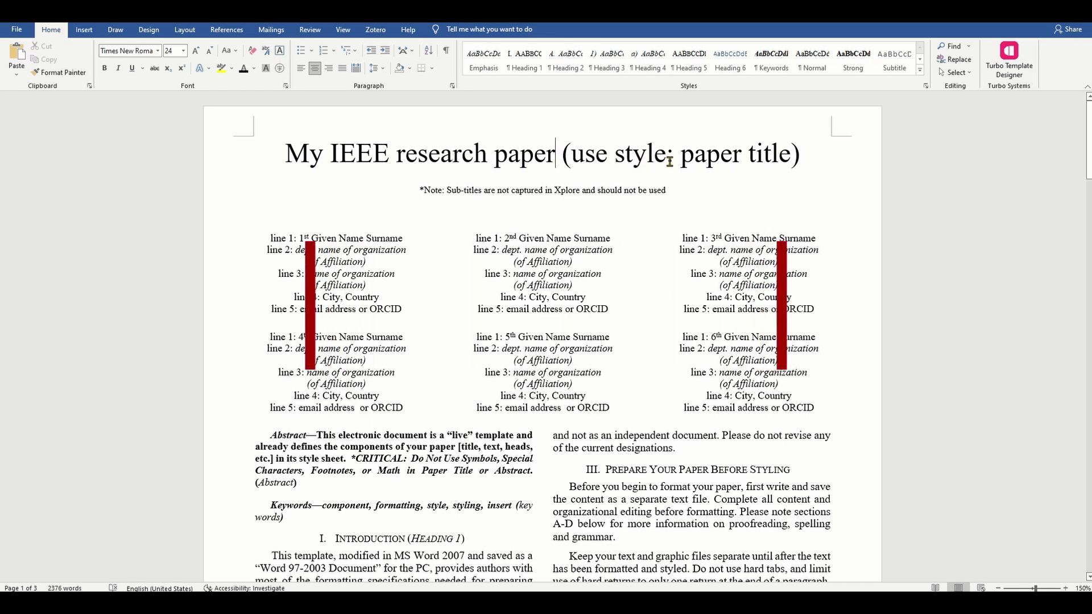
Step: Highlight 'paper title' in the title line in yellow, then select the word 'Sub' in the note line
{"action": "left_click_drag", "start_coordinate": [681, 156], "coordinate": [785, 154]}
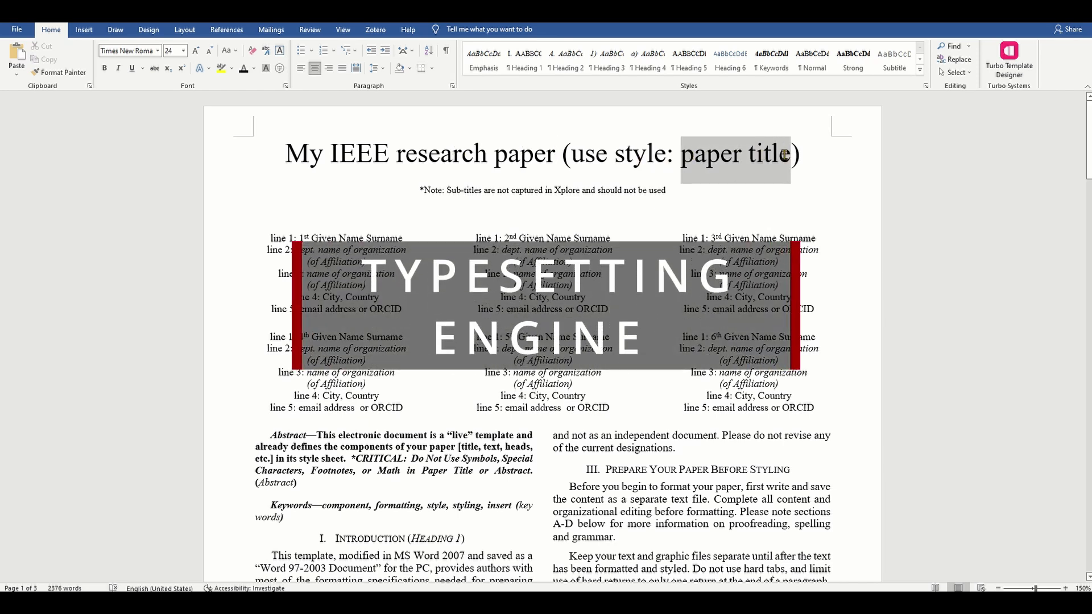
{"action": "left_click", "coordinate": [222, 68]}
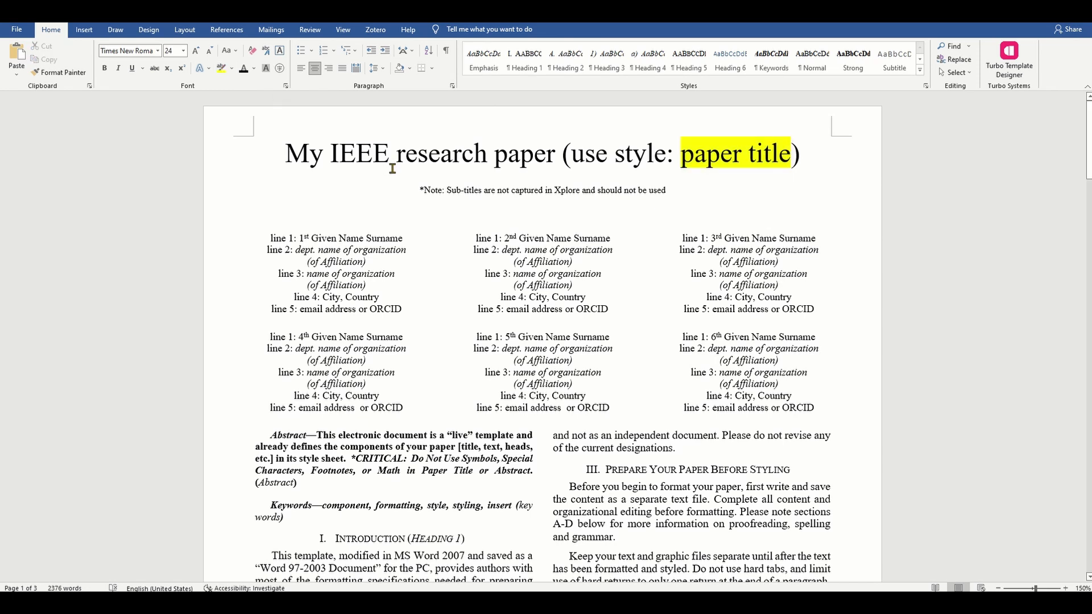
{"action": "left_click", "coordinate": [453, 188]}
{"action": "double_click", "coordinate": [451, 190]}
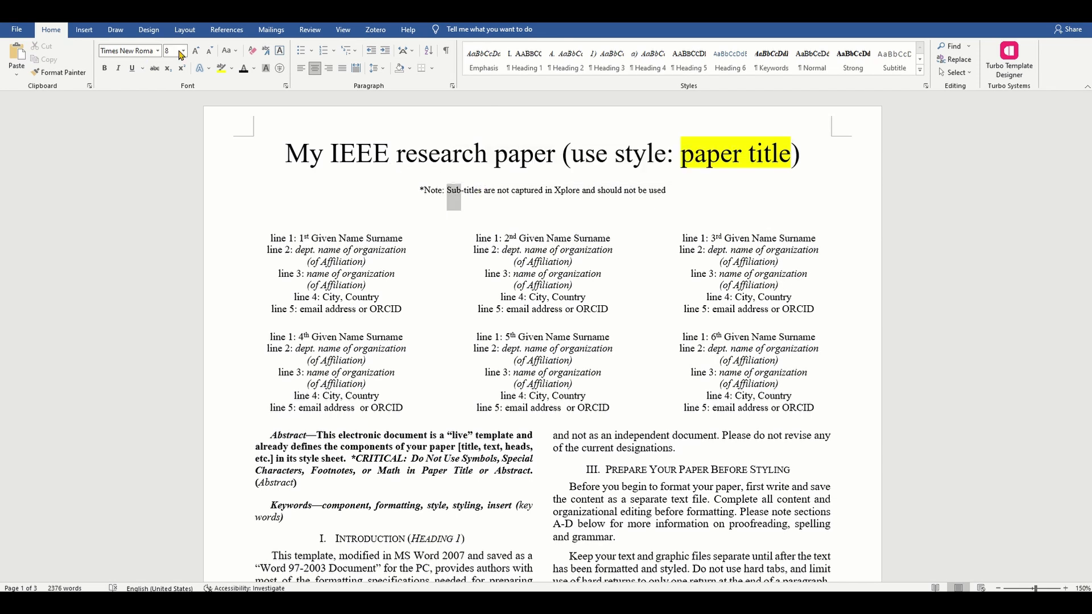
{"action": "left_click", "coordinate": [465, 191]}
Step: Select the sub-title note line, then select 'research paper' in the title
{"action": "left_click", "coordinate": [567, 191]}
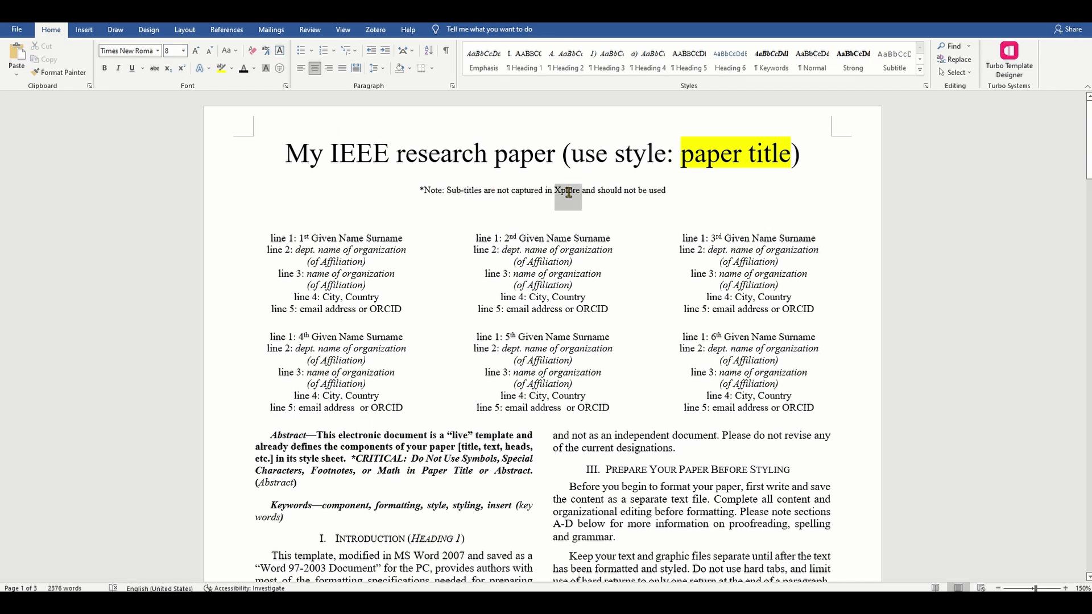
{"action": "triple_click", "coordinate": [665, 192]}
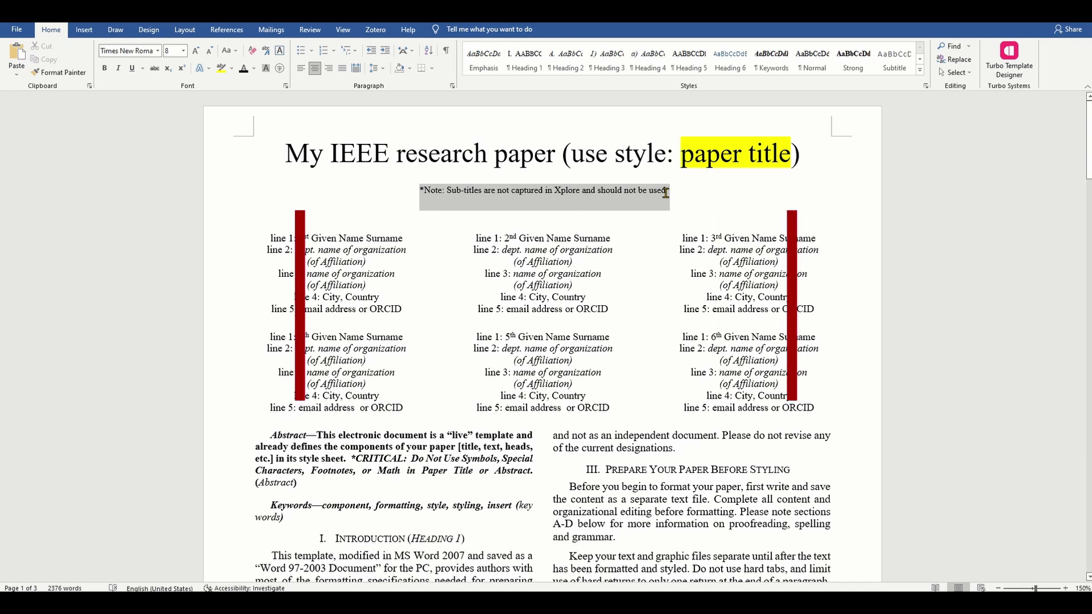
{"action": "left_click", "coordinate": [665, 193]}
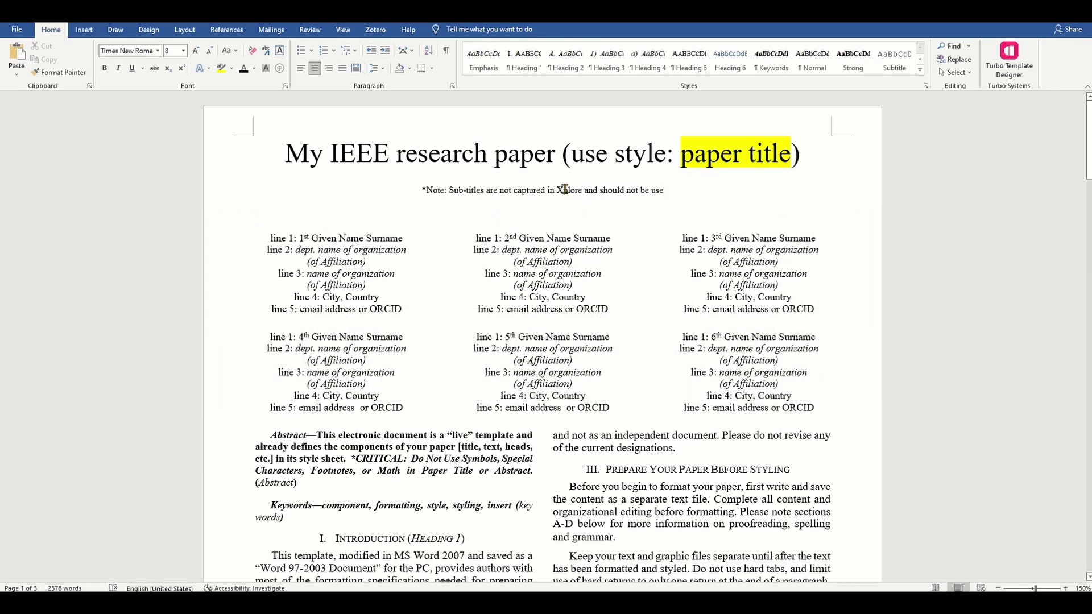
{"action": "left_click", "coordinate": [528, 155]}
{"action": "left_click_drag", "start_coordinate": [556, 153], "coordinate": [299, 152]}
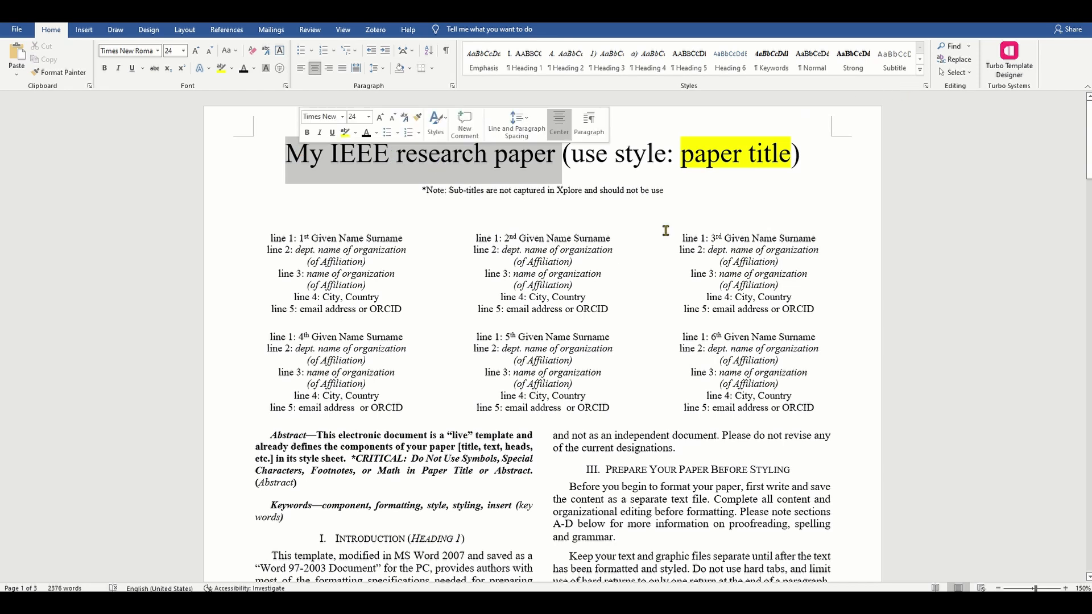
Step: Scroll down the template to the Selecting a Template paragraph
{"action": "left_click", "coordinate": [478, 422]}
{"action": "scroll", "coordinate": [512, 415], "scroll_direction": "down", "scroll_amount": 5}
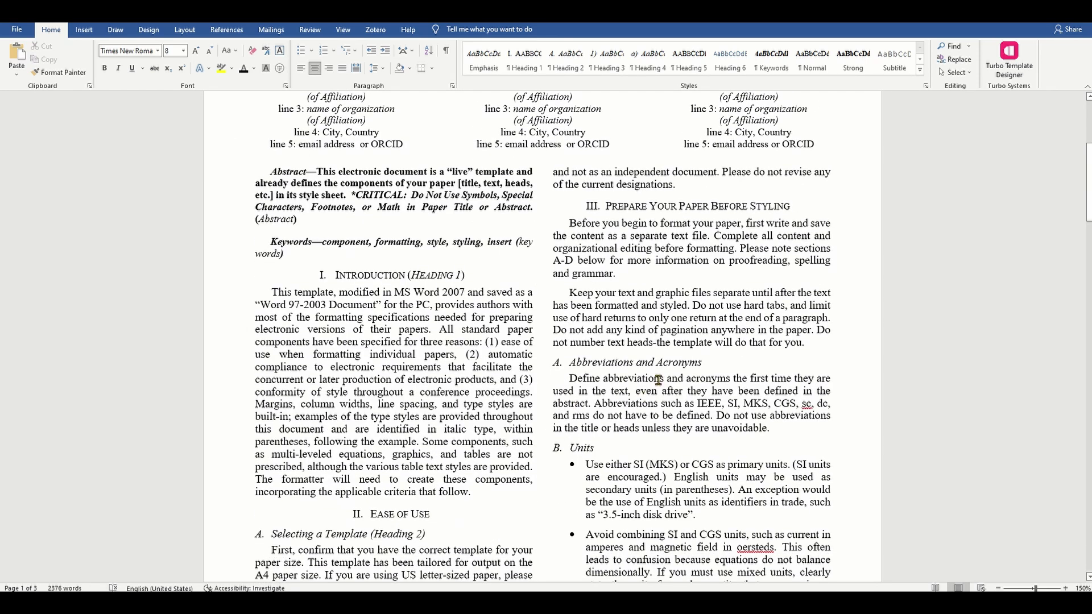
{"action": "scroll", "coordinate": [658, 378], "scroll_direction": "down", "scroll_amount": 2}
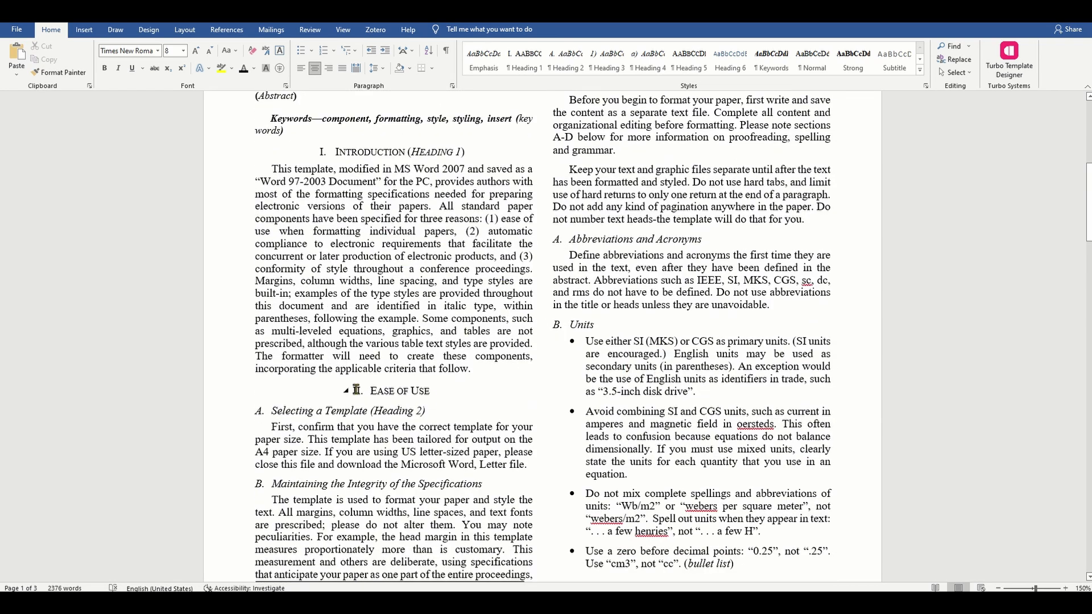
{"action": "scroll", "coordinate": [408, 395], "scroll_direction": "down", "scroll_amount": 3}
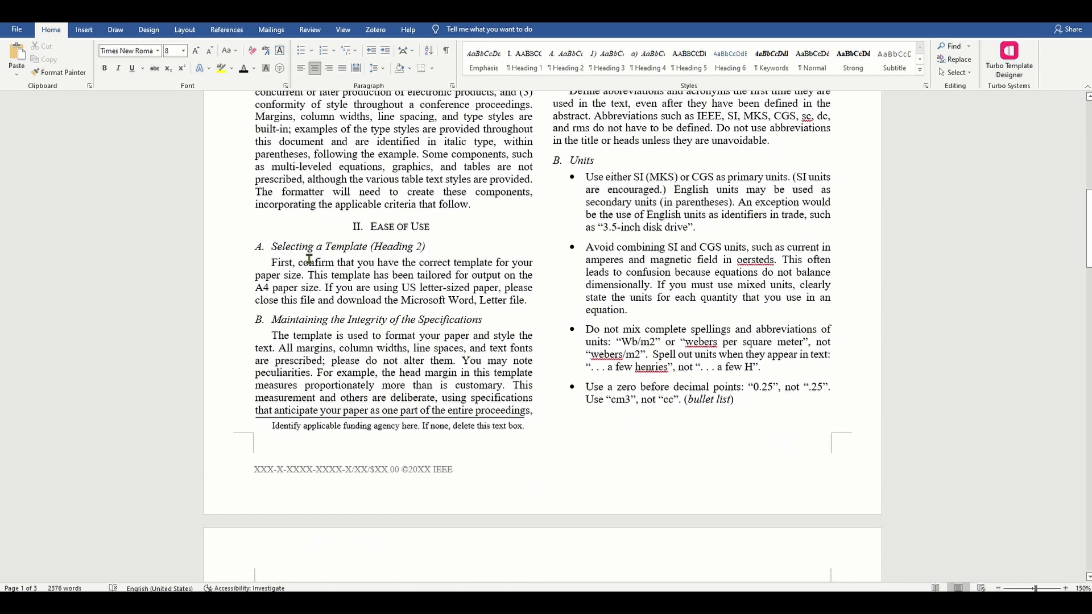
{"action": "left_click", "coordinate": [280, 274]}
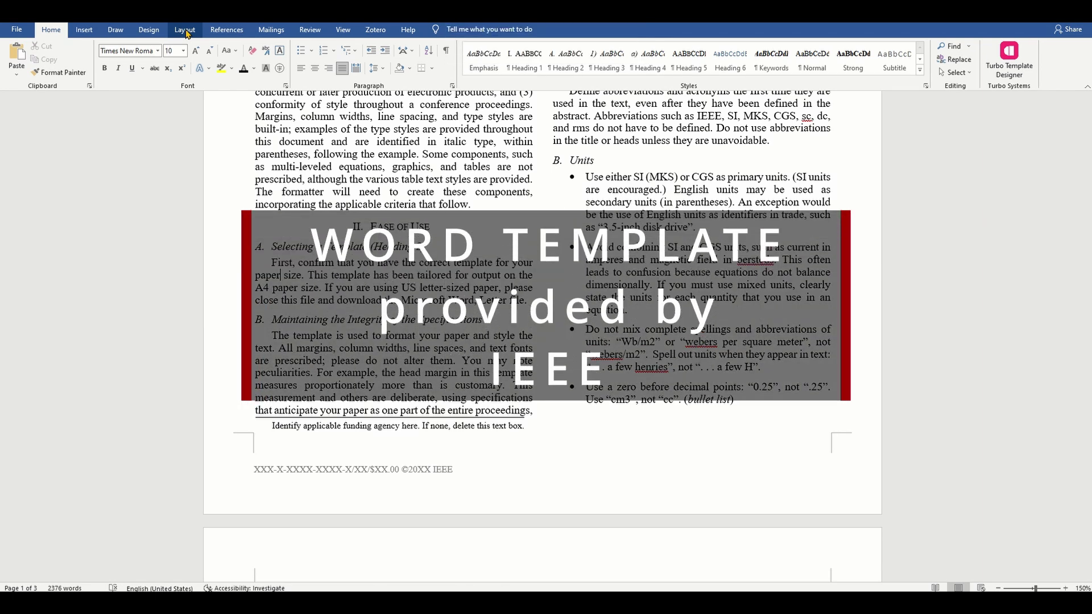
Step: Confirm the paper size is A4 under Layout > Size, then scroll back to the top
{"action": "left_click", "coordinate": [198, 32]}
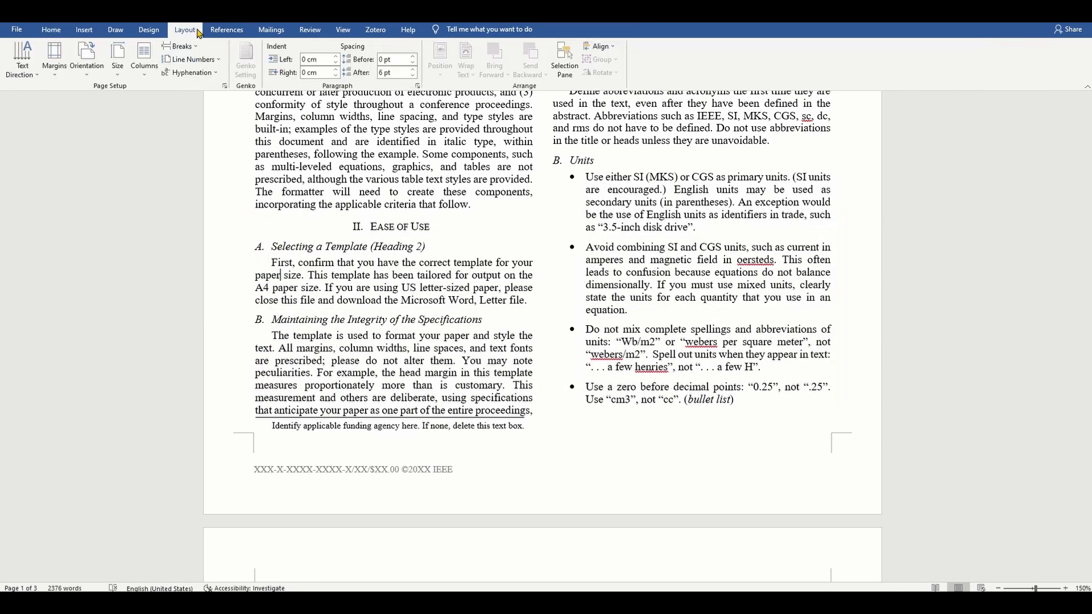
{"action": "left_click", "coordinate": [116, 77]}
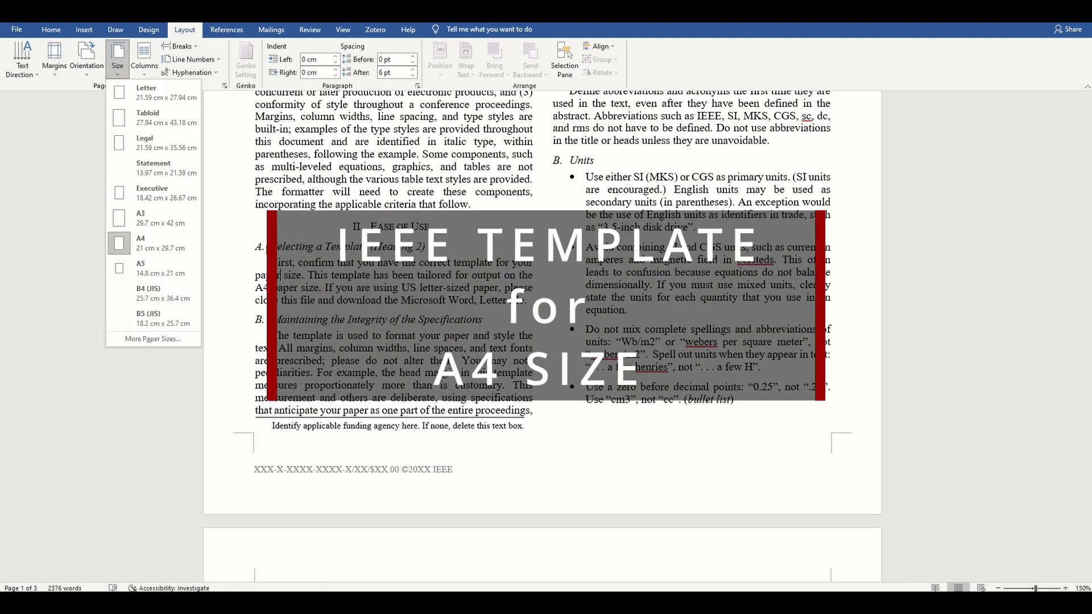
{"action": "left_click", "coordinate": [489, 291]}
{"action": "scroll", "coordinate": [510, 287], "scroll_direction": "up", "scroll_amount": 5}
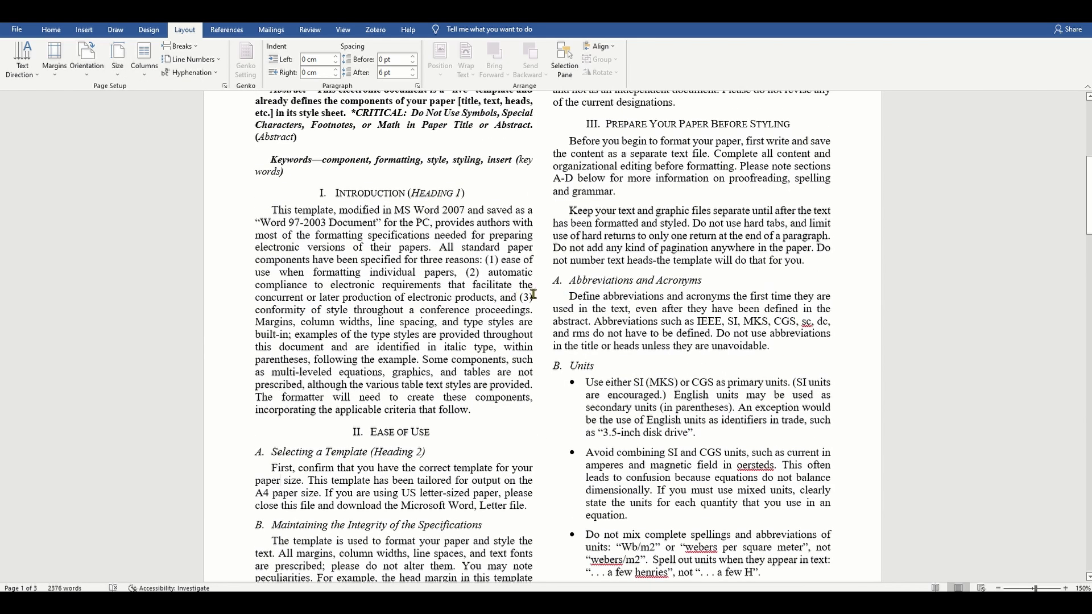
{"action": "scroll", "coordinate": [534, 293], "scroll_direction": "up", "scroll_amount": 2}
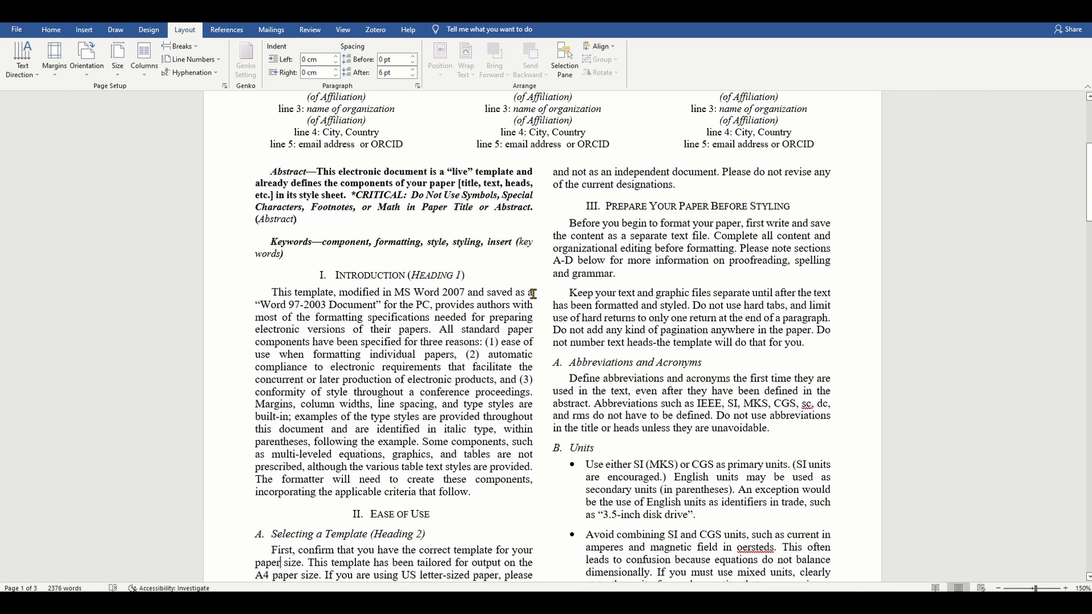
{"action": "scroll", "coordinate": [533, 293], "scroll_direction": "down", "scroll_amount": 1}
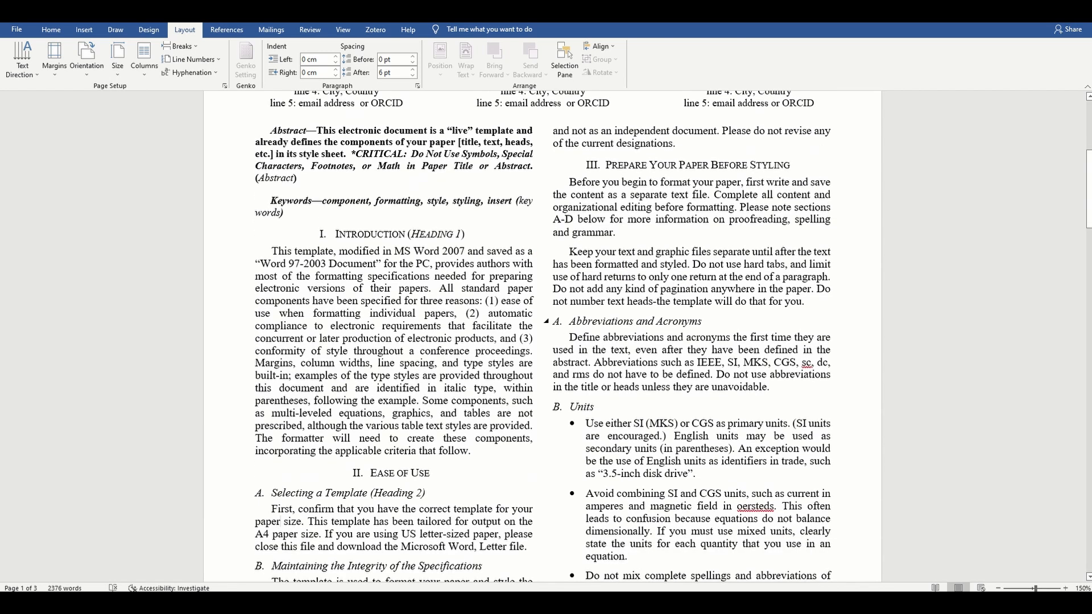
{"action": "scroll", "coordinate": [685, 322], "scroll_direction": "down", "scroll_amount": 3}
{"action": "scroll", "coordinate": [685, 322], "scroll_direction": "down", "scroll_amount": 6}
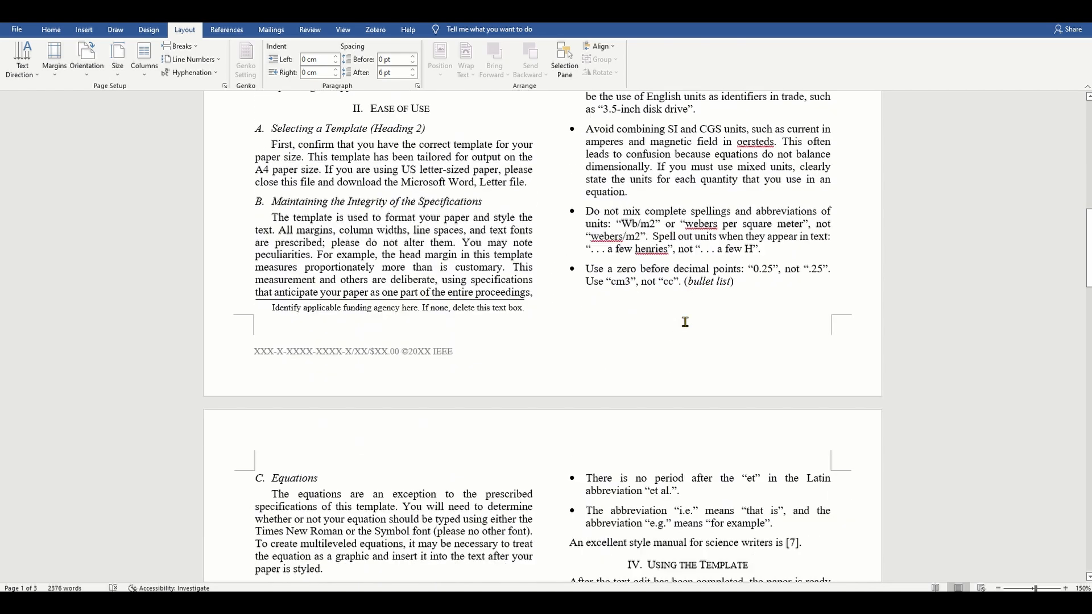
{"action": "scroll", "coordinate": [685, 322], "scroll_direction": "up", "scroll_amount": 12}
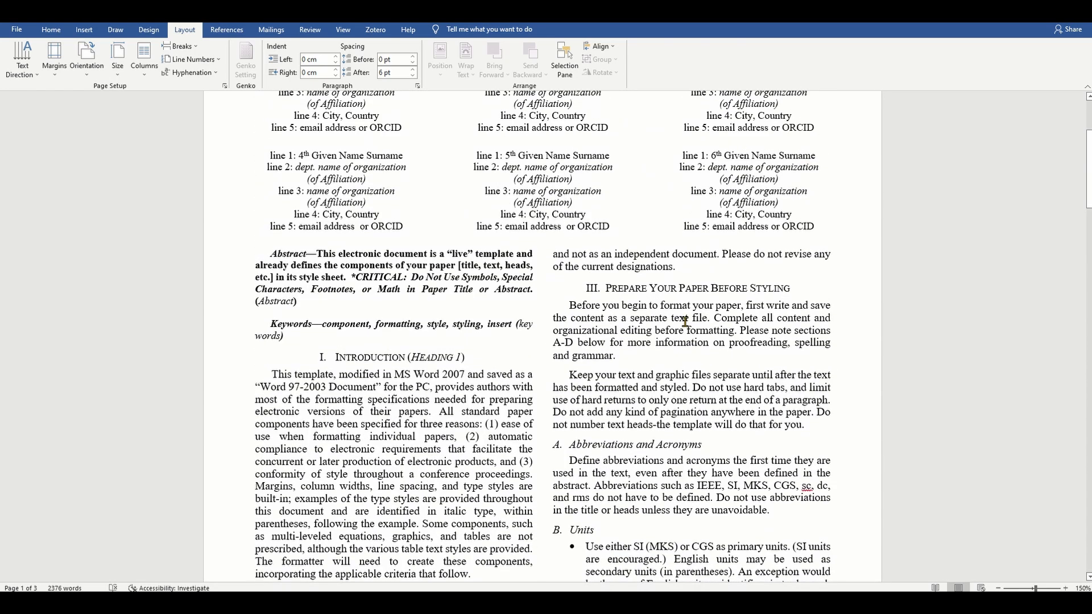
{"action": "scroll", "coordinate": [686, 322], "scroll_direction": "up", "scroll_amount": 4}
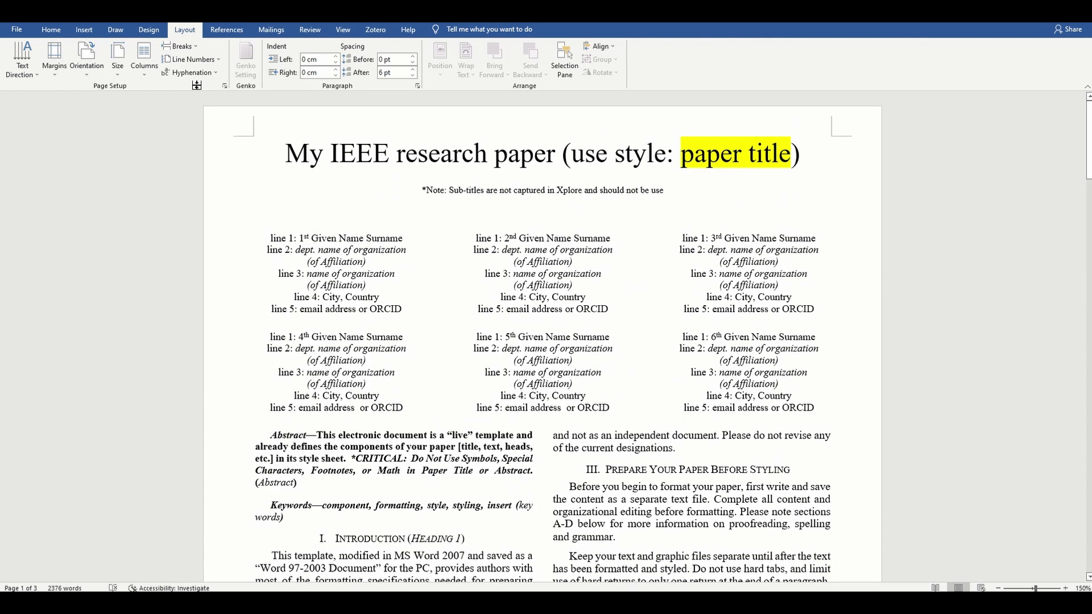
Step: Select 'My IEEE research paper' and open the Apply Styles style name list
{"action": "left_click", "coordinate": [50, 33]}
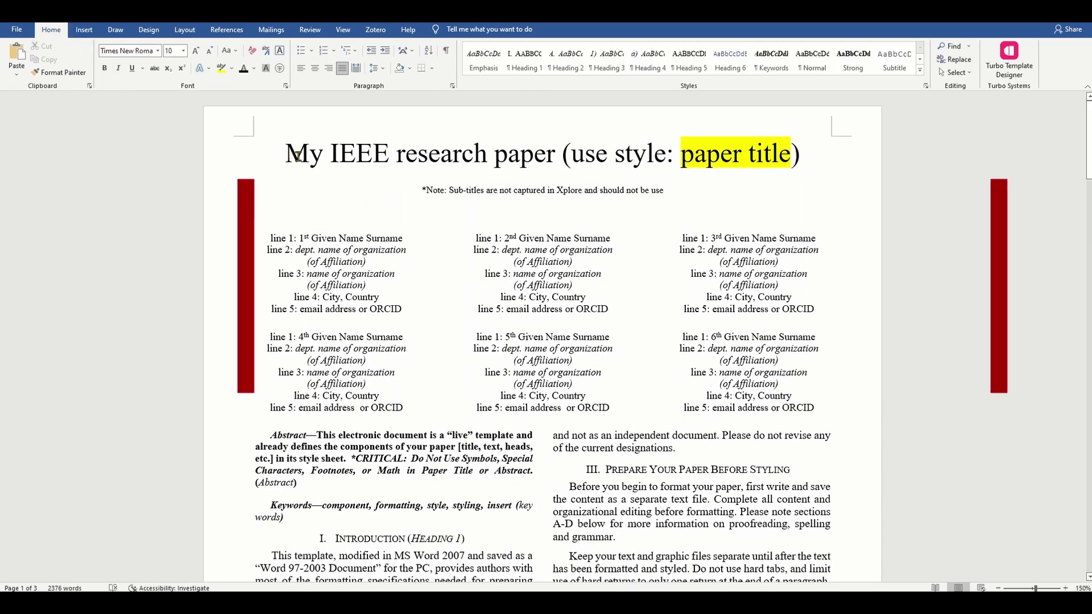
{"action": "left_click_drag", "start_coordinate": [347, 158], "coordinate": [533, 176]}
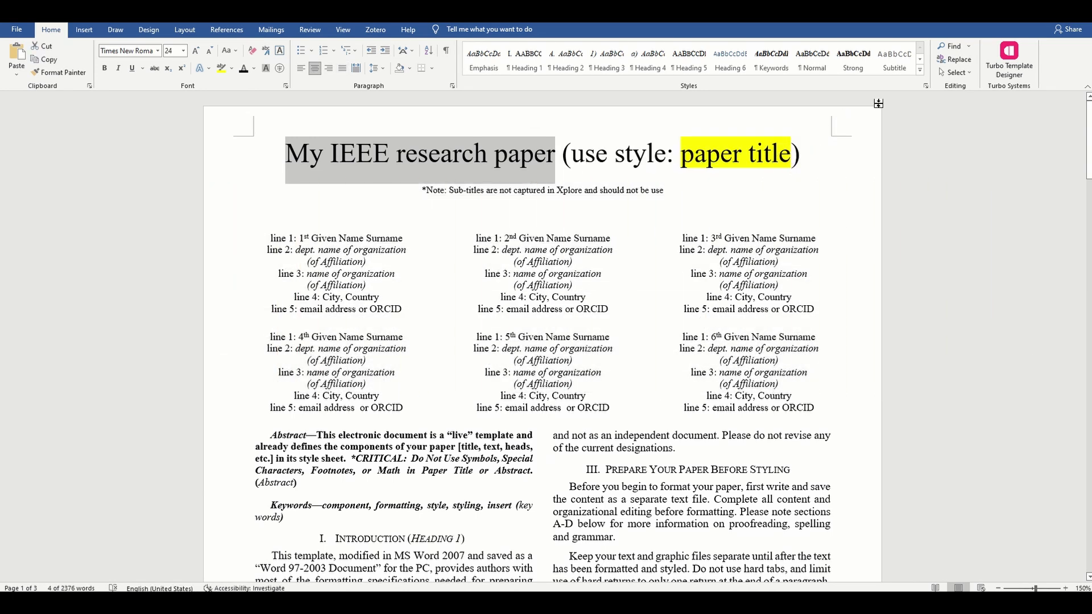
{"action": "left_click", "coordinate": [919, 69]}
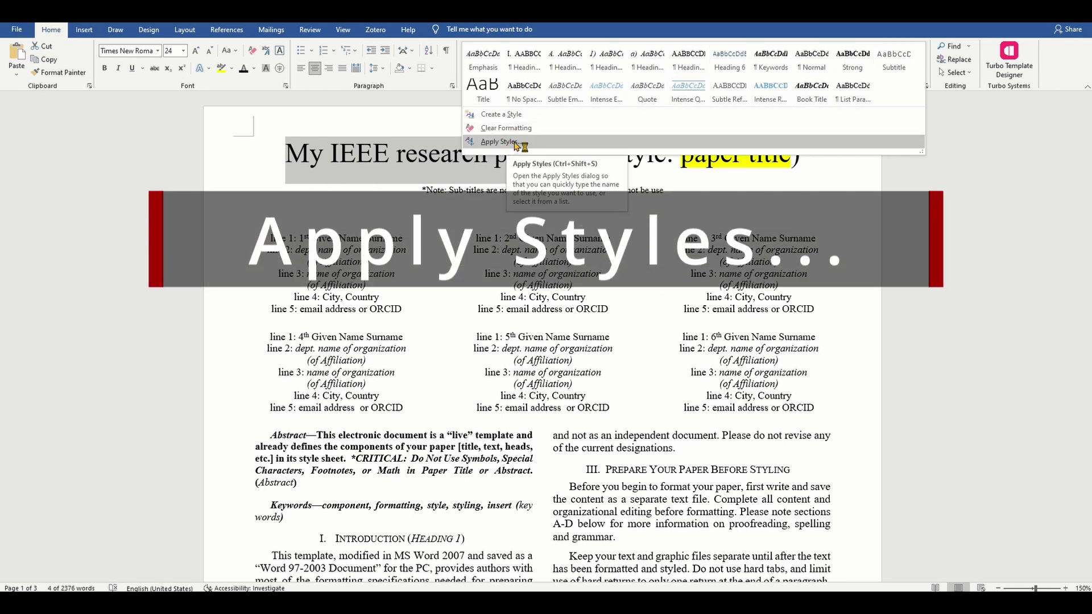
{"action": "left_click", "coordinate": [500, 141]}
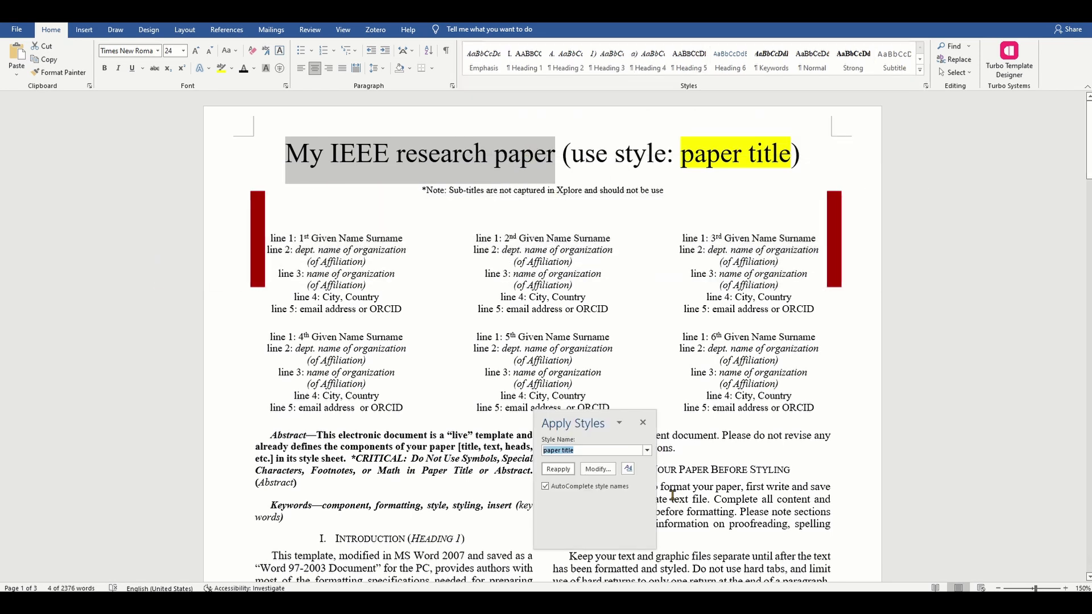
{"action": "left_click", "coordinate": [648, 450]}
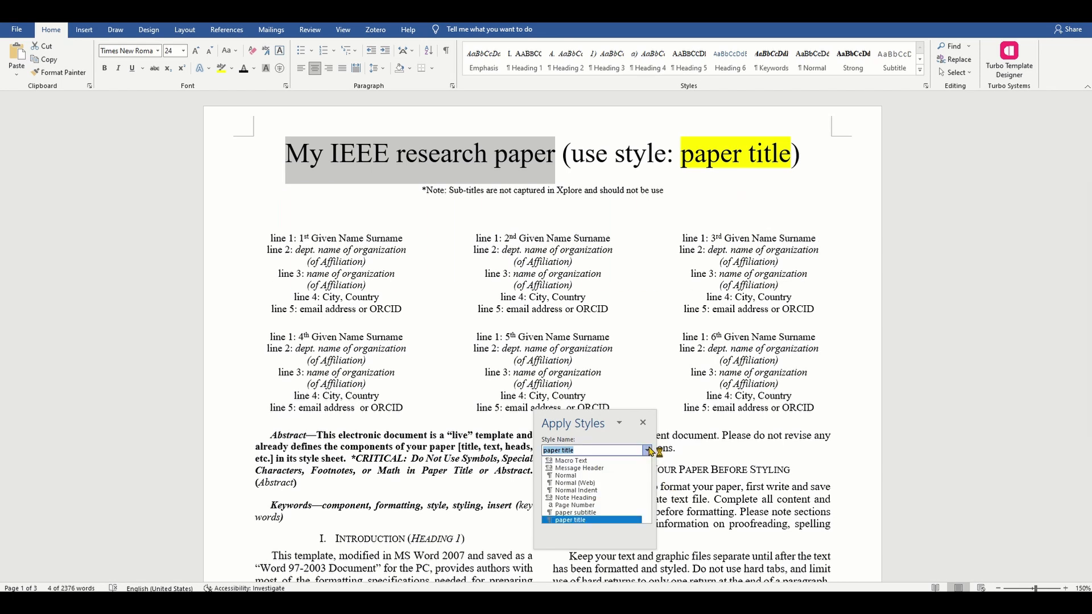
Step: Apply the 'paper title' style, then select the leftover '(use style: paper title)' text
{"action": "scroll", "coordinate": [646, 489], "scroll_direction": "down", "scroll_amount": 5}
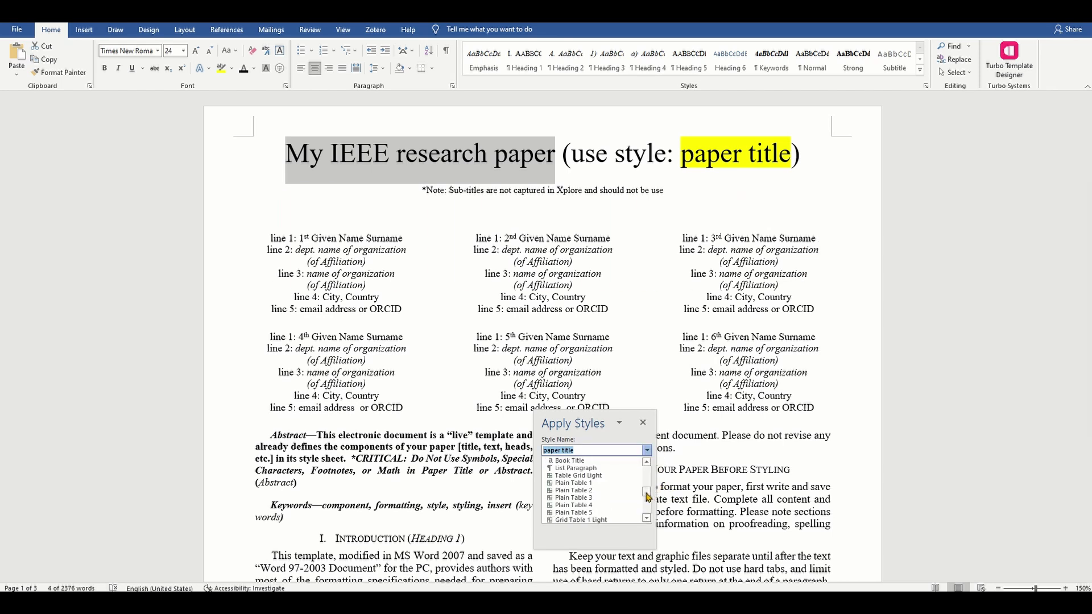
{"action": "scroll", "coordinate": [647, 495], "scroll_direction": "up", "scroll_amount": 10}
{"action": "scroll", "coordinate": [647, 495], "scroll_direction": "up", "scroll_amount": 5}
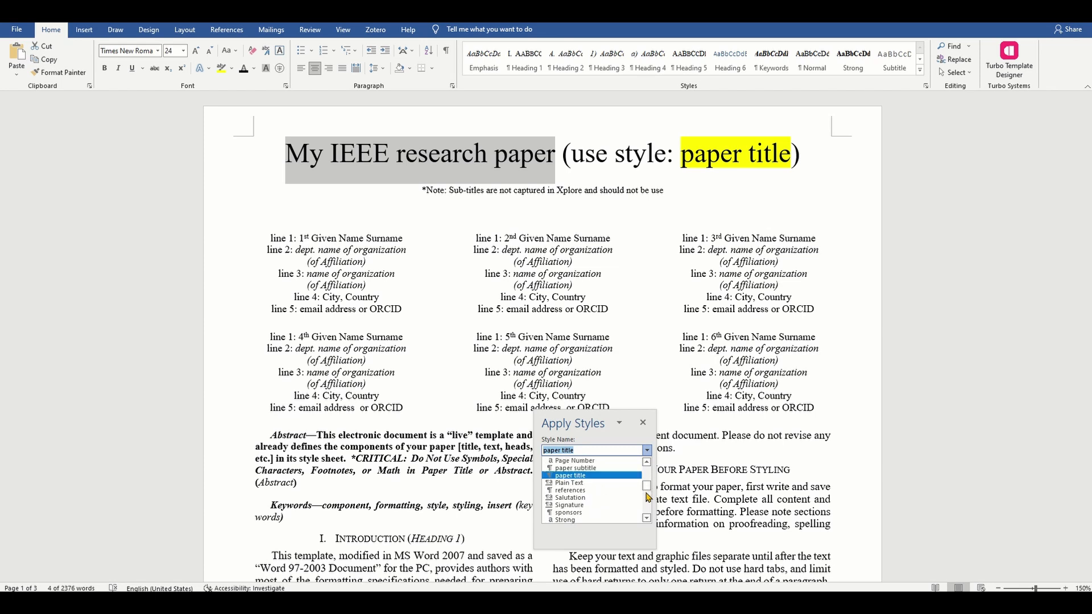
{"action": "left_click", "coordinate": [607, 498]}
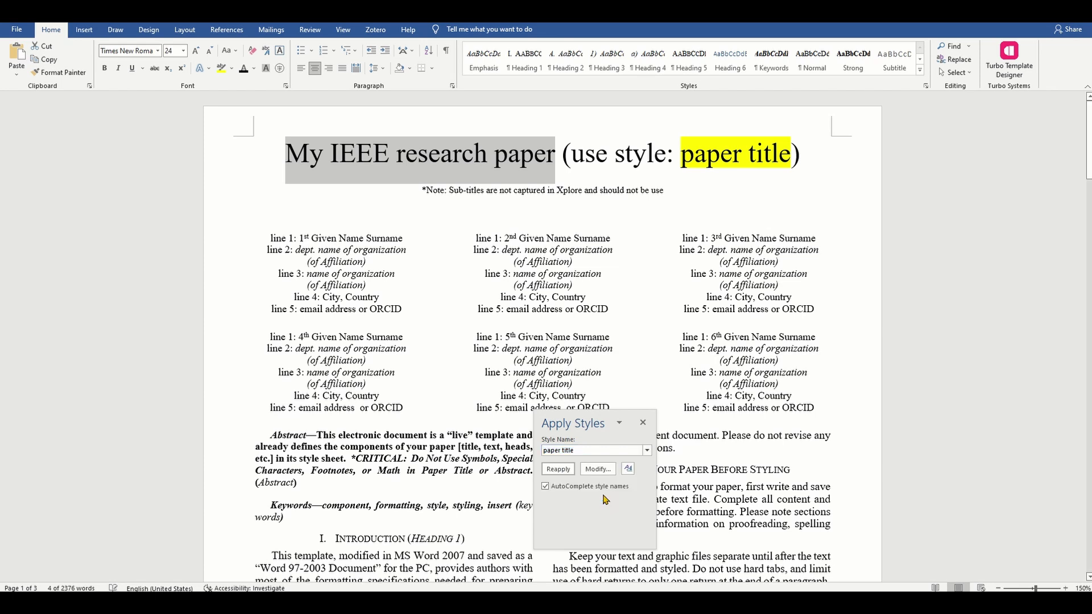
{"action": "left_click", "coordinate": [698, 203]}
{"action": "left_click_drag", "start_coordinate": [562, 156], "coordinate": [776, 161]}
Step: Delete '(use style: paper title)' from the title and select the first author's 'Given' placeholder
{"action": "key", "text": "Delete"}
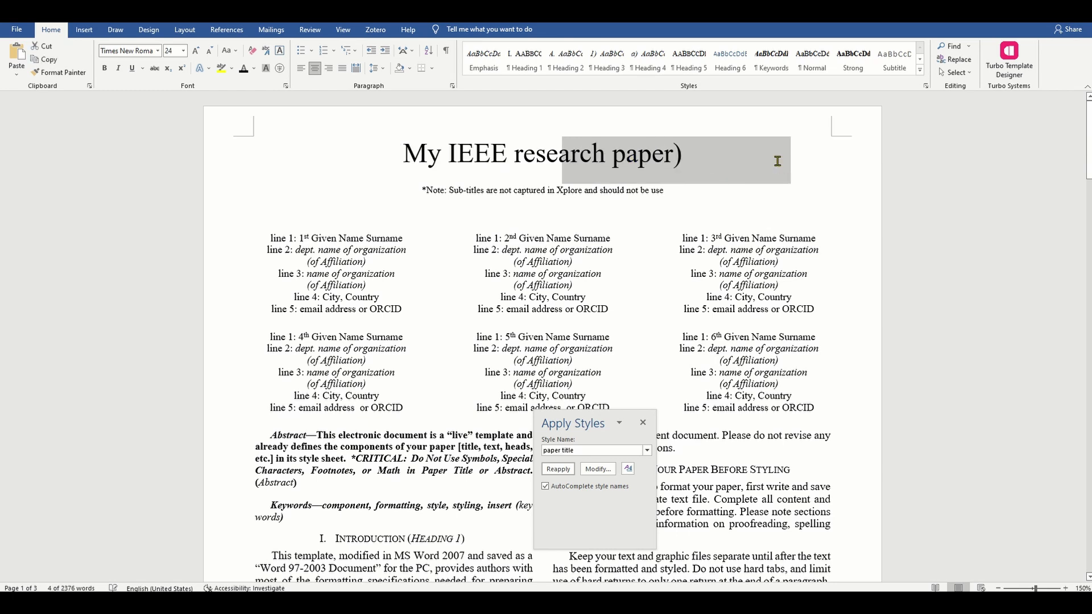
{"action": "key", "text": "Delete"}
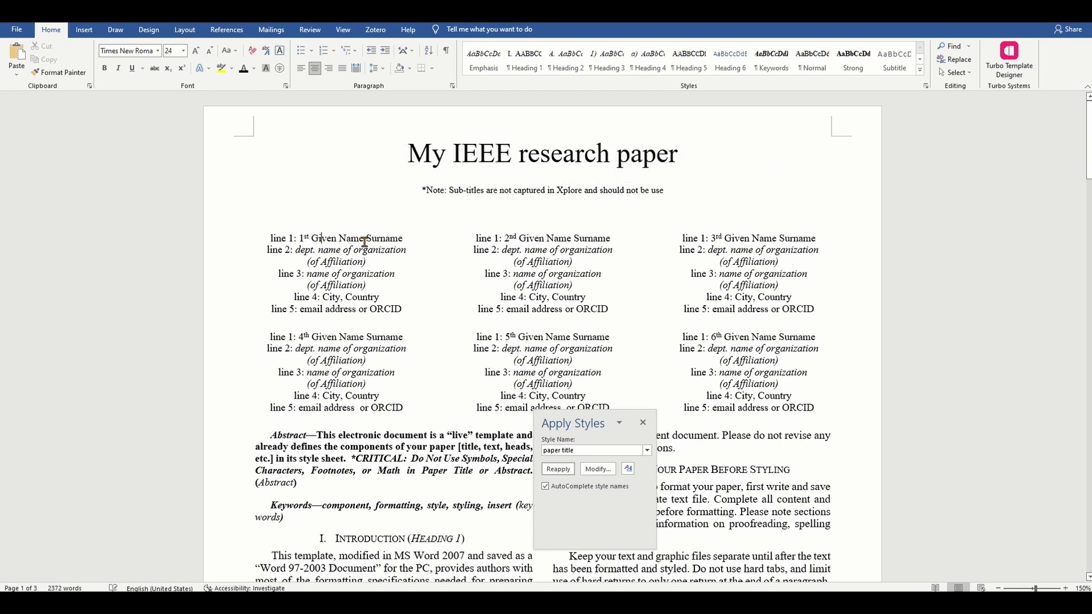
{"action": "double_click", "coordinate": [328, 236]}
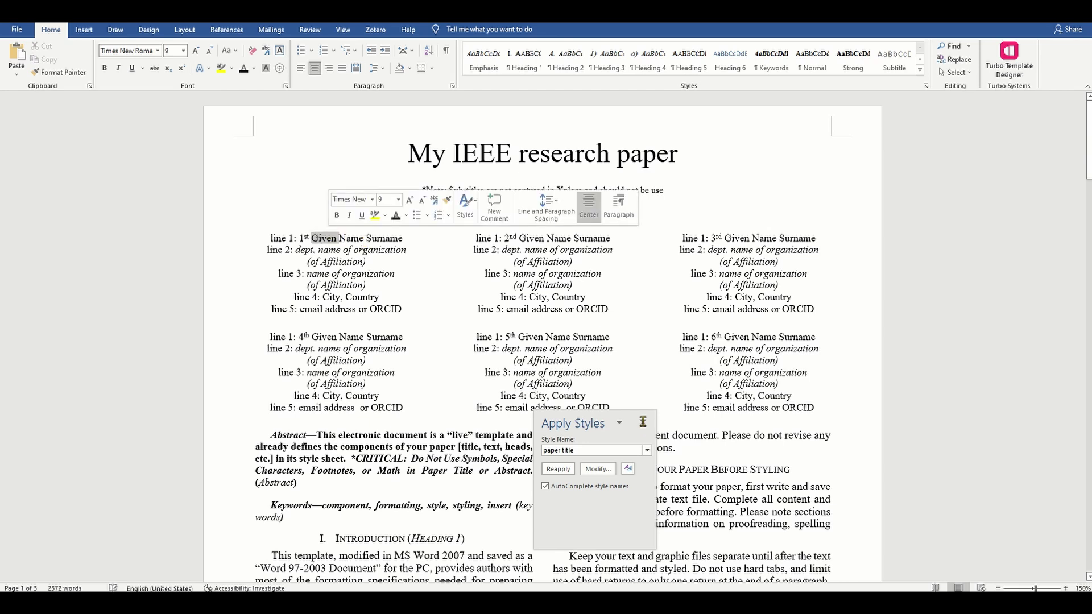
{"action": "left_click", "coordinate": [644, 425]}
Step: Enter the first author's name and delete the leftover 'Name Surname' placeholder
{"action": "type", "text": "Prasad Hariharan"}
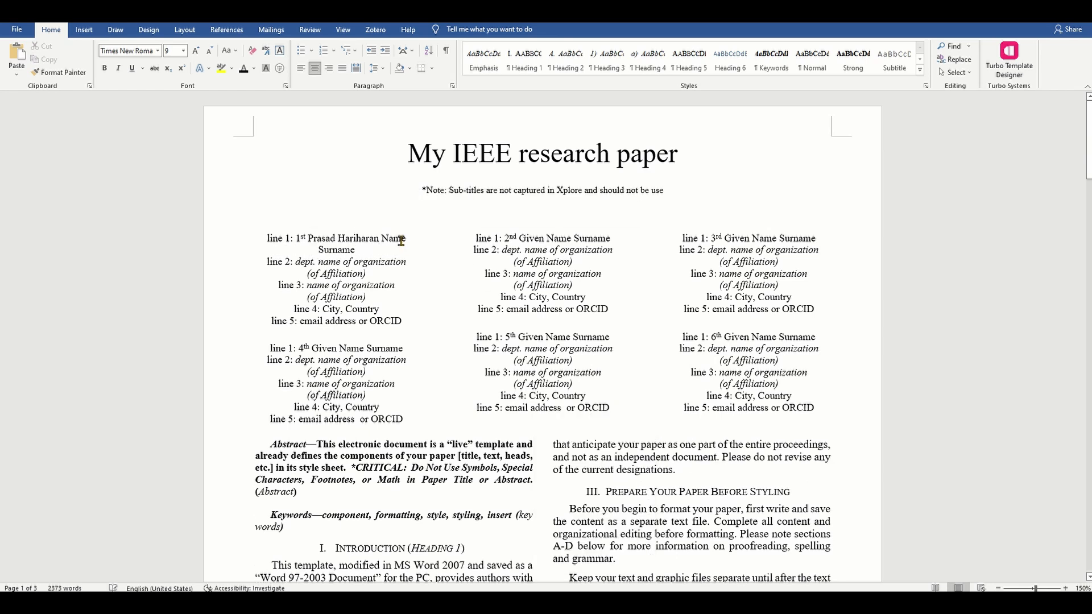
{"action": "key", "text": "ctrl+shift+Down"}
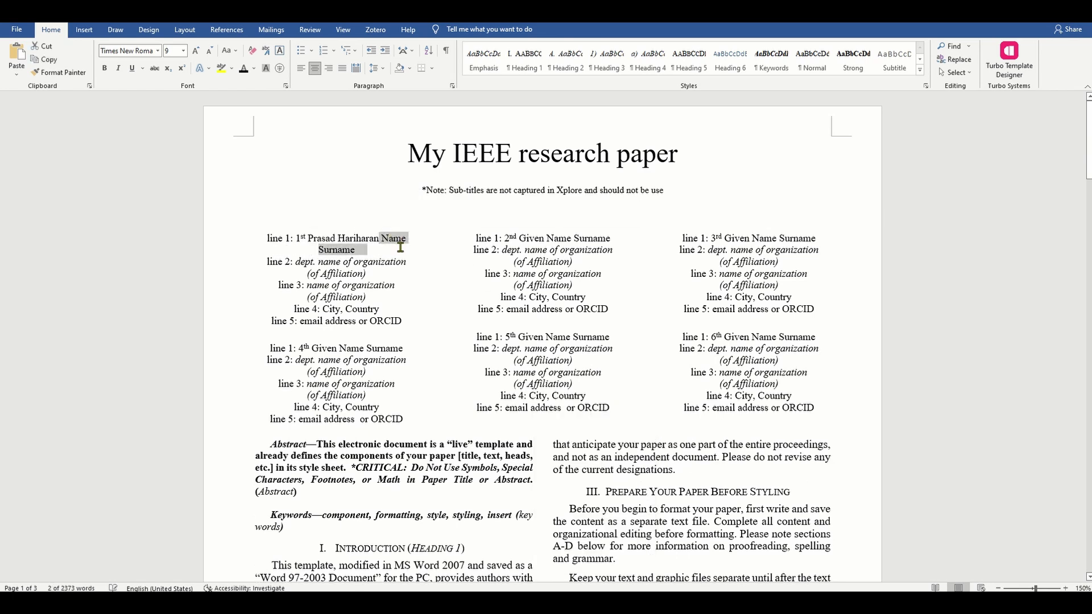
{"action": "key", "text": "Delete"}
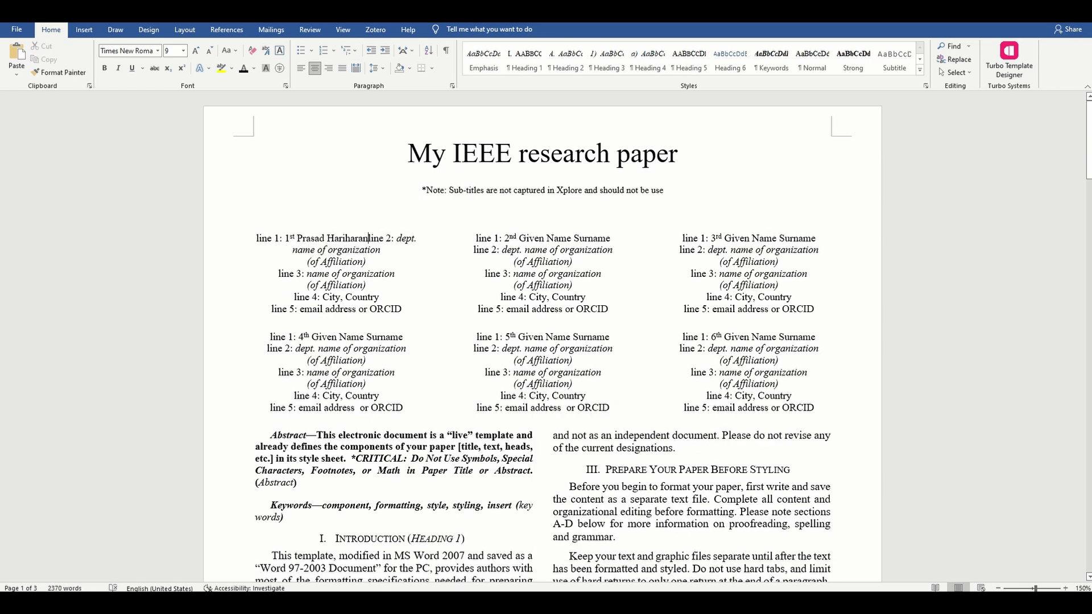
{"action": "key", "text": "Return"}
{"action": "key", "text": "ctrl+z"}
{"action": "key", "text": "ctrl+z"}
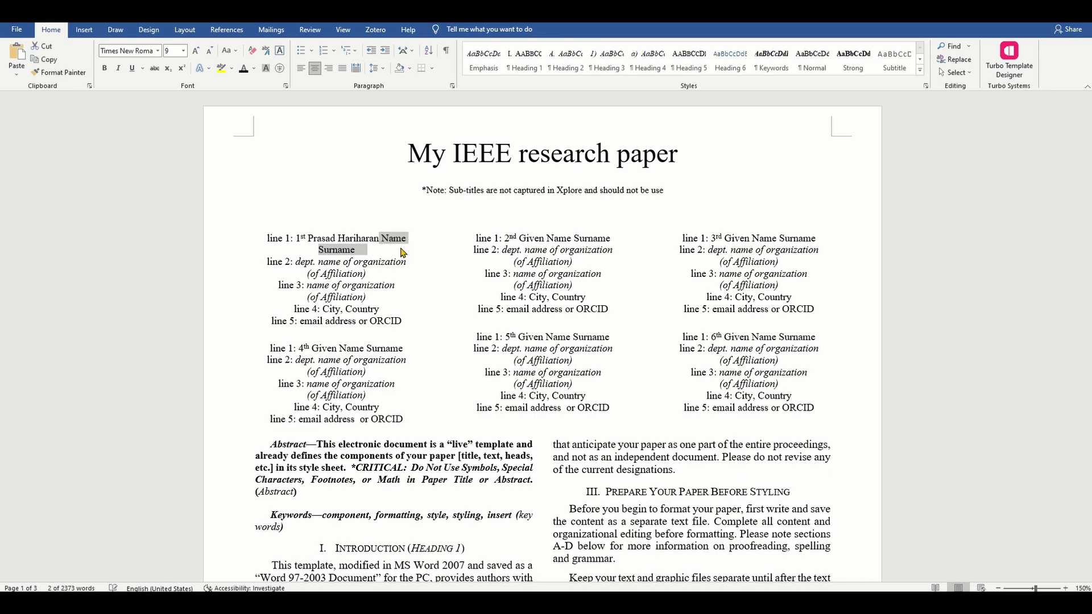
{"action": "key", "text": "shift+Left"}
{"action": "key", "text": "Delete"}
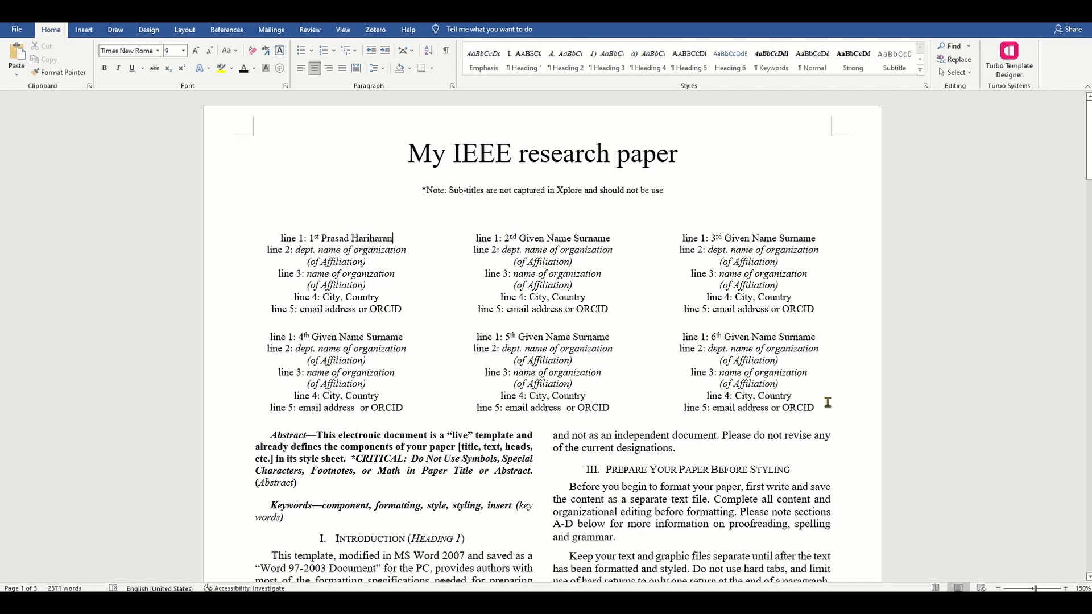
Step: Select the six author blocks, undoing an accidental paste of a copy along the way
{"action": "left_click_drag", "start_coordinate": [827, 402], "coordinate": [260, 236]}
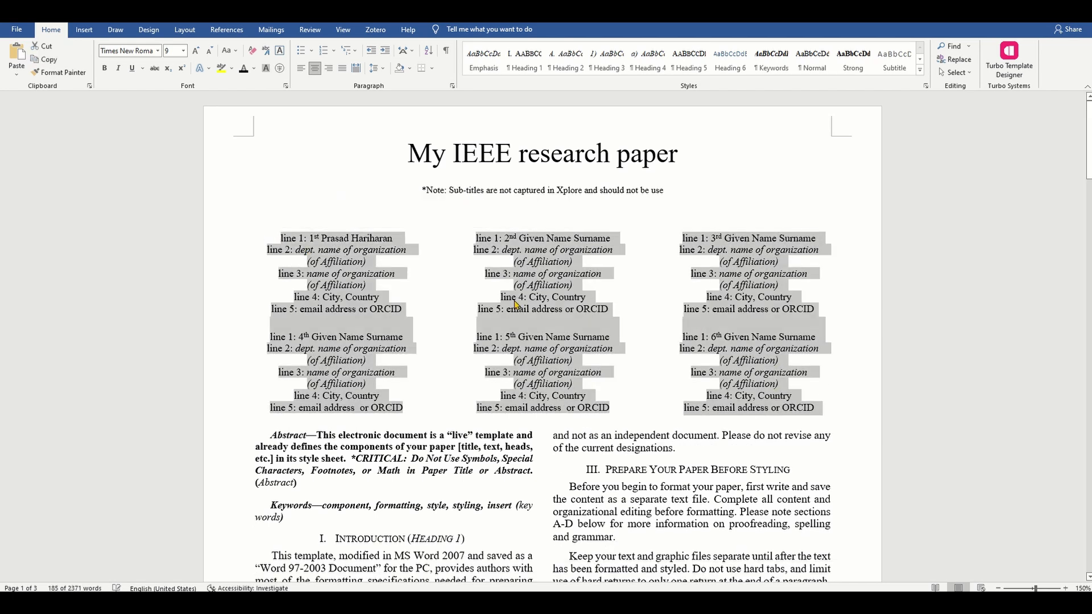
{"action": "left_click", "coordinate": [828, 405]}
{"action": "key", "text": "Return"}
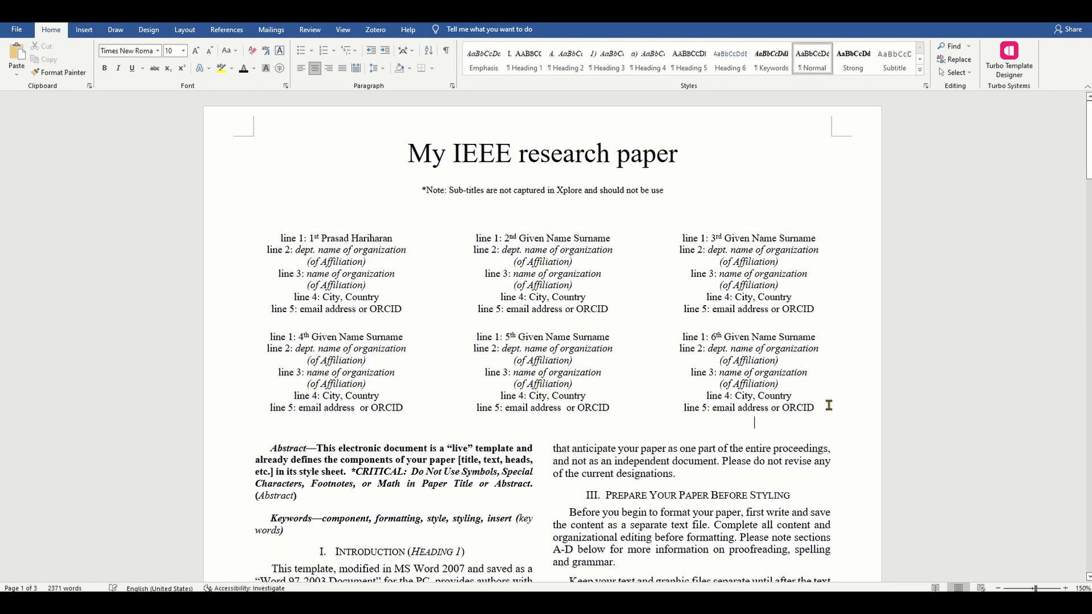
{"action": "key", "text": "ctrl+v"}
{"action": "key", "text": "ctrl+z"}
{"action": "left_click_drag", "start_coordinate": [828, 403], "coordinate": [263, 237]}
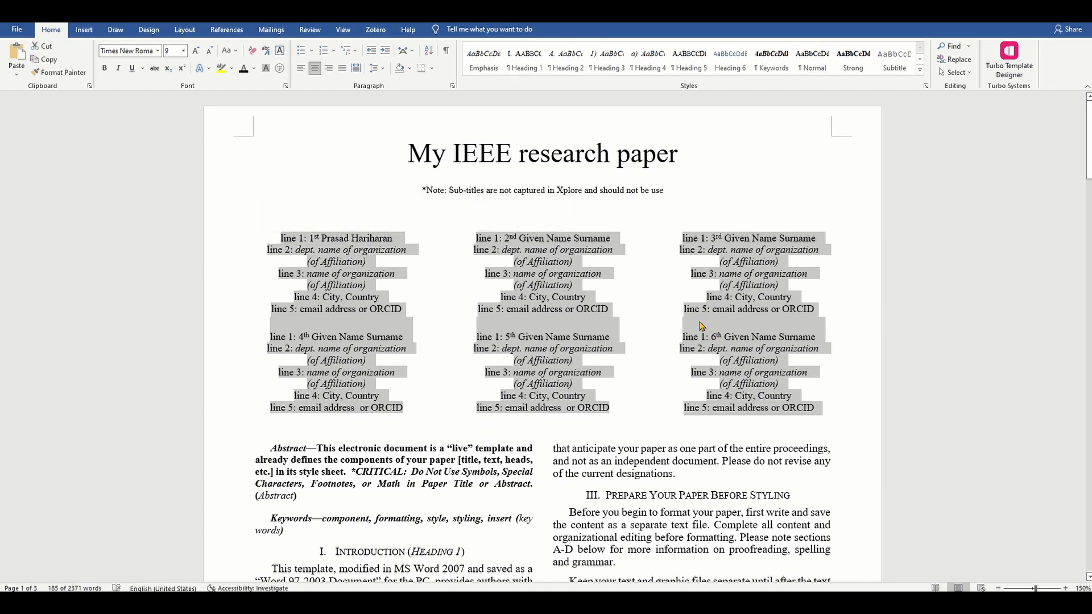
Step: Set the selected author blocks to 2 columns via the Columns dialog found by searching 'column'
{"action": "left_click", "coordinate": [461, 28]}
{"action": "type", "text": "column"}
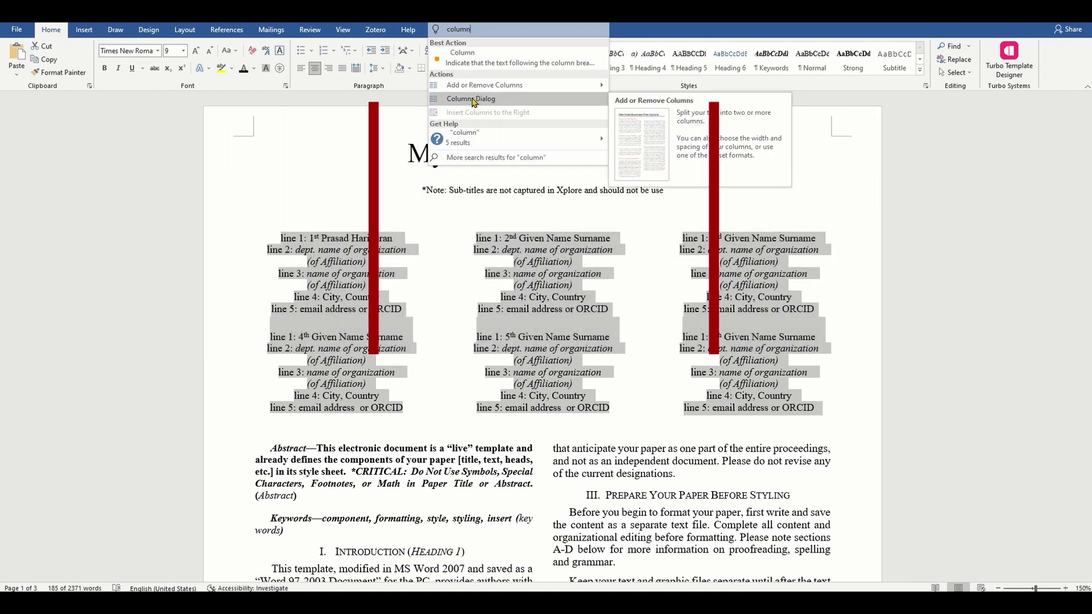
{"action": "left_click", "coordinate": [472, 99]}
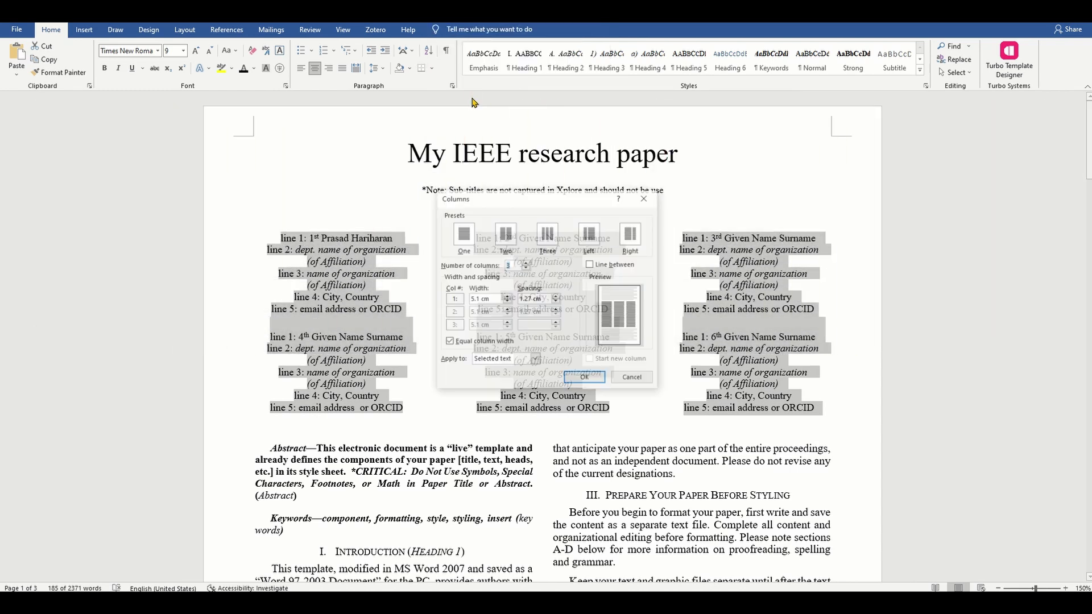
{"action": "left_click", "coordinate": [526, 268]}
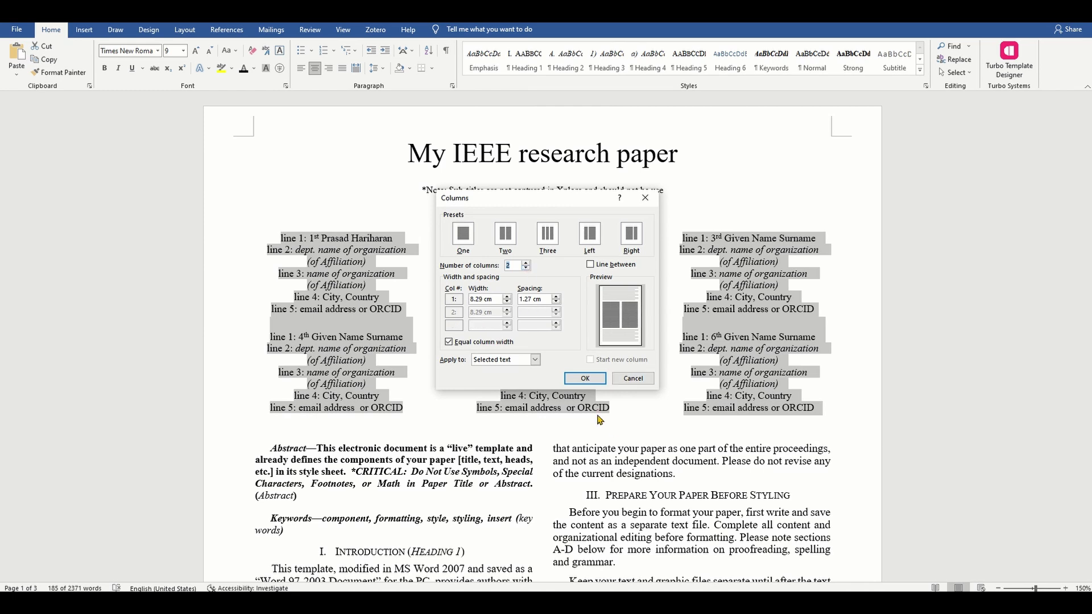
{"action": "left_click", "coordinate": [592, 379]}
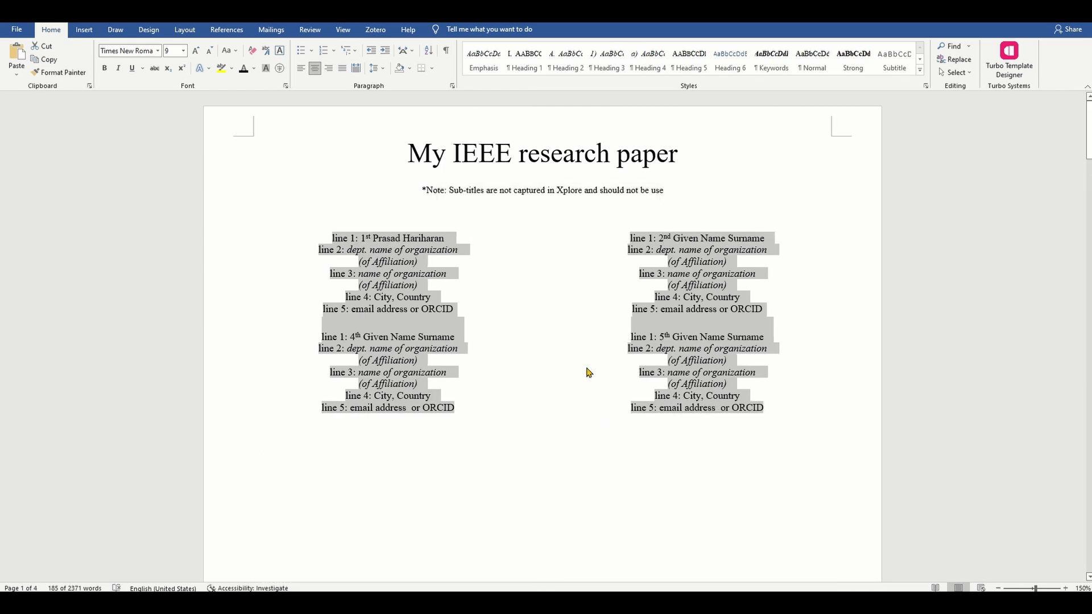
Step: Change the second author's 'Given Name Surname' to 'Author 2 Surname 2'
{"action": "left_click", "coordinate": [651, 297]}
{"action": "double_click", "coordinate": [682, 237]}
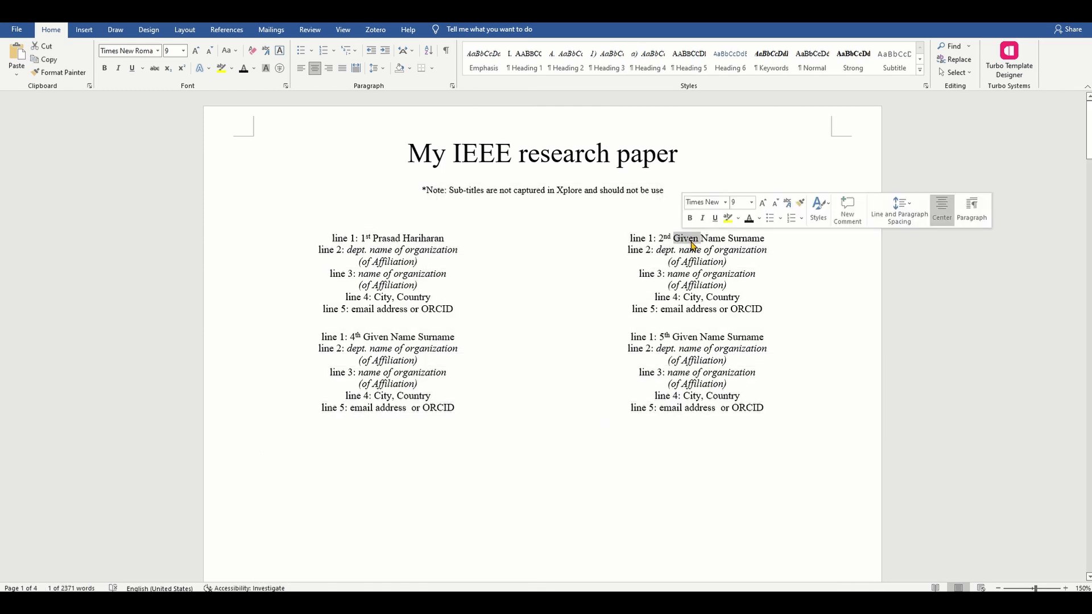
{"action": "type", "text": "Author 2"}
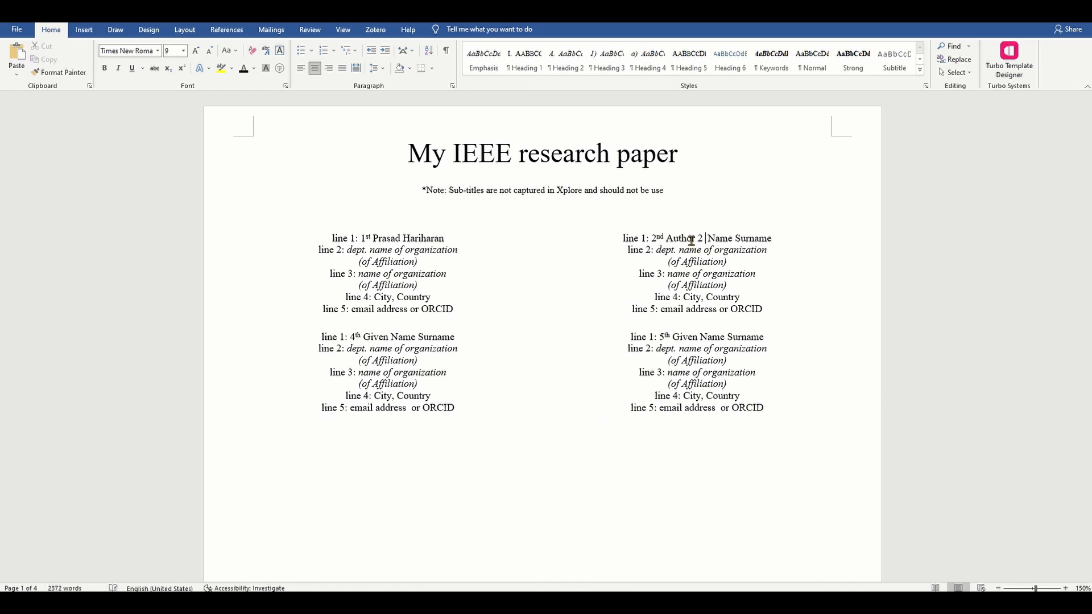
{"action": "type", "text": "Surname 2"}
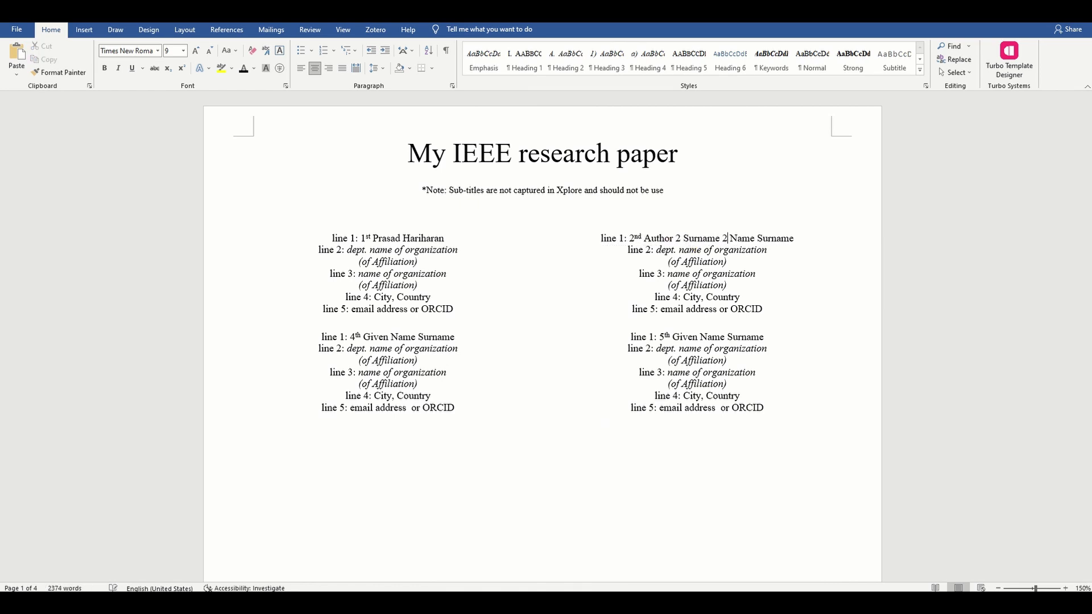
{"action": "key", "text": "shift+Right"}
{"action": "key", "text": "shift+Right"}
{"action": "key", "text": "shift+Right"}
{"action": "key", "text": "shift+Right"}
{"action": "key", "text": "shift+Right"}
{"action": "key", "text": "shift+Right"}
{"action": "key", "text": "shift+Right"}
{"action": "key", "text": "shift+Right"}
{"action": "key", "text": "BackSpace"}
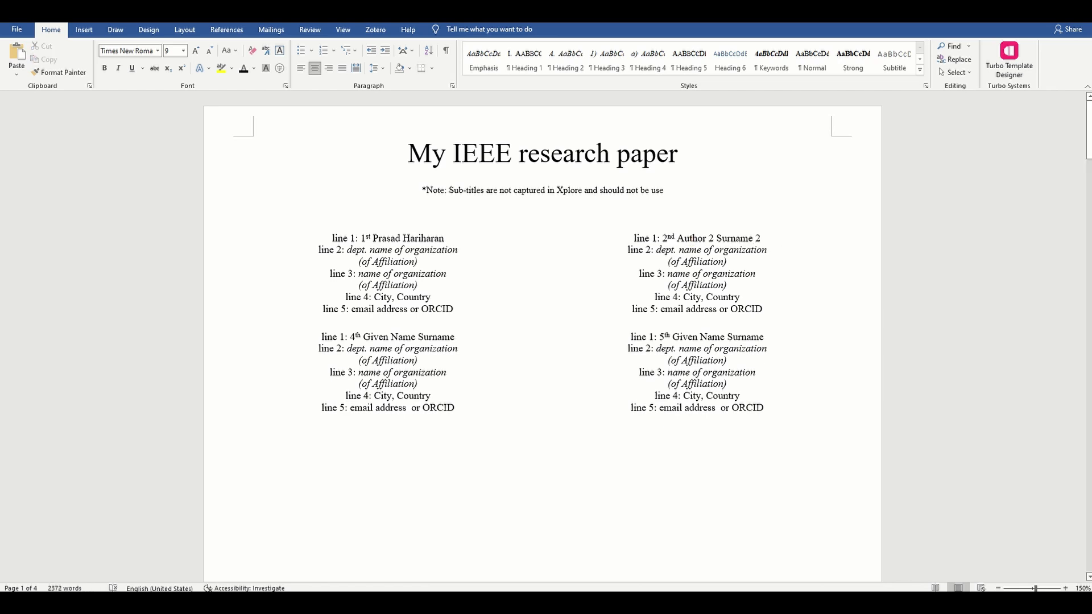
Step: Delete the third through sixth author blocks so only two authors remain
{"action": "scroll", "coordinate": [701, 246], "scroll_direction": "down", "scroll_amount": 5}
{"action": "scroll", "coordinate": [702, 249], "scroll_direction": "down", "scroll_amount": 5}
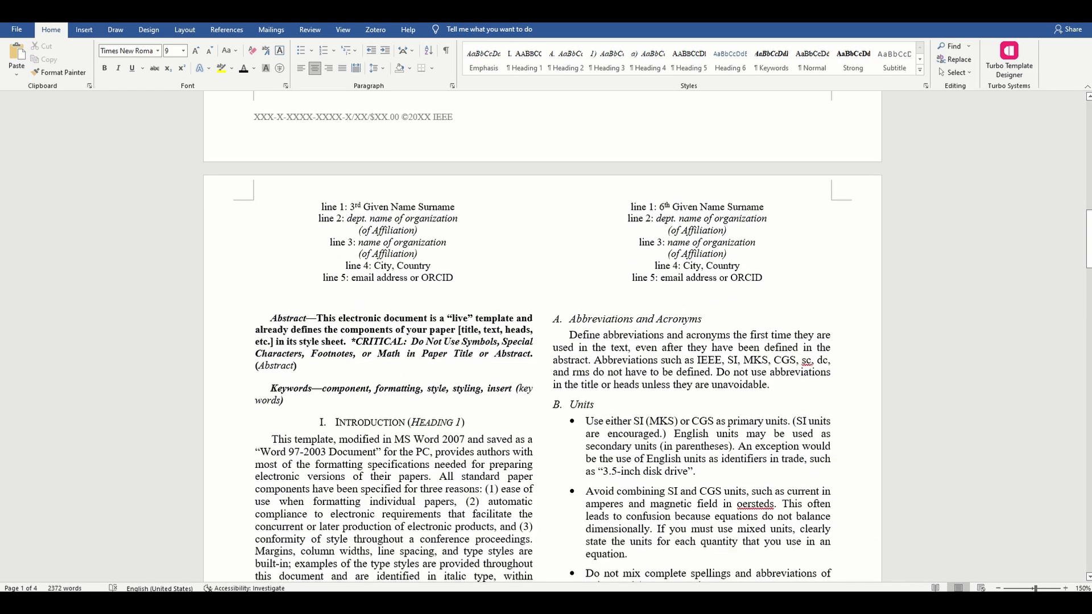
{"action": "left_click_drag", "start_coordinate": [789, 277], "coordinate": [289, 208]}
{"action": "type", "text": "line 1: 4th Given Name Surname line 2: dept. name of organization (of Affiliation) line 3: name of organization (of Affiliation) line 4: City, Country line 5: email address  or ORCID line 1: 5th Given Name Surname line 2: dept. name of organization (of Affiliation) line 3: name of organization (of Affiliation) line 4: City, Country line 5: email address  or ORCID"}
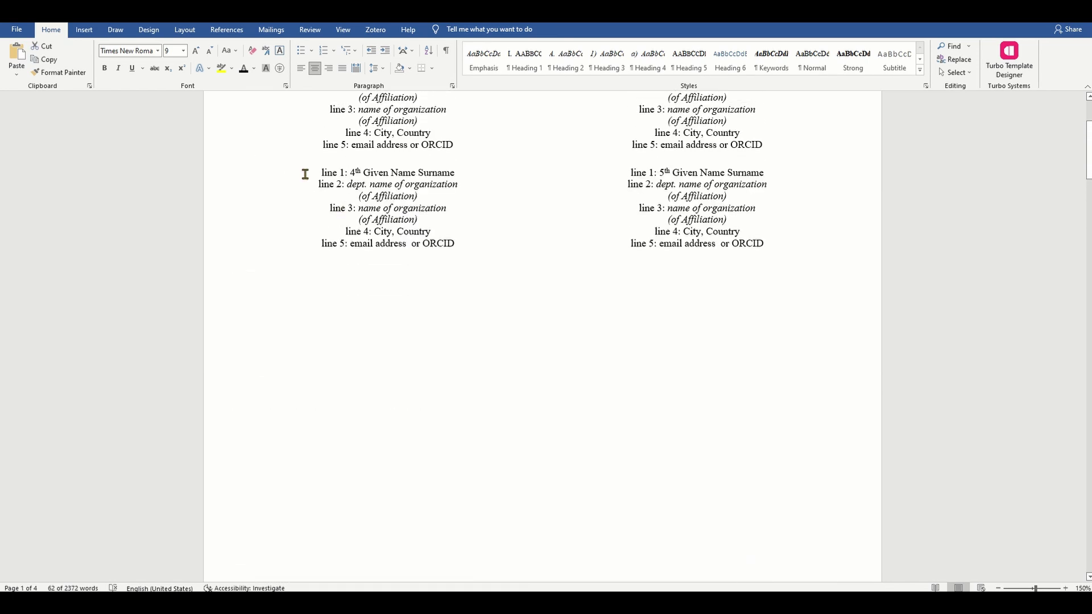
{"action": "left_click", "coordinate": [305, 174], "text": "shift"}
{"action": "key", "text": "Delete"}
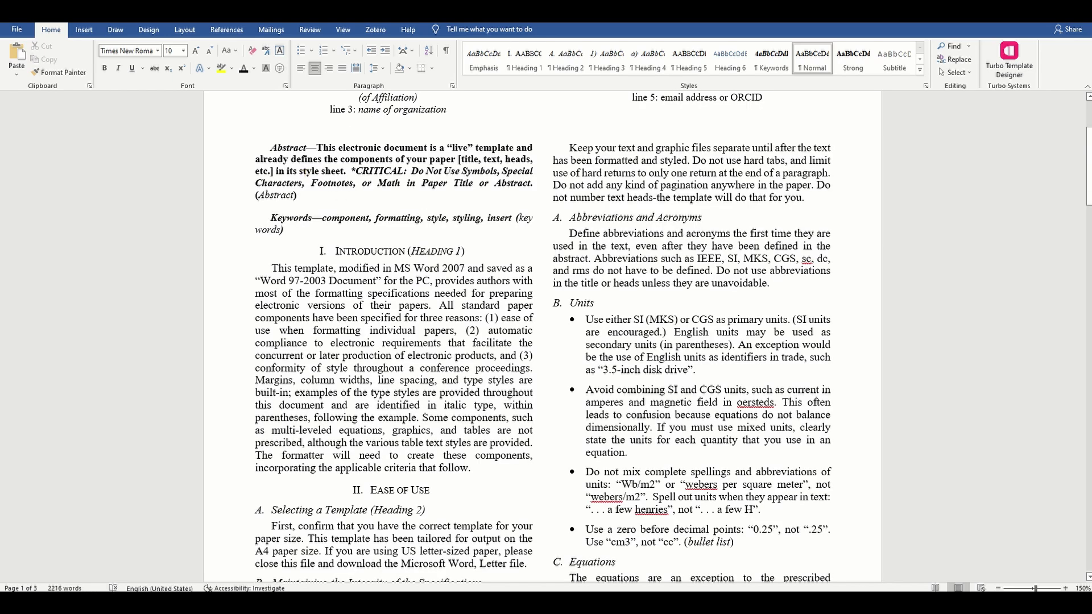
Step: Place the caret in the abstract paragraph and briefly open the Apply Styles panel before closing it
{"action": "scroll", "coordinate": [439, 206], "scroll_direction": "up", "scroll_amount": 4}
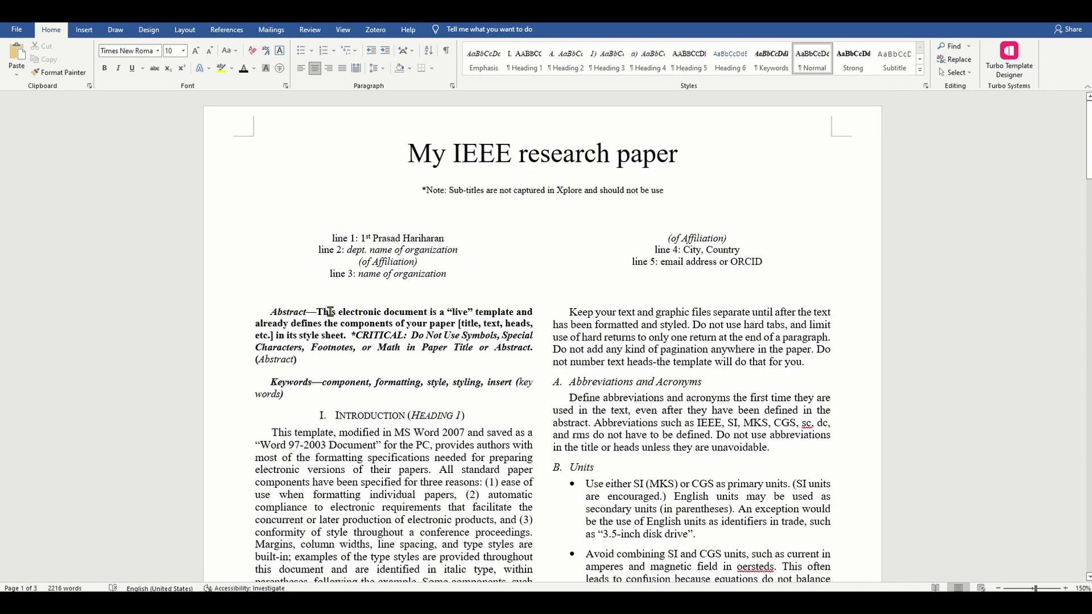
{"action": "left_click", "coordinate": [330, 311]}
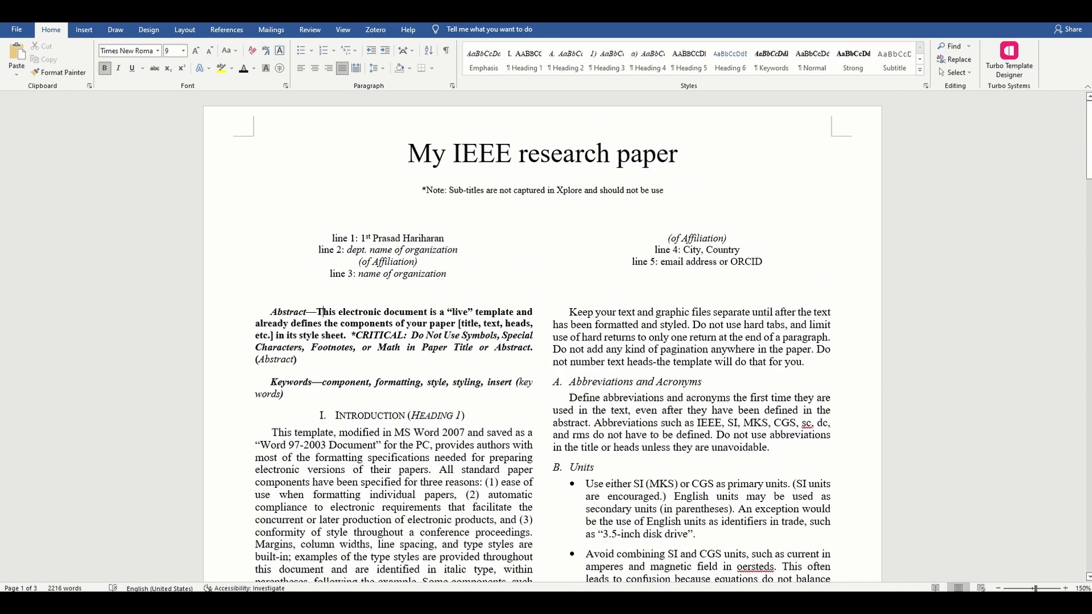
{"action": "left_click", "coordinate": [290, 312]}
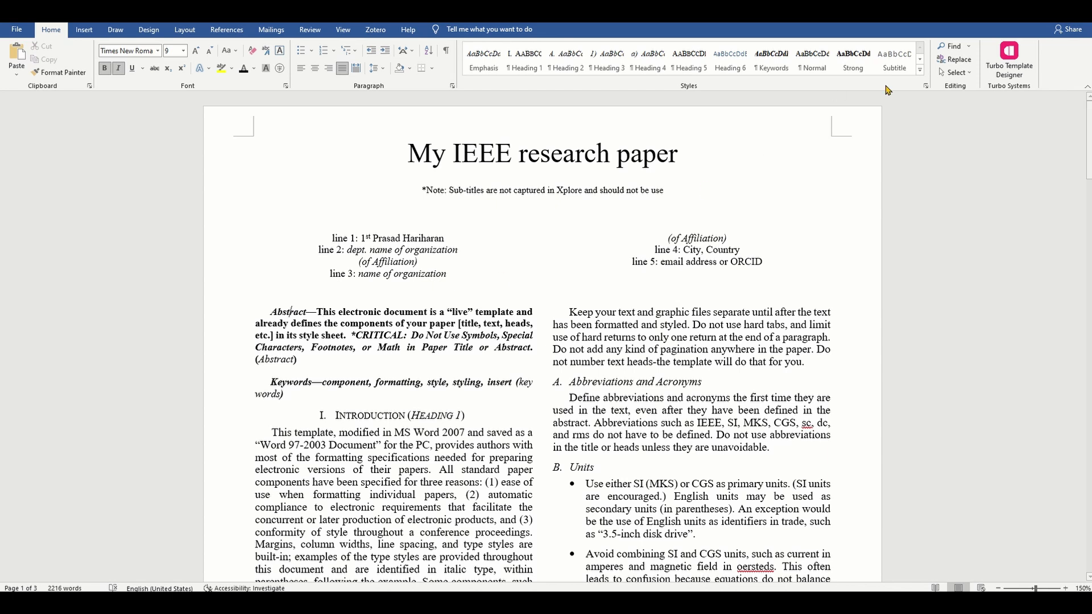
{"action": "left_click", "coordinate": [919, 70]}
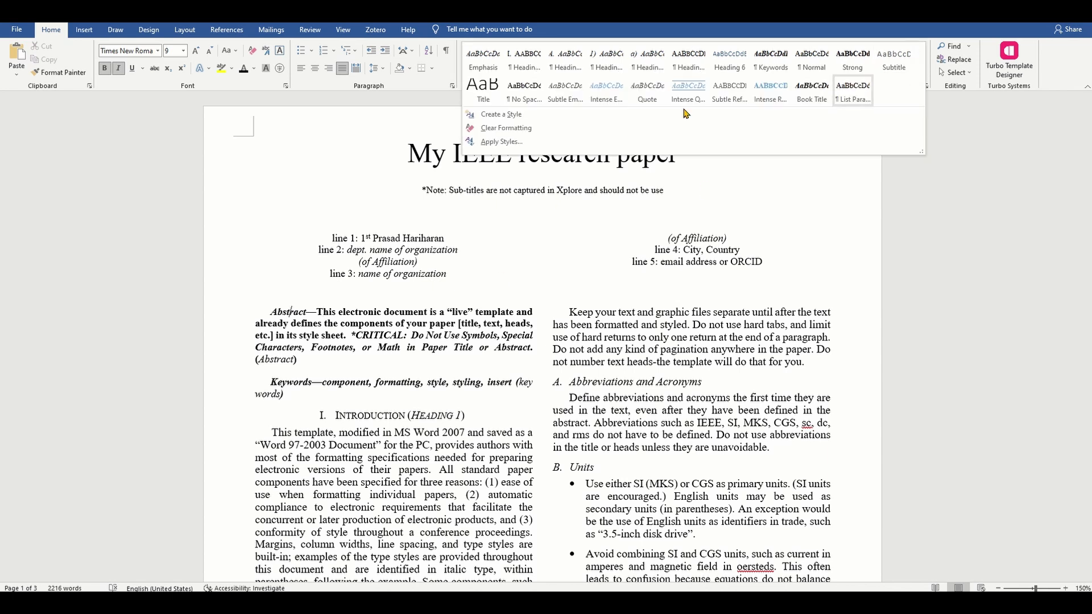
{"action": "left_click", "coordinate": [548, 142]}
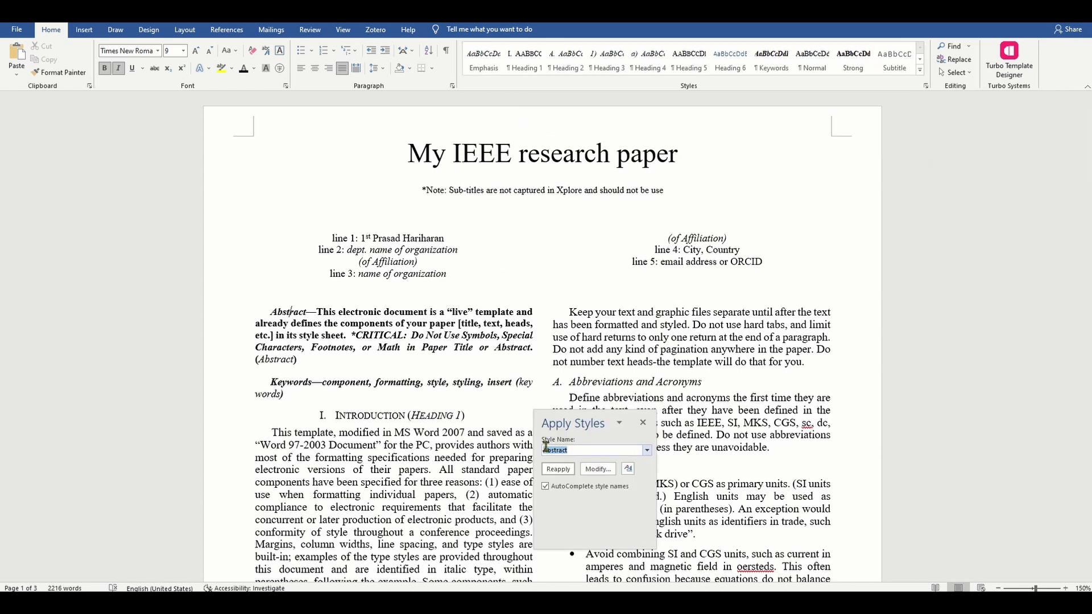
{"action": "left_click", "coordinate": [643, 423]}
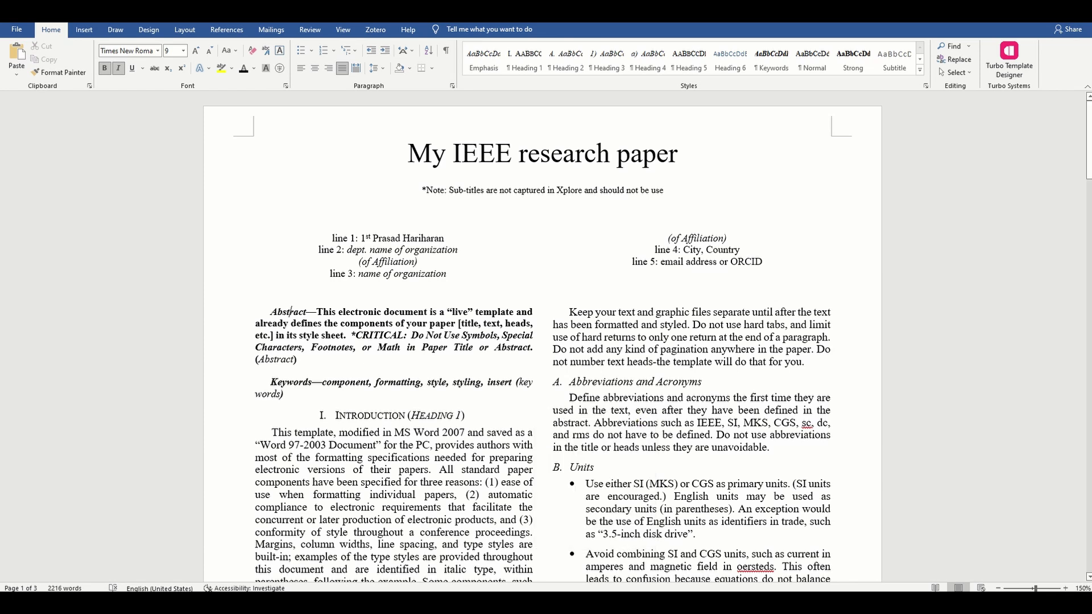
Step: Make the abstract read 'This is the abstract for my paper.' and delete the leftover template text
{"action": "double_click", "coordinate": [347, 311]}
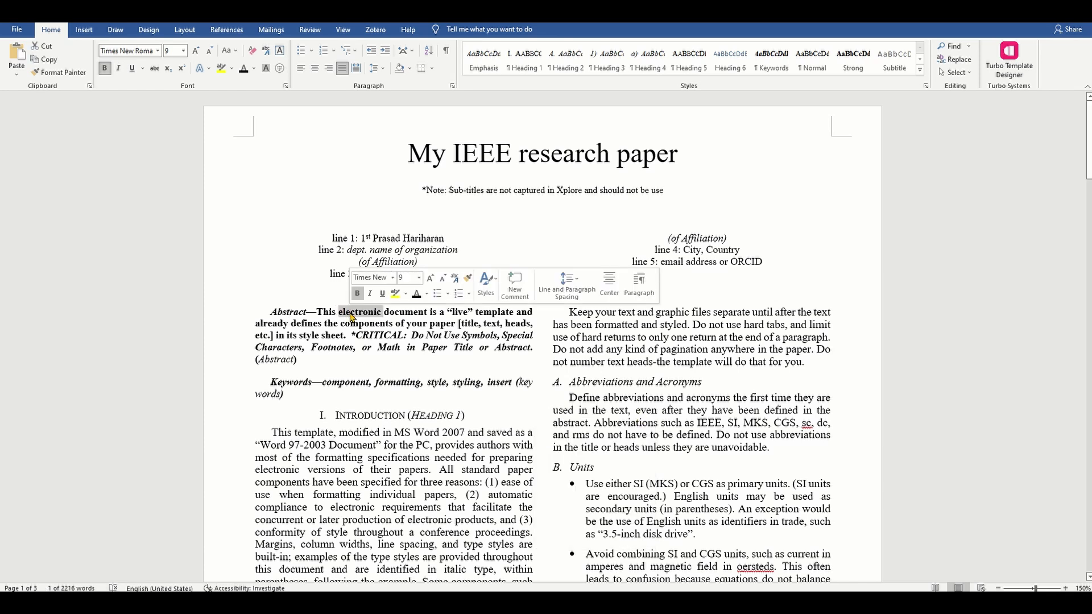
{"action": "type", "text": "is the abstract f"}
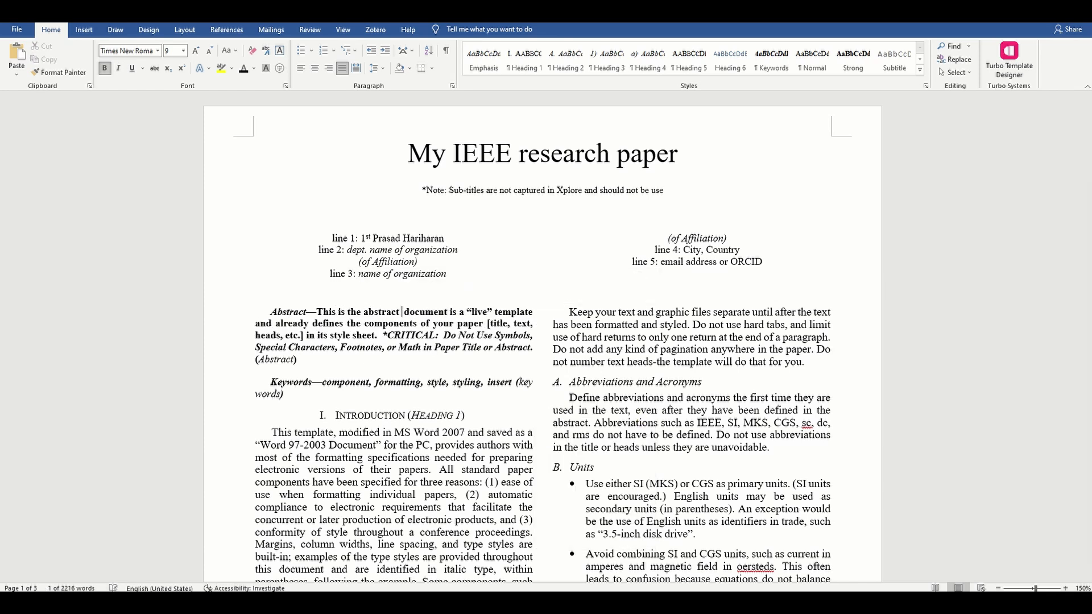
{"action": "type", "text": "or my paper."}
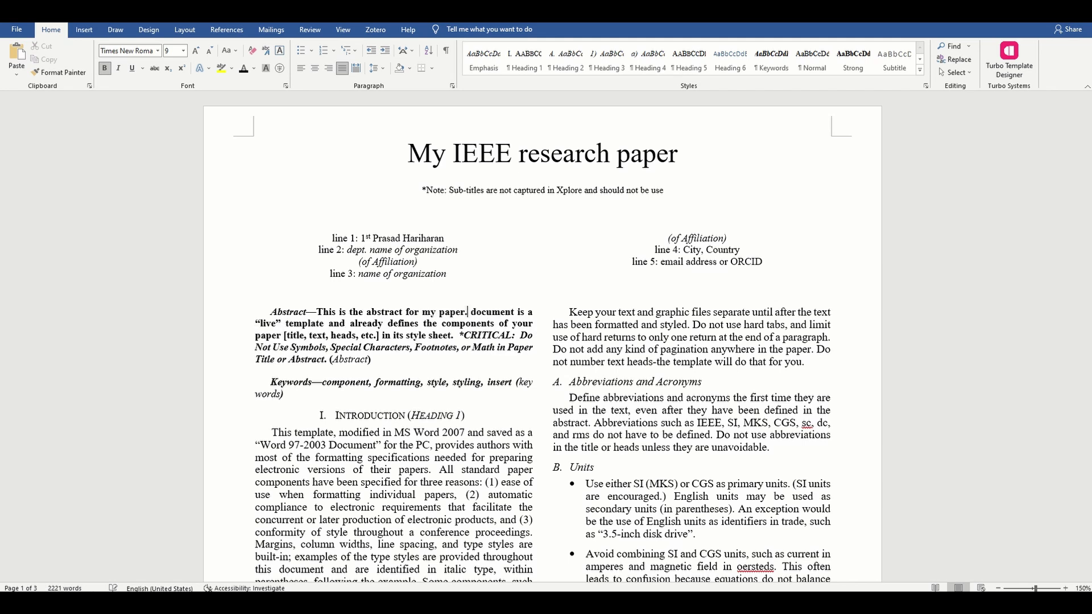
{"action": "key", "text": "shift+Down"}
{"action": "key", "text": "shift+Down"}
{"action": "key", "text": "shift+Down"}
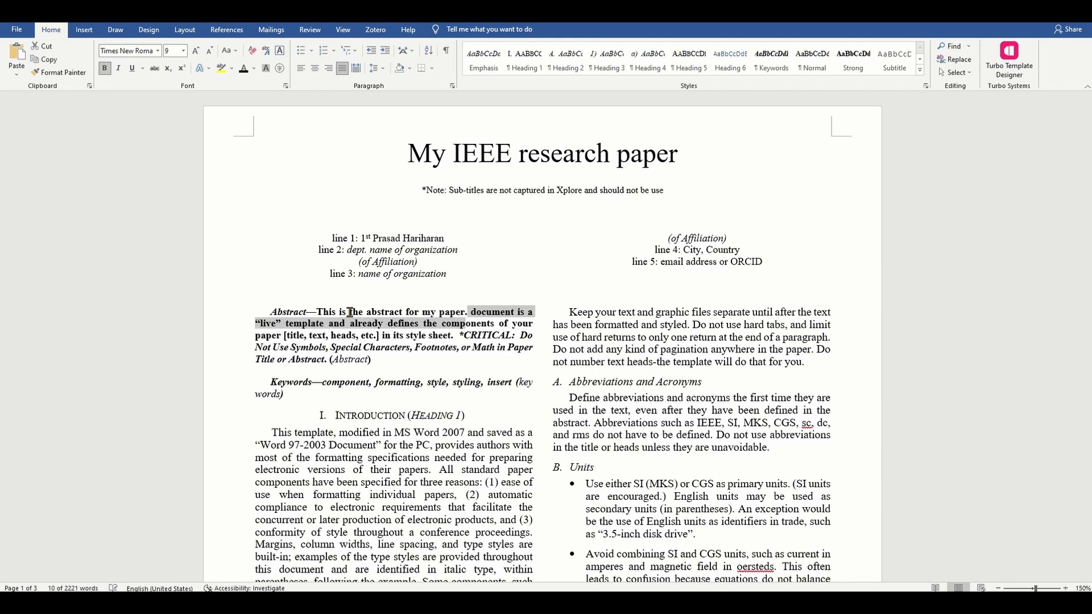
{"action": "key", "text": "ctrl+shift+Right"}
{"action": "key", "text": "ctrl+shift+Right"}
{"action": "key", "text": "ctrl+shift+Right"}
{"action": "key", "text": "ctrl+shift+Right"}
{"action": "key", "text": "ctrl+shift+Right"}
{"action": "key", "text": "ctrl+shift+Right"}
{"action": "key", "text": "ctrl+shift+Right"}
{"action": "key", "text": "ctrl+shift+Left"}
{"action": "key", "text": "Delete"}
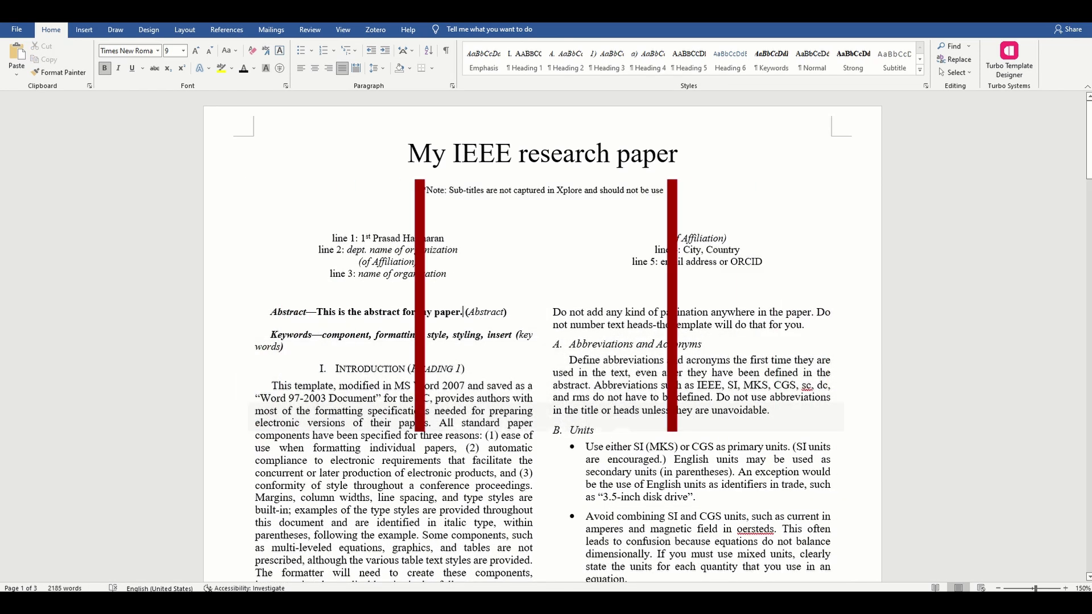
Step: Replace keywords component, formatting, style with ieee, paper, template and delete ', styling, insert'
{"action": "double_click", "coordinate": [351, 334]}
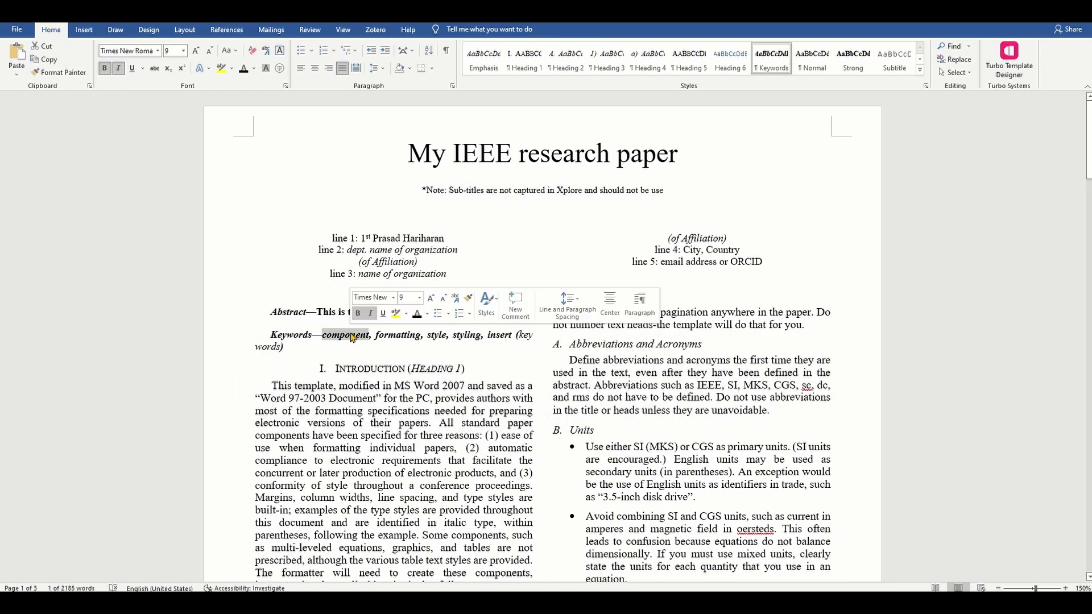
{"action": "type", "text": "ieee"}
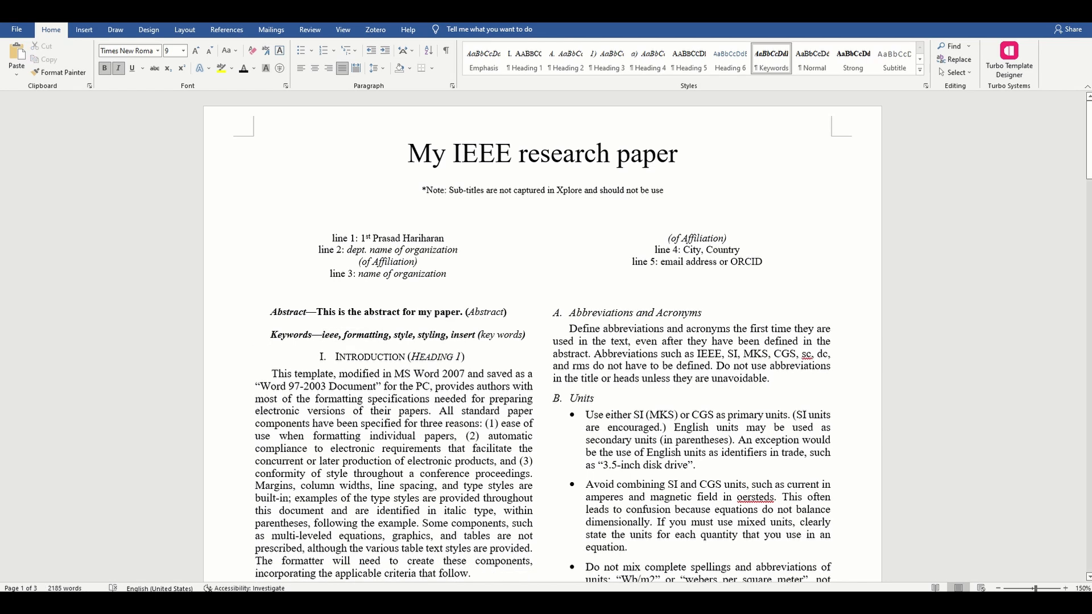
{"action": "double_click", "coordinate": [366, 334]}
{"action": "type", "text": "paper"}
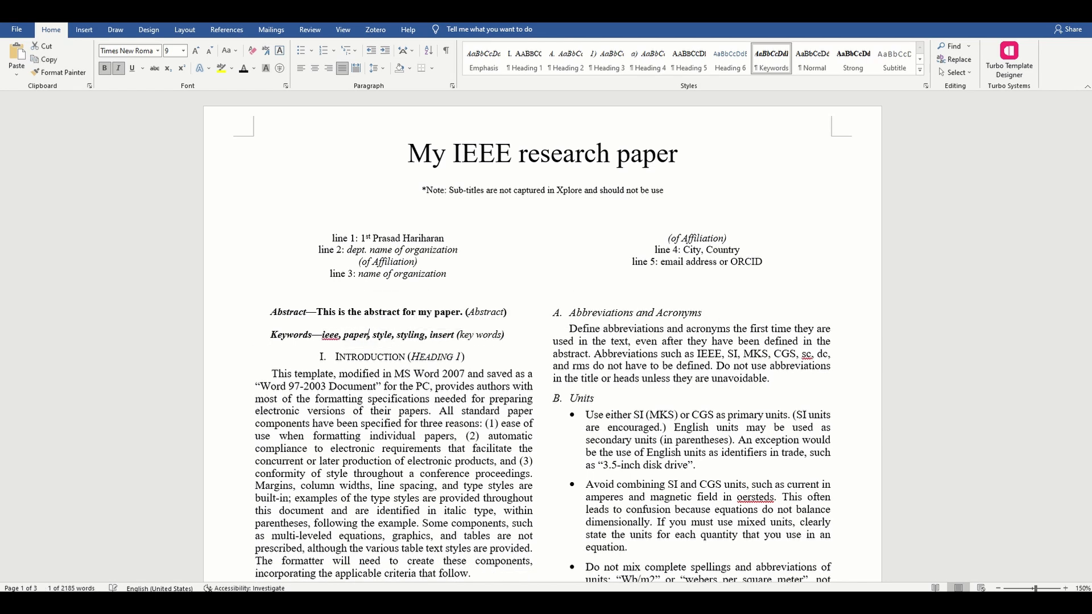
{"action": "double_click", "coordinate": [384, 334]}
{"action": "type", "text": "template"}
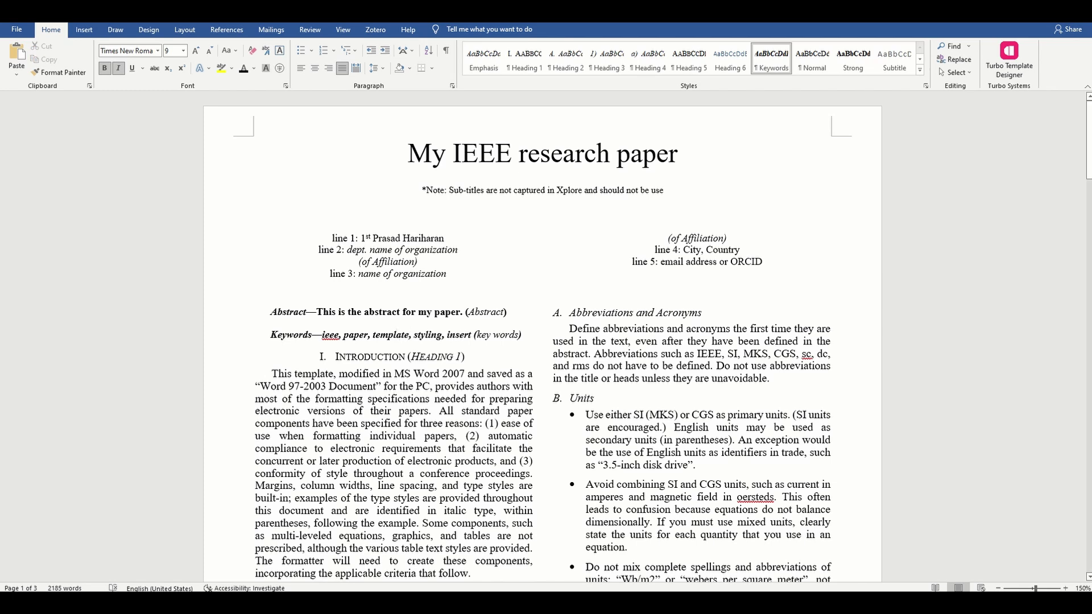
{"action": "left_click_drag", "start_coordinate": [473, 336], "coordinate": [404, 335]}
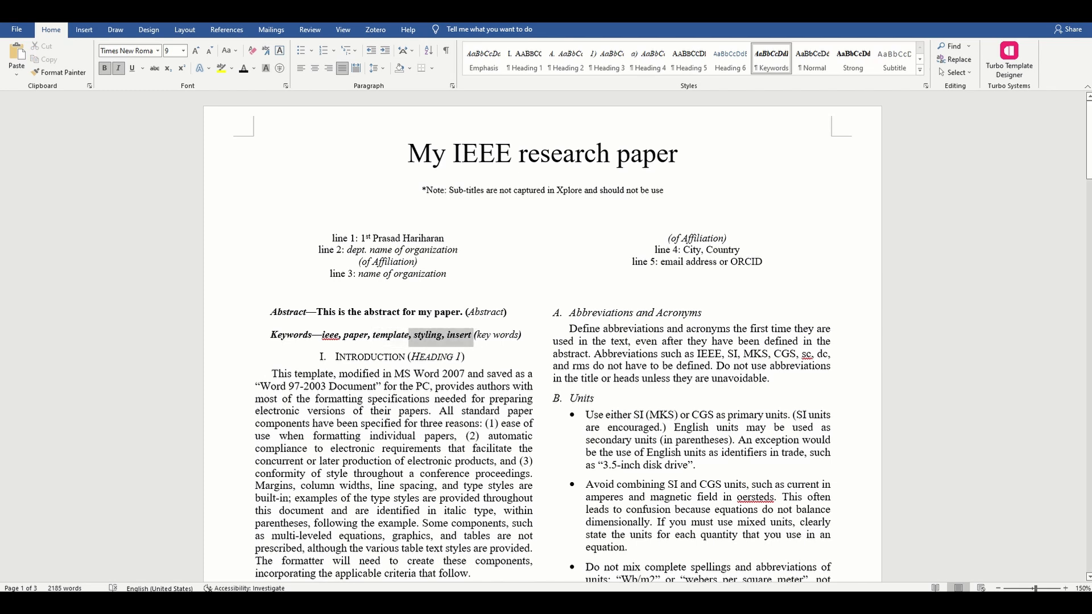
{"action": "key", "text": "Delete"}
Step: Bold 'Acknowledgments' and 'References' in the Component heads paragraph on page 2
{"action": "scroll", "coordinate": [749, 393], "scroll_direction": "down", "scroll_amount": 15}
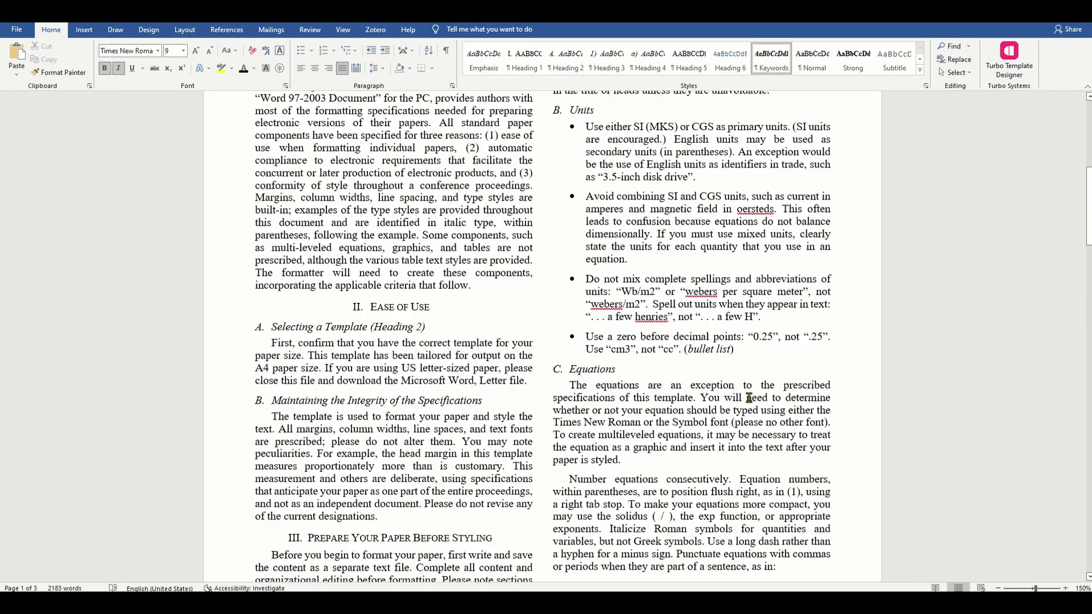
{"action": "scroll", "coordinate": [750, 393], "scroll_direction": "down", "scroll_amount": 1}
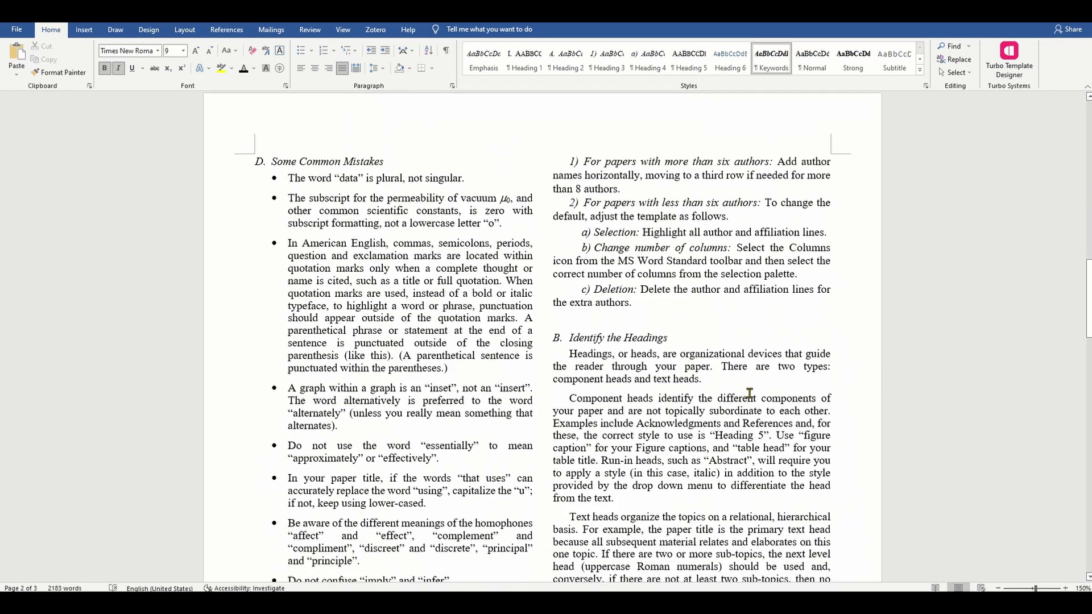
{"action": "scroll", "coordinate": [749, 393], "scroll_direction": "down", "scroll_amount": 3}
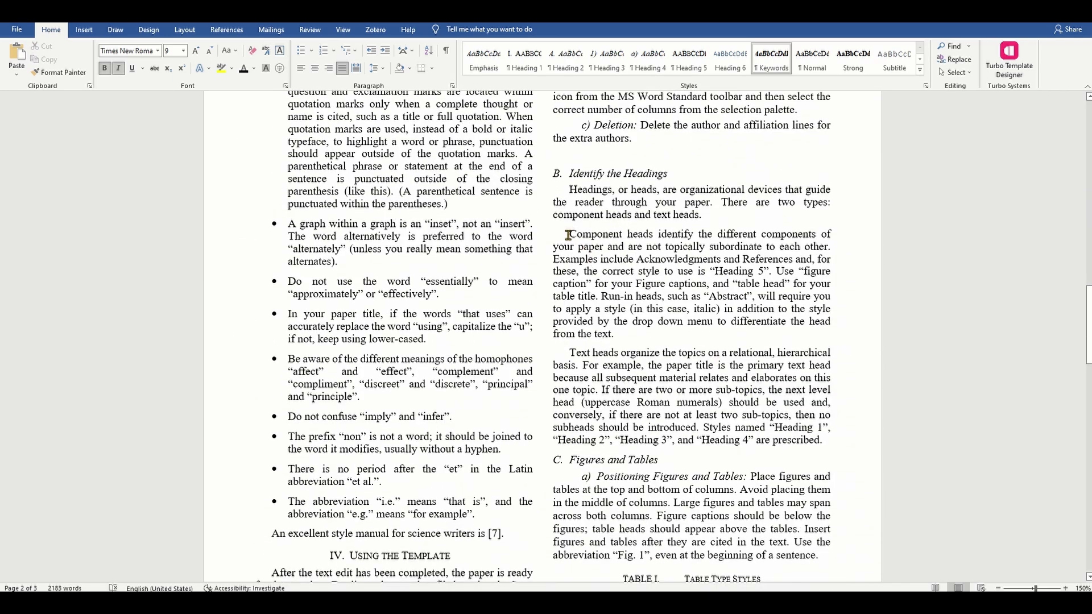
{"action": "left_click_drag", "start_coordinate": [567, 235], "coordinate": [619, 335]}
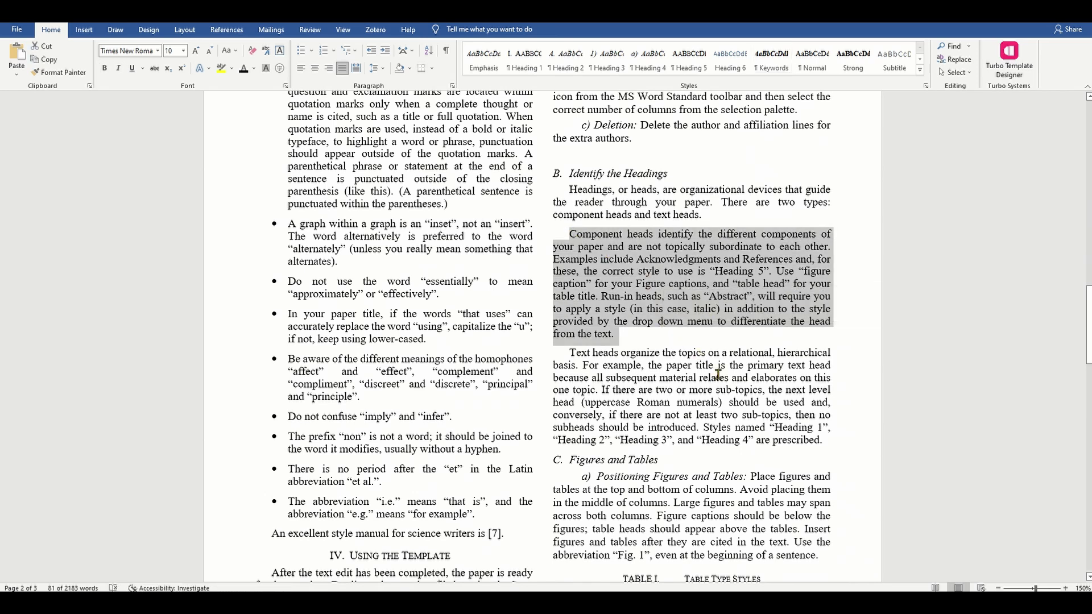
{"action": "left_click", "coordinate": [680, 266]}
{"action": "double_click", "coordinate": [679, 259]}
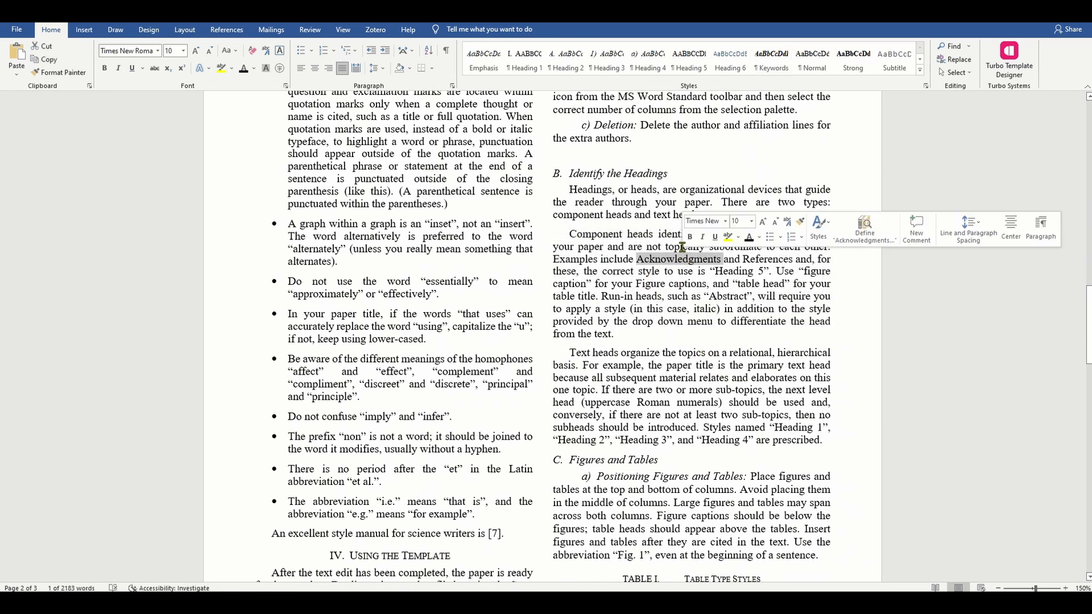
{"action": "left_click", "coordinate": [689, 237]}
{"action": "double_click", "coordinate": [767, 259]}
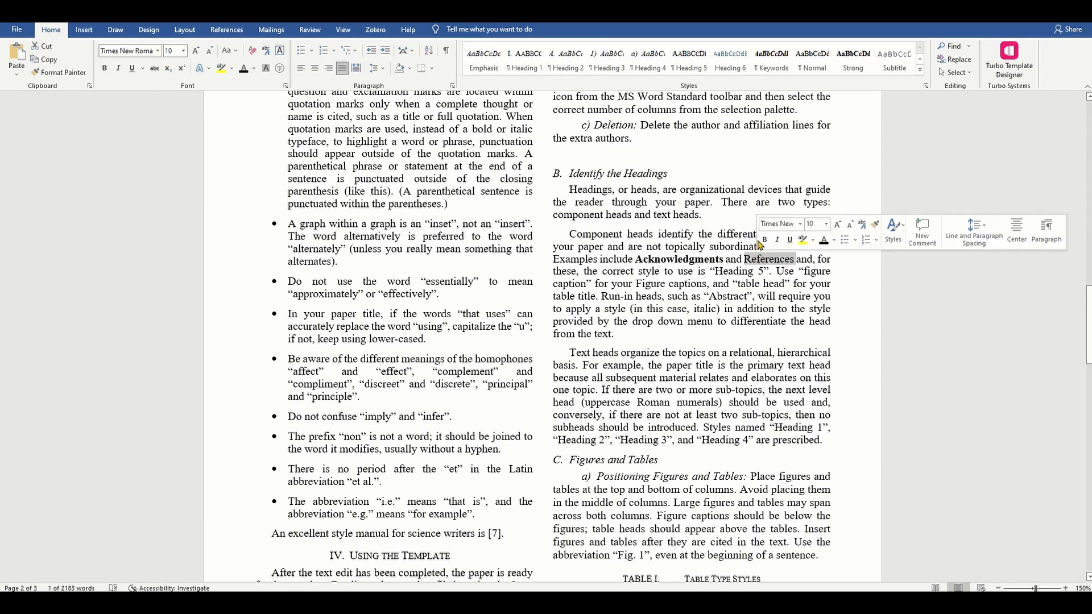
{"action": "left_click", "coordinate": [764, 239]}
{"action": "left_click", "coordinate": [788, 325]}
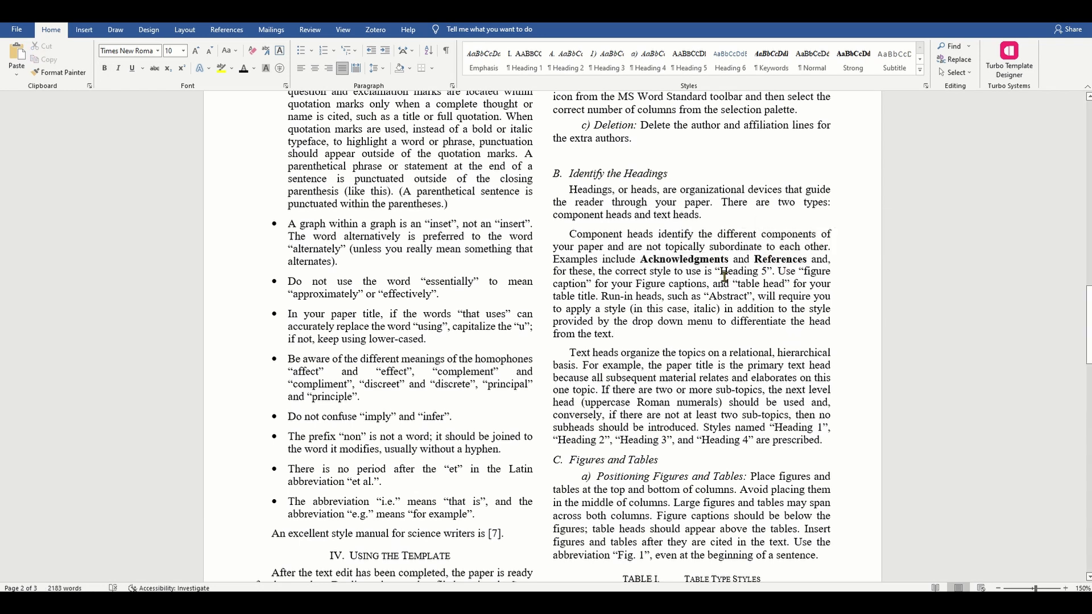
Step: Bold 'Heading 5', 'figure caption' and 'table head' in the same paragraph
{"action": "left_click_drag", "start_coordinate": [720, 272], "coordinate": [767, 271]}
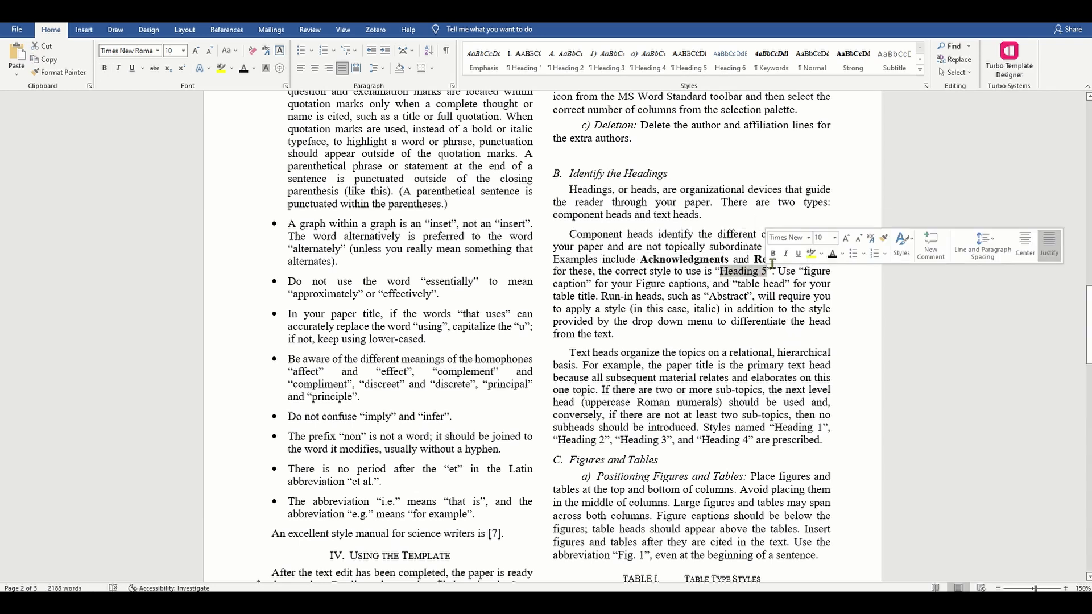
{"action": "left_click", "coordinate": [773, 254]}
{"action": "left_click", "coordinate": [819, 340]}
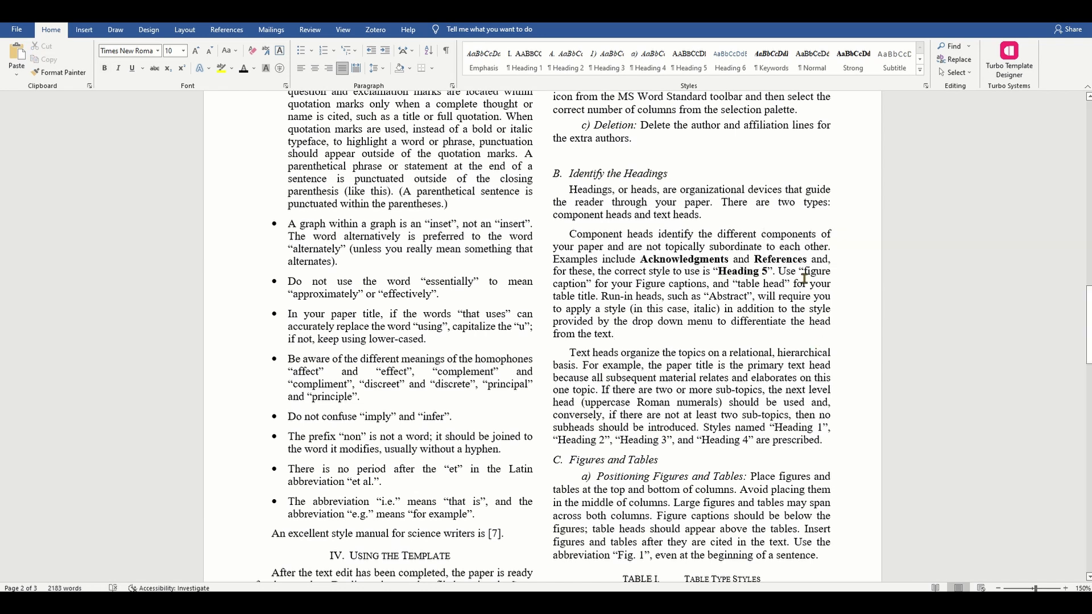
{"action": "left_click_drag", "start_coordinate": [804, 271], "coordinate": [587, 281]}
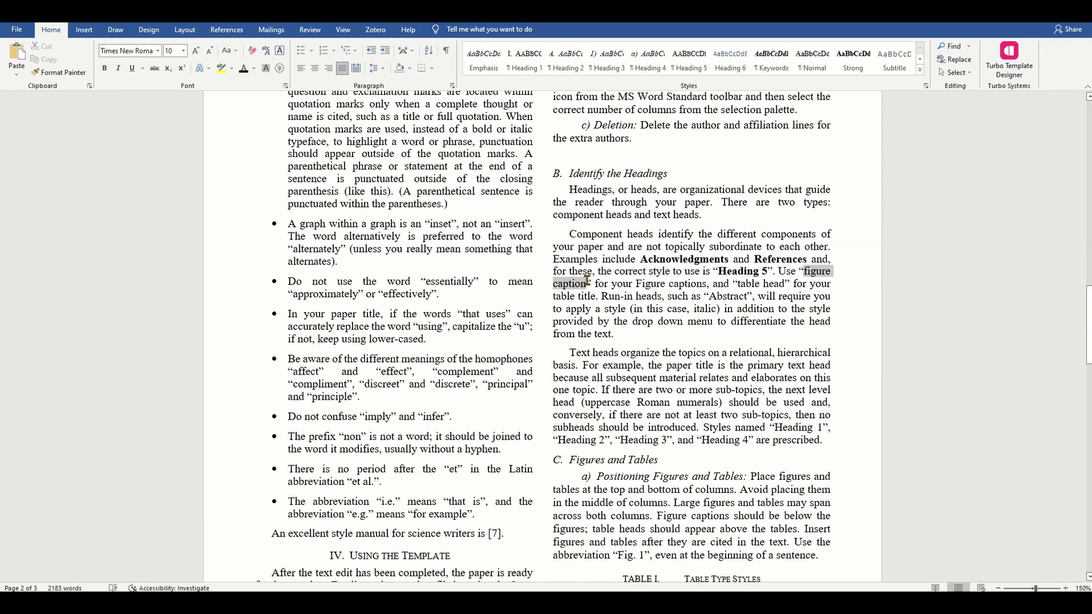
{"action": "left_click", "coordinate": [594, 260]}
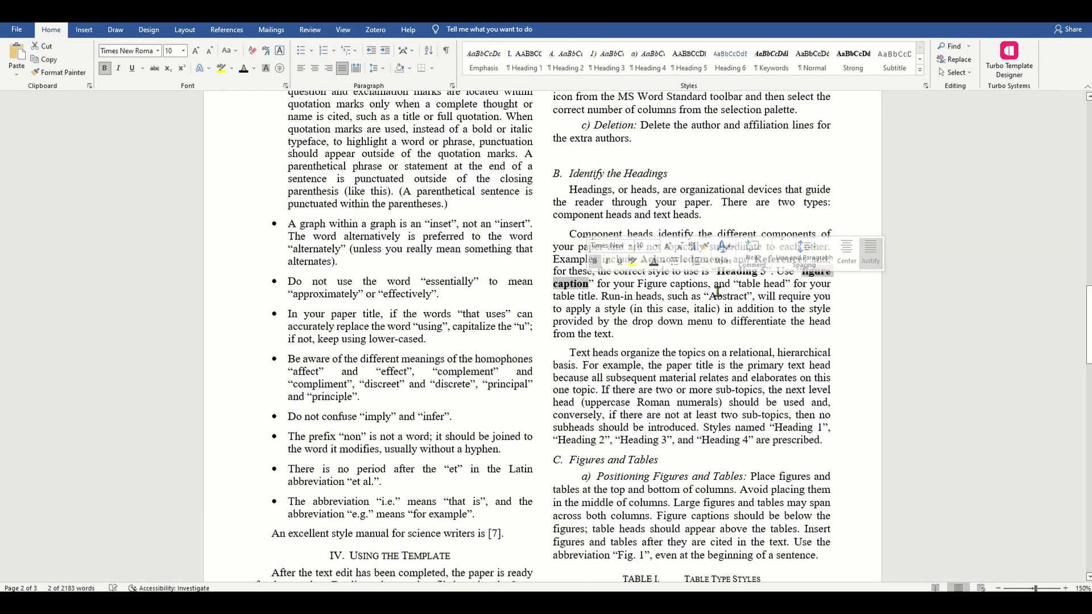
{"action": "left_click_drag", "start_coordinate": [741, 284], "coordinate": [779, 284]}
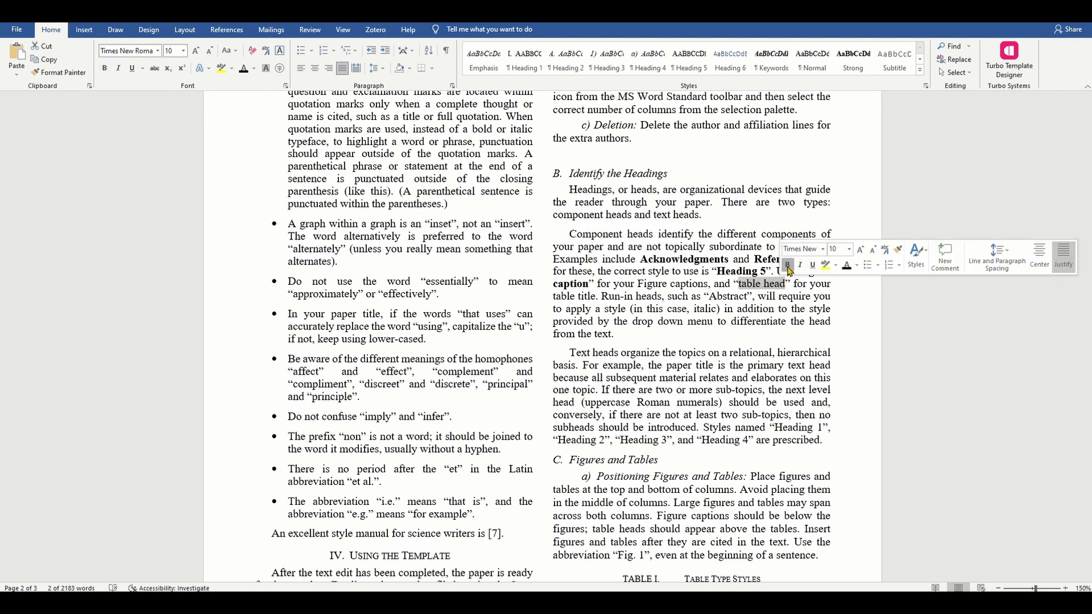
{"action": "left_click", "coordinate": [786, 268]}
{"action": "left_click", "coordinate": [812, 365]}
Step: Bold 'Abstract' and make the word 'italic' bold and italic
{"action": "double_click", "coordinate": [727, 297]}
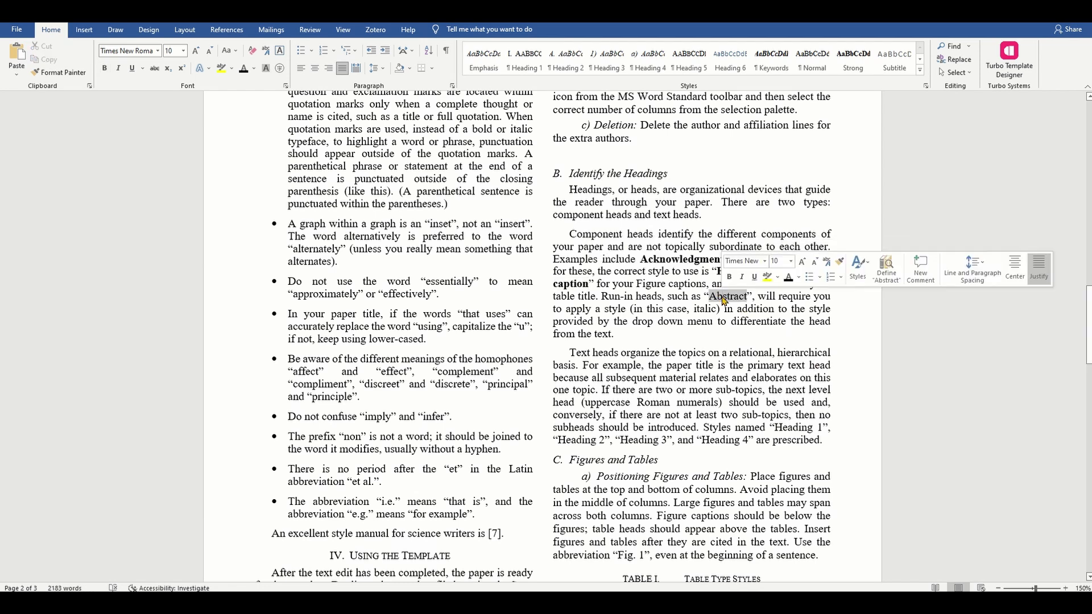
{"action": "left_click", "coordinate": [730, 277]}
{"action": "left_click", "coordinate": [793, 320]}
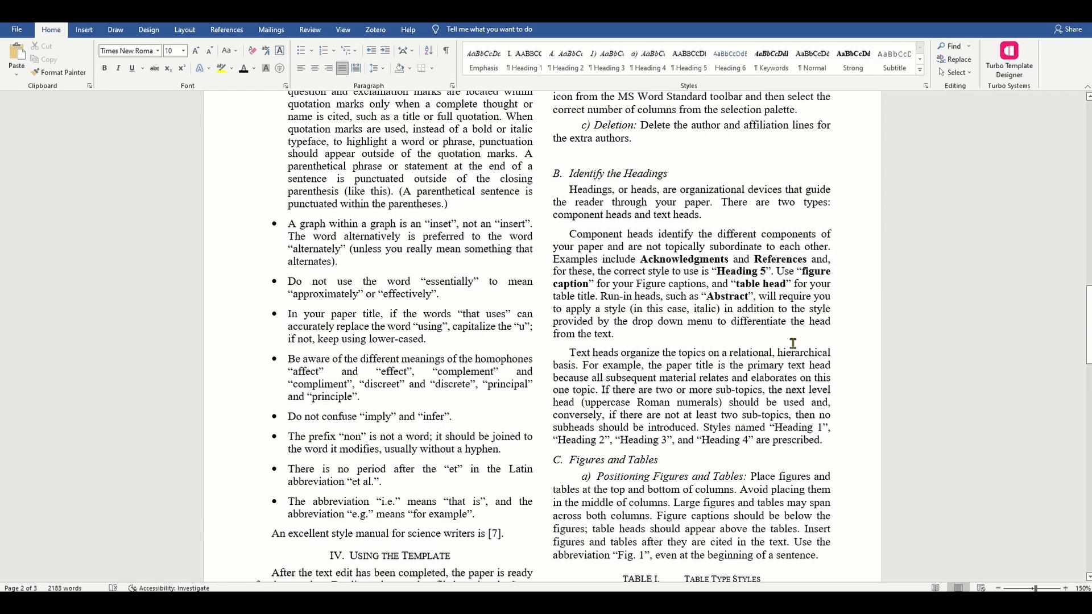
{"action": "double_click", "coordinate": [701, 309]}
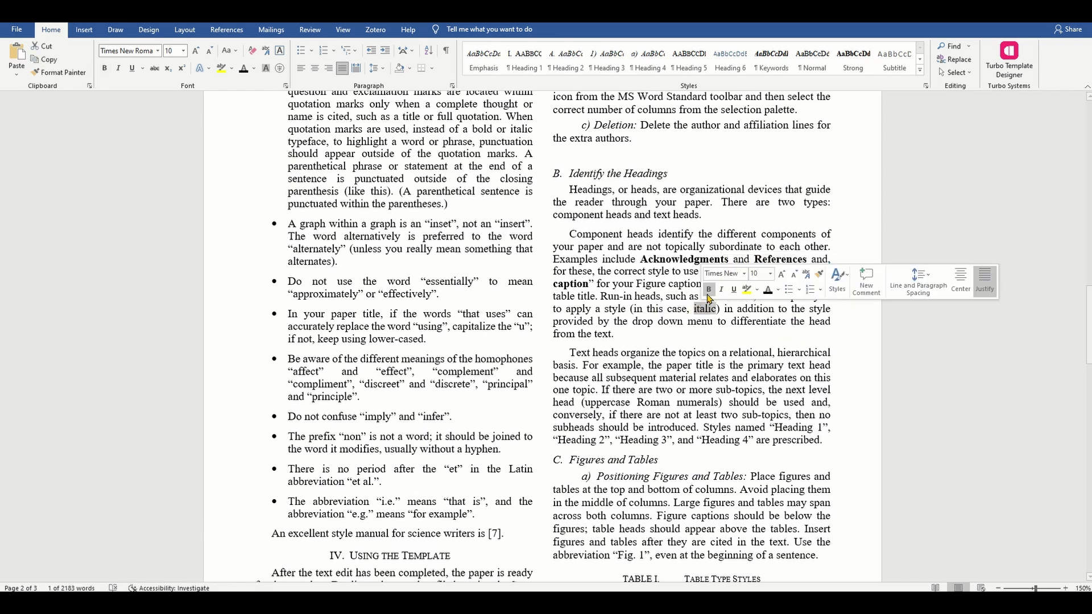
{"action": "left_click", "coordinate": [709, 291]}
{"action": "left_click", "coordinate": [721, 289]}
{"action": "left_click", "coordinate": [700, 297]}
{"action": "double_click", "coordinate": [705, 308]}
{"action": "scroll", "coordinate": [632, 363], "scroll_direction": "up", "scroll_amount": 20}
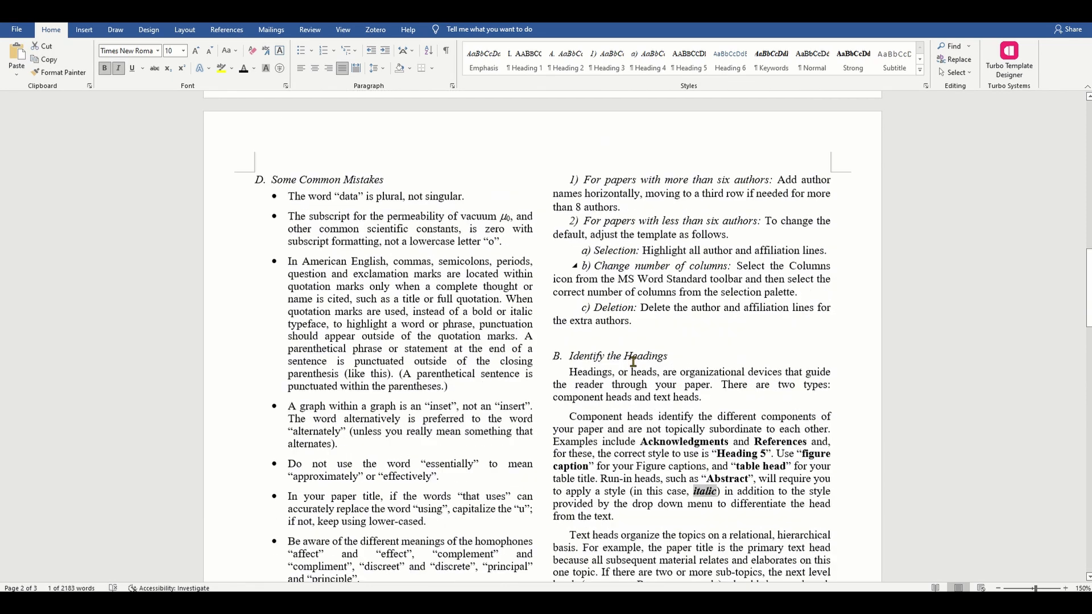
Step: Retype the first keyword 'ieee' as 'IEEE' so the line reads 'IEEE, paper, template'
{"action": "scroll", "coordinate": [632, 362], "scroll_direction": "up", "scroll_amount": 3}
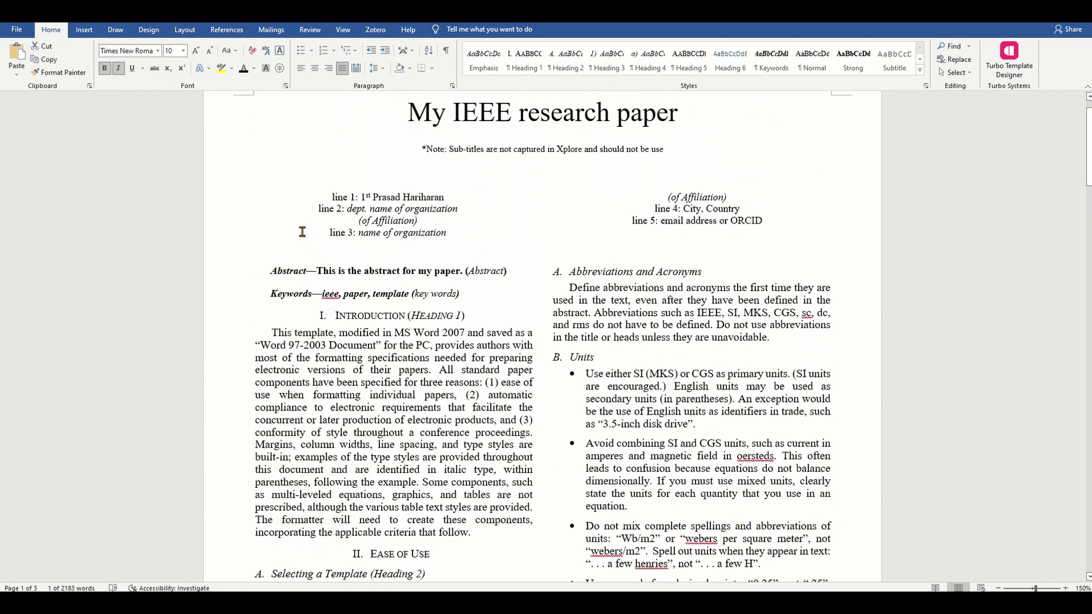
{"action": "double_click", "coordinate": [292, 271]}
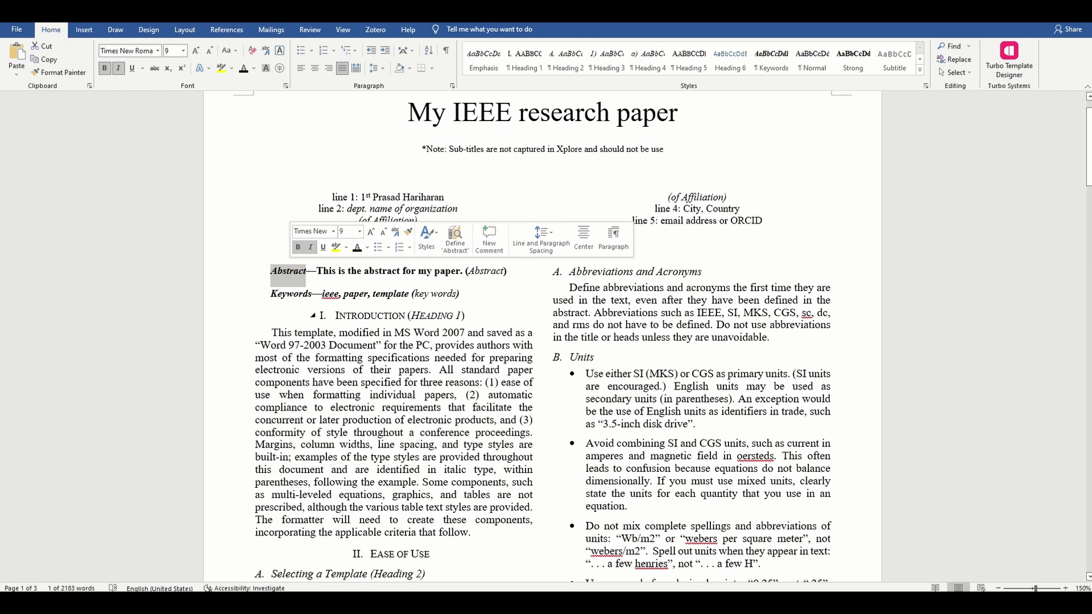
{"action": "left_click", "coordinate": [449, 315]}
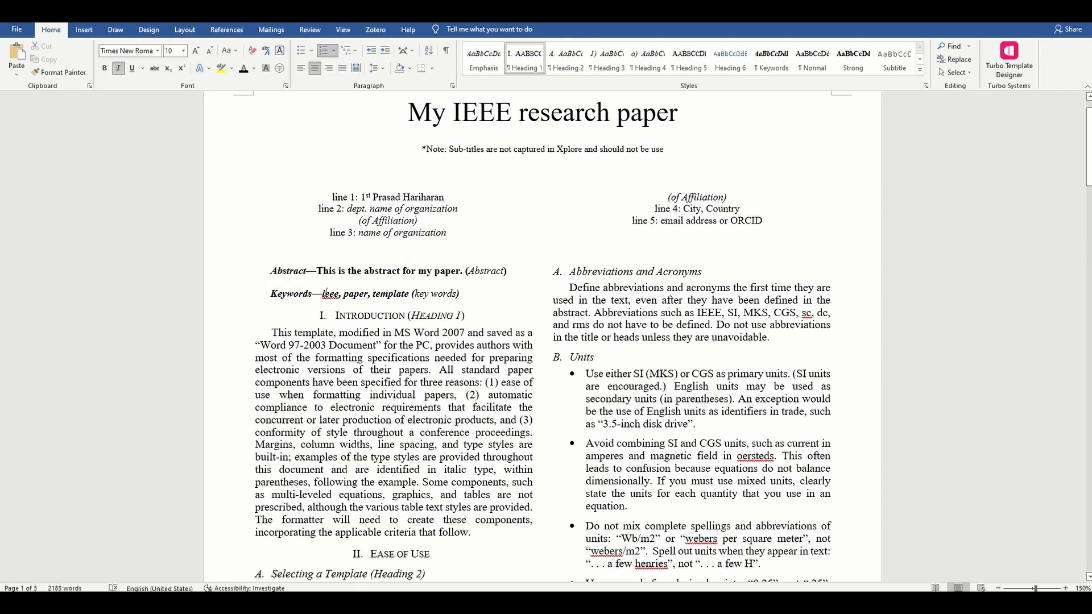
{"action": "right_click", "coordinate": [329, 295]}
{"action": "key", "text": "Escape"}
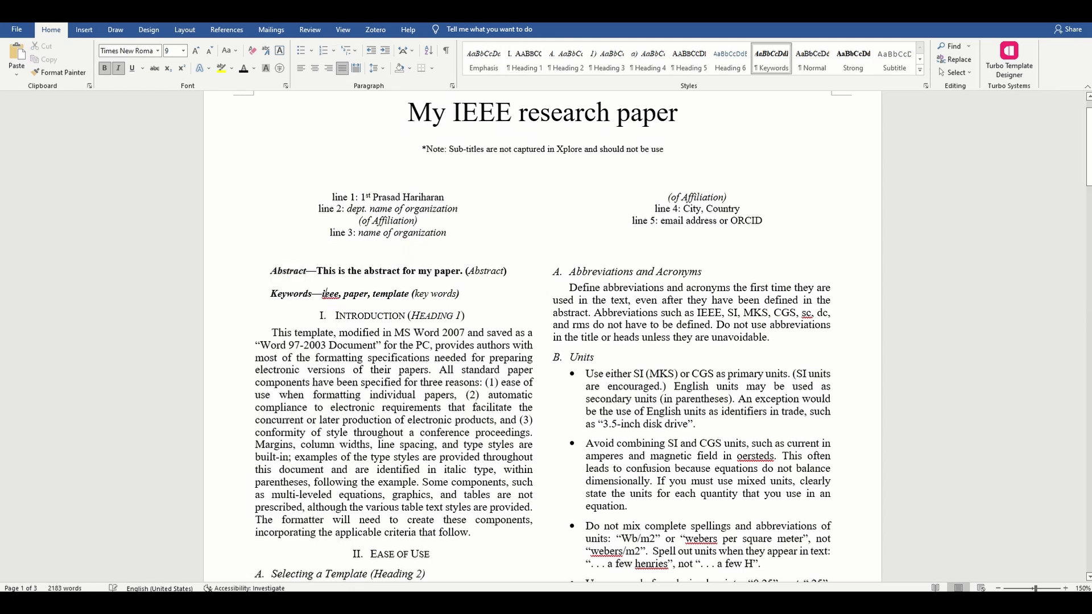
{"action": "double_click", "coordinate": [329, 294]}
{"action": "type", "text": "IEEE"}
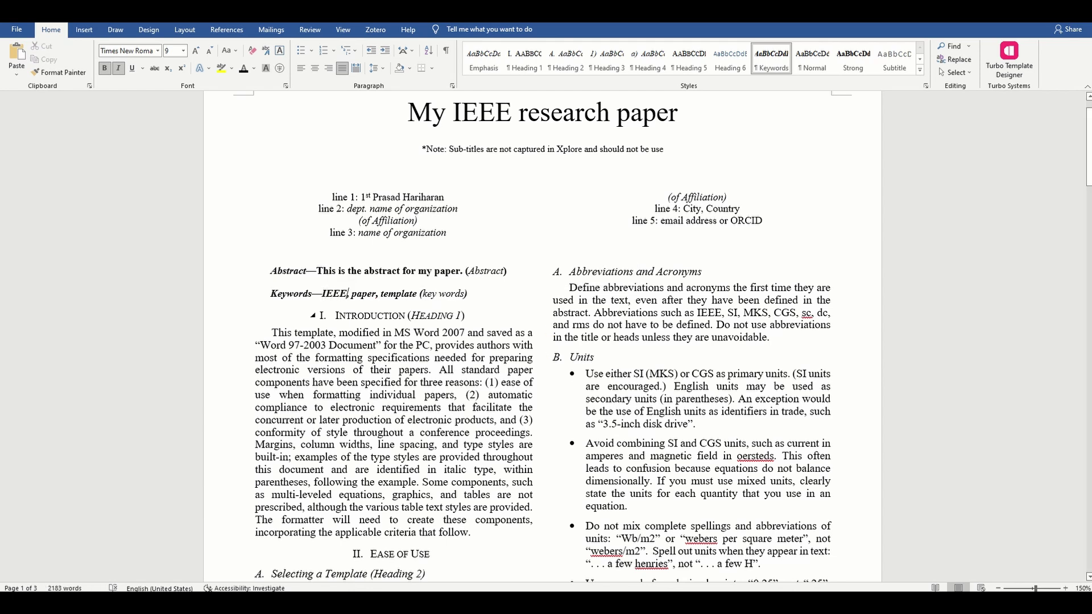
{"action": "left_click", "coordinate": [407, 315]}
Step: Insert a blank paragraph after 'that follow.', just above the Ease of Use heading
{"action": "left_click", "coordinate": [342, 315]}
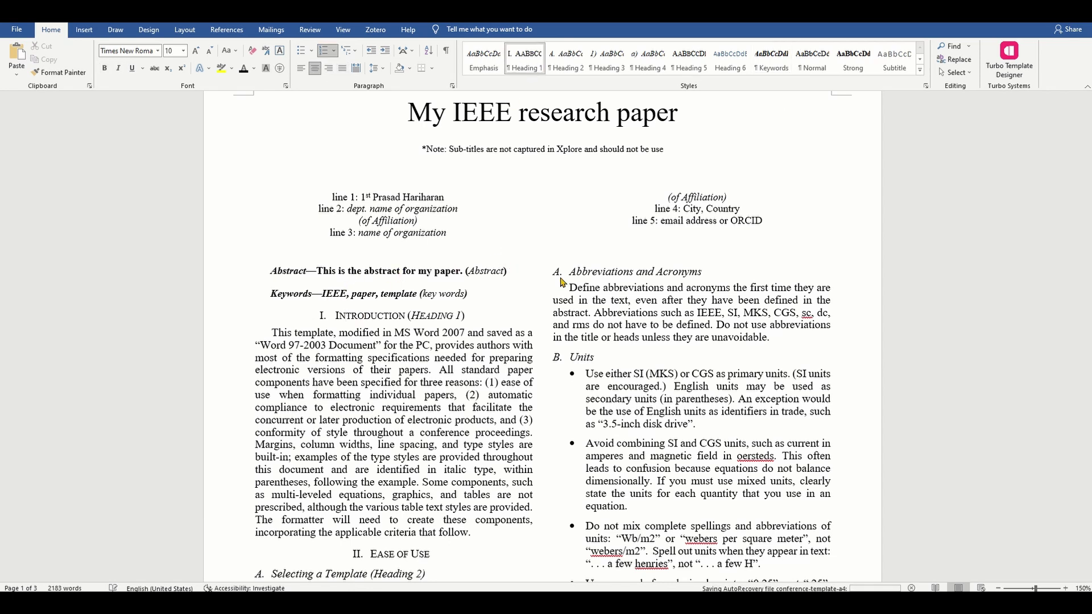
{"action": "scroll", "coordinate": [560, 281], "scroll_direction": "down", "scroll_amount": 3}
{"action": "scroll", "coordinate": [648, 295], "scroll_direction": "down", "scroll_amount": 2}
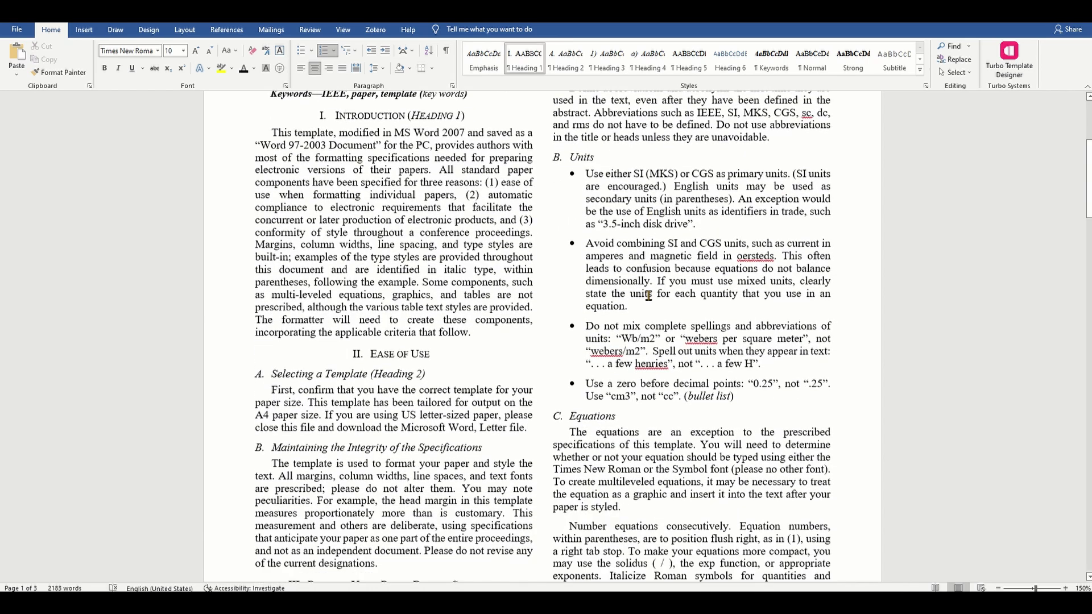
{"action": "scroll", "coordinate": [648, 294], "scroll_direction": "up", "scroll_amount": 2}
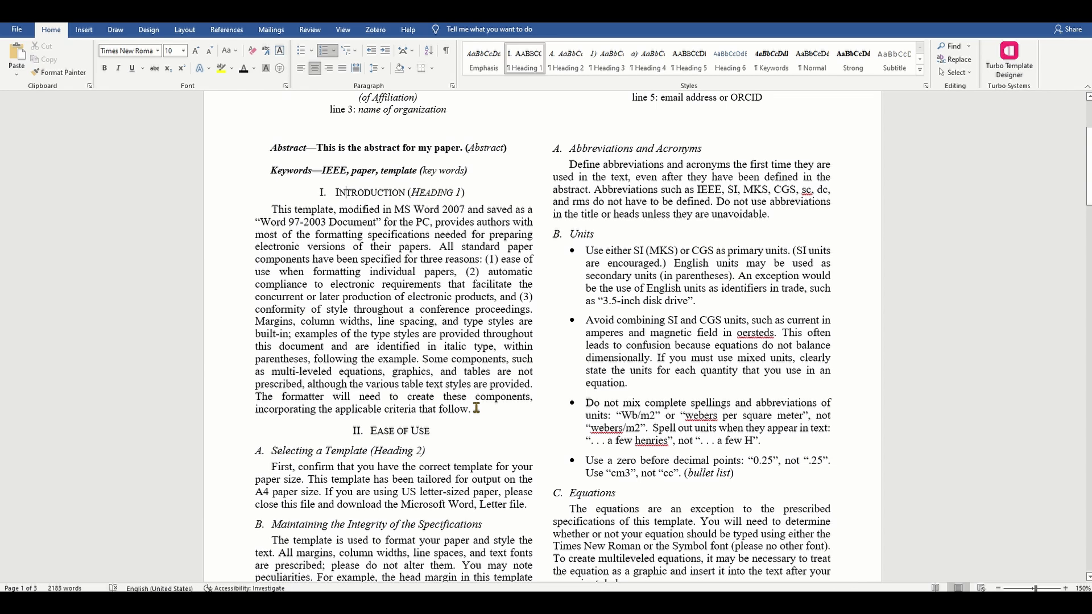
{"action": "left_click", "coordinate": [476, 408]}
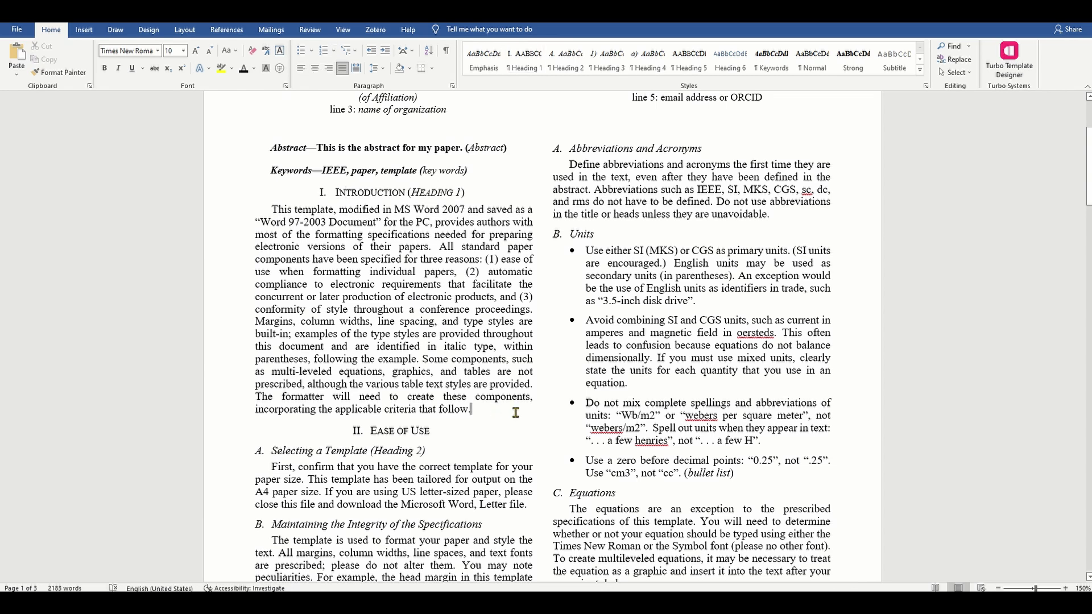
{"action": "key", "text": "Return"}
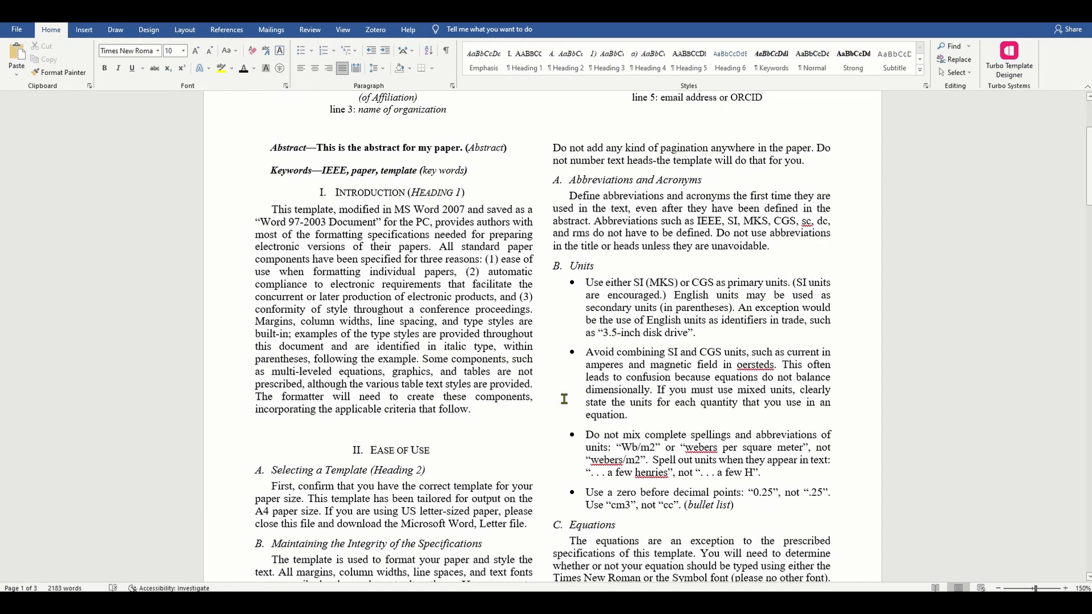
{"action": "scroll", "coordinate": [543, 336], "scroll_direction": "down", "scroll_amount": 10}
{"action": "scroll", "coordinate": [704, 395], "scroll_direction": "down", "scroll_amount": 8}
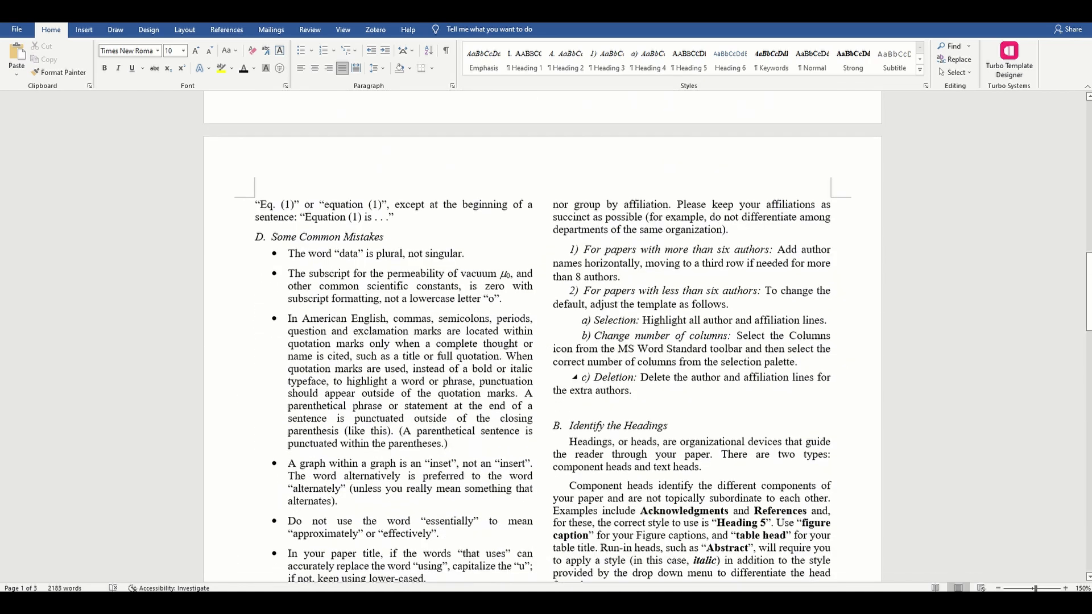
{"action": "scroll", "coordinate": [704, 395], "scroll_direction": "down", "scroll_amount": 7}
{"action": "scroll", "coordinate": [704, 394], "scroll_direction": "up", "scroll_amount": 4}
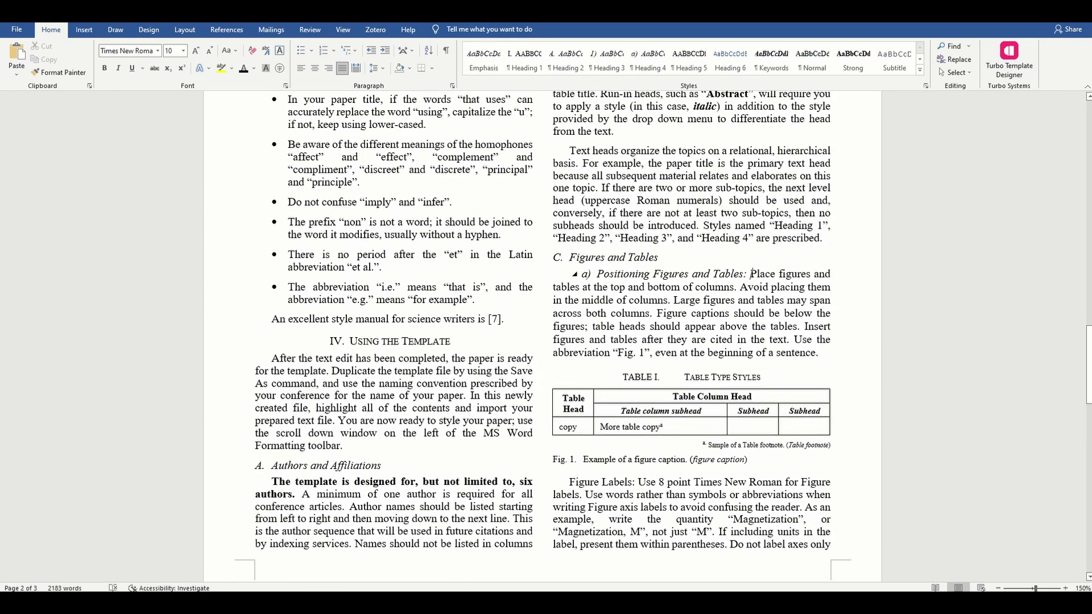
Step: Bold the sentence on figure captions and table heads, then add an empty line above Table I
{"action": "left_click_drag", "start_coordinate": [751, 274], "coordinate": [822, 355]}
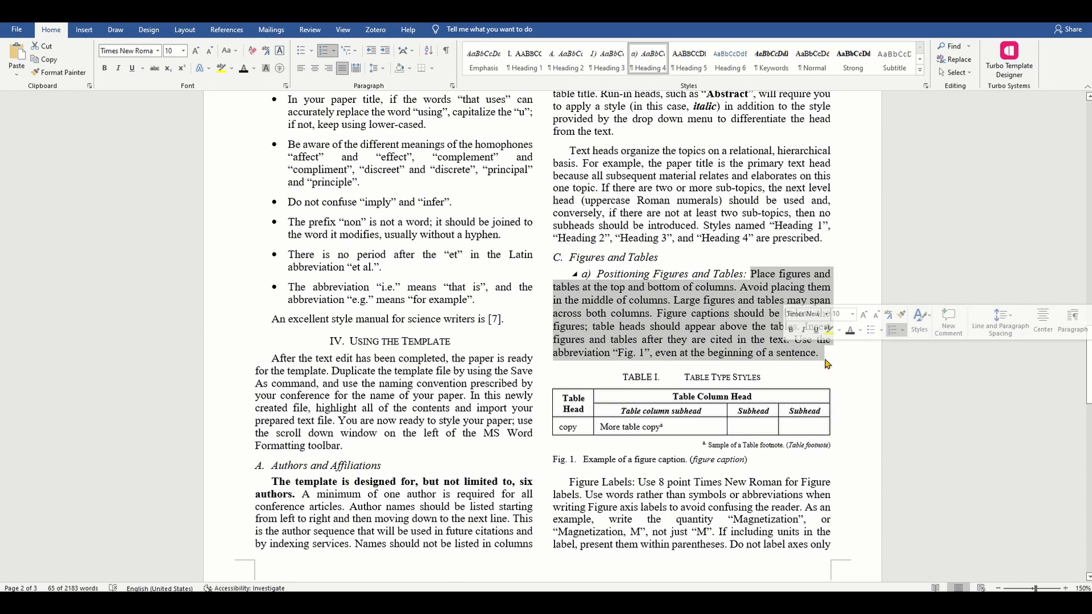
{"action": "left_click", "coordinate": [827, 364]}
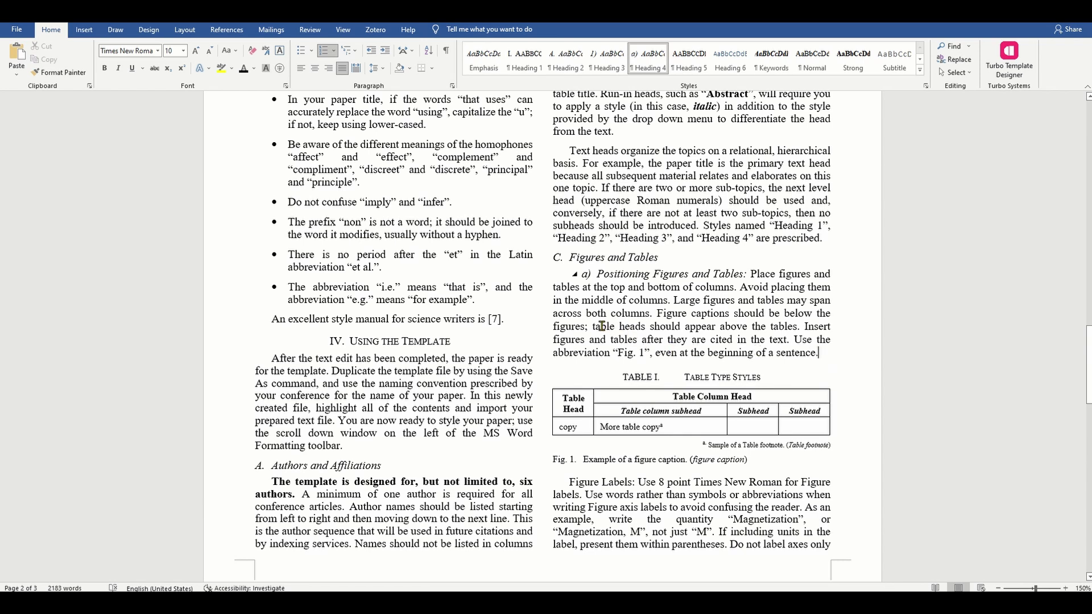
{"action": "left_click_drag", "start_coordinate": [656, 314], "coordinate": [796, 327]}
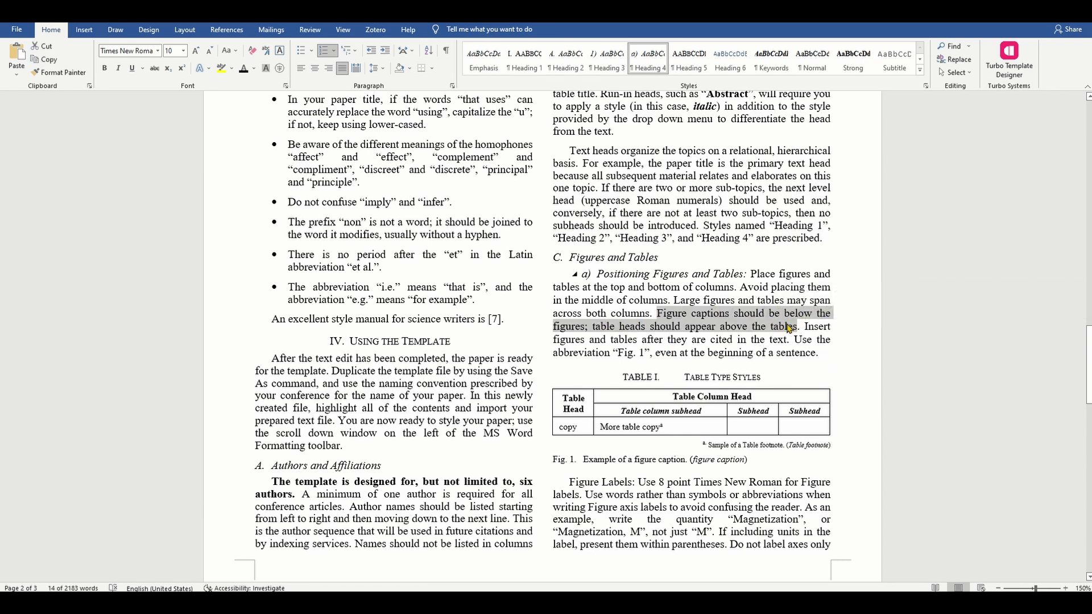
{"action": "key", "text": "ctrl+b"}
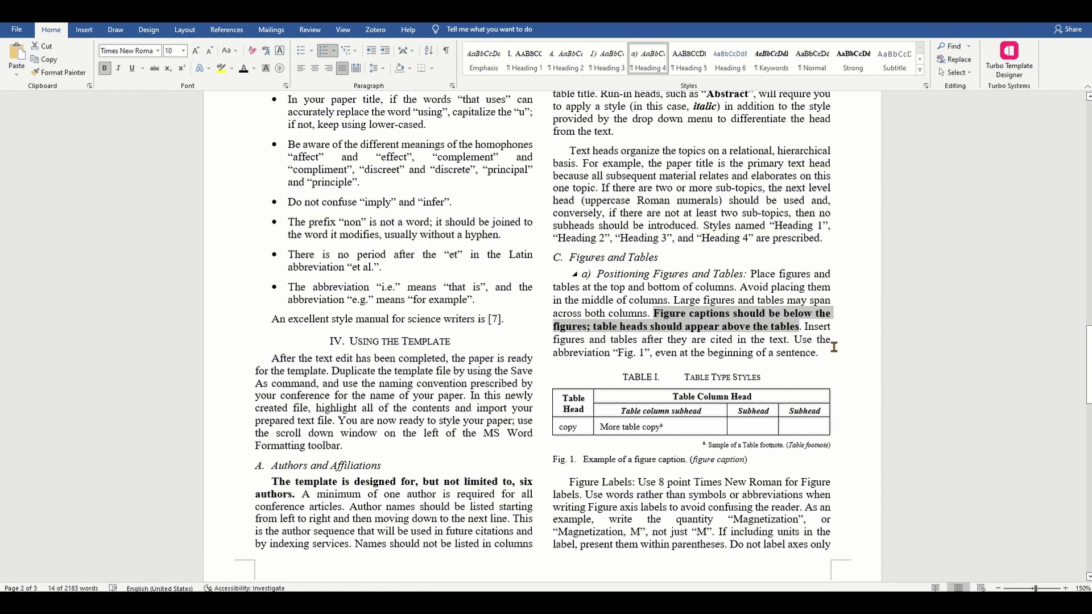
{"action": "left_click", "coordinate": [833, 347]}
{"action": "key", "text": "Return"}
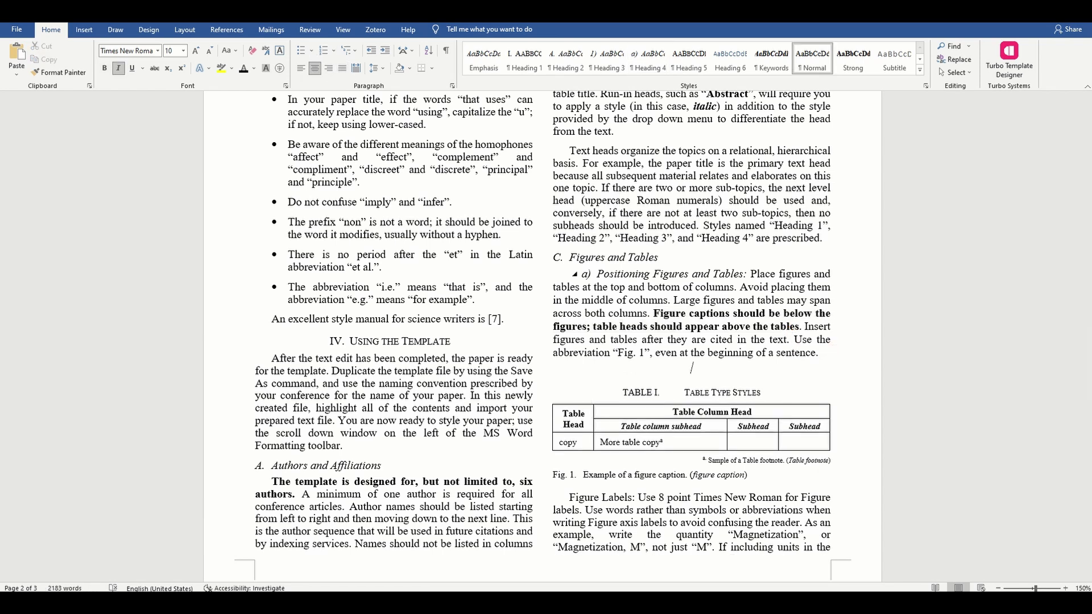
Step: Insert the accessibility caption icon from the Icons library above Table I
{"action": "left_click", "coordinate": [84, 29]}
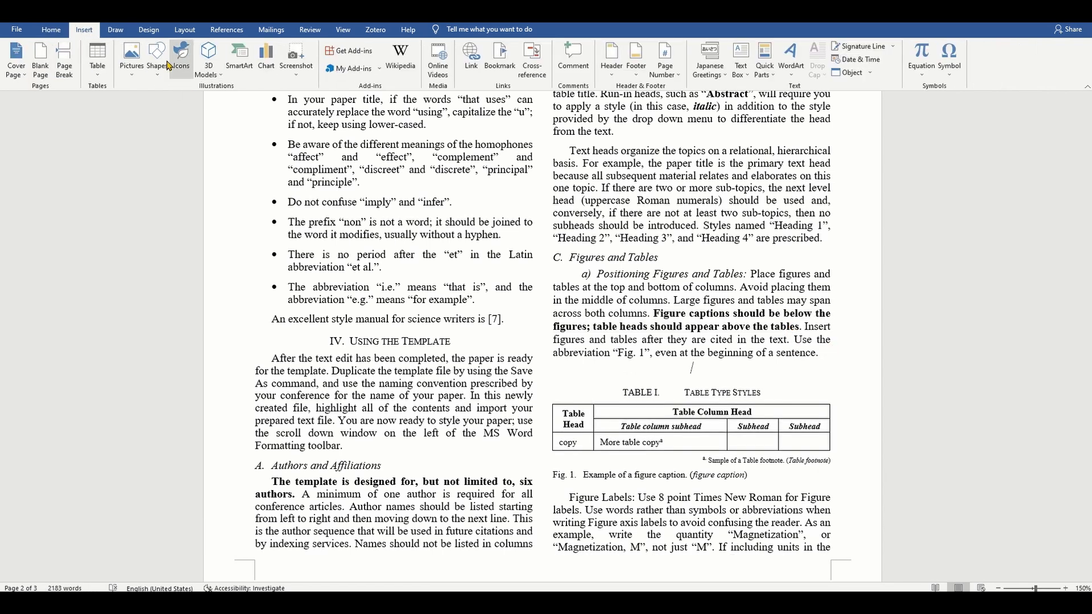
{"action": "left_click", "coordinate": [170, 62]}
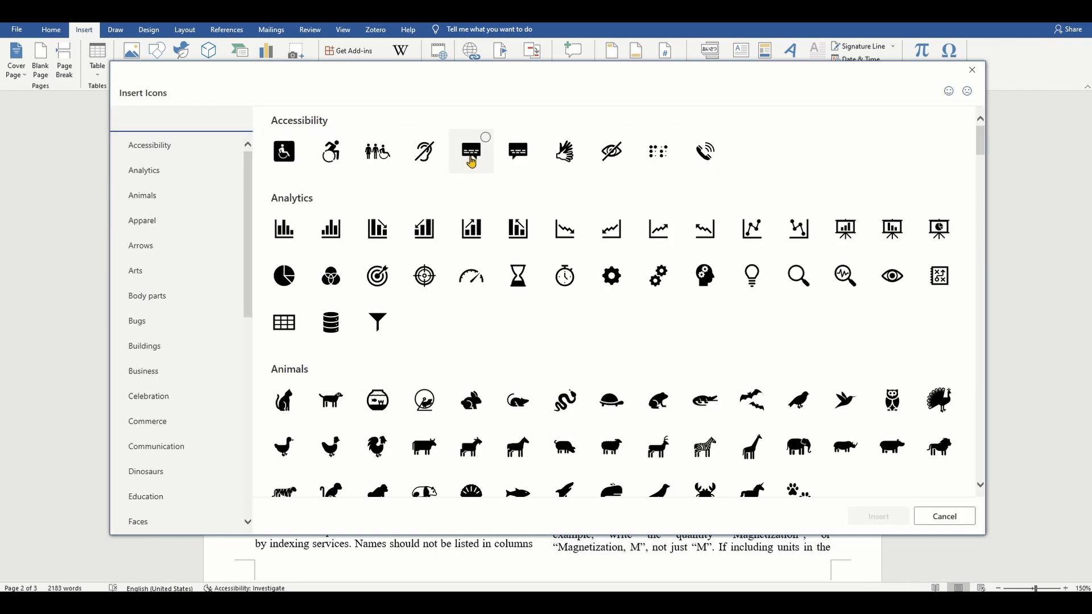
{"action": "left_click", "coordinate": [471, 159]}
{"action": "left_click", "coordinate": [883, 516]}
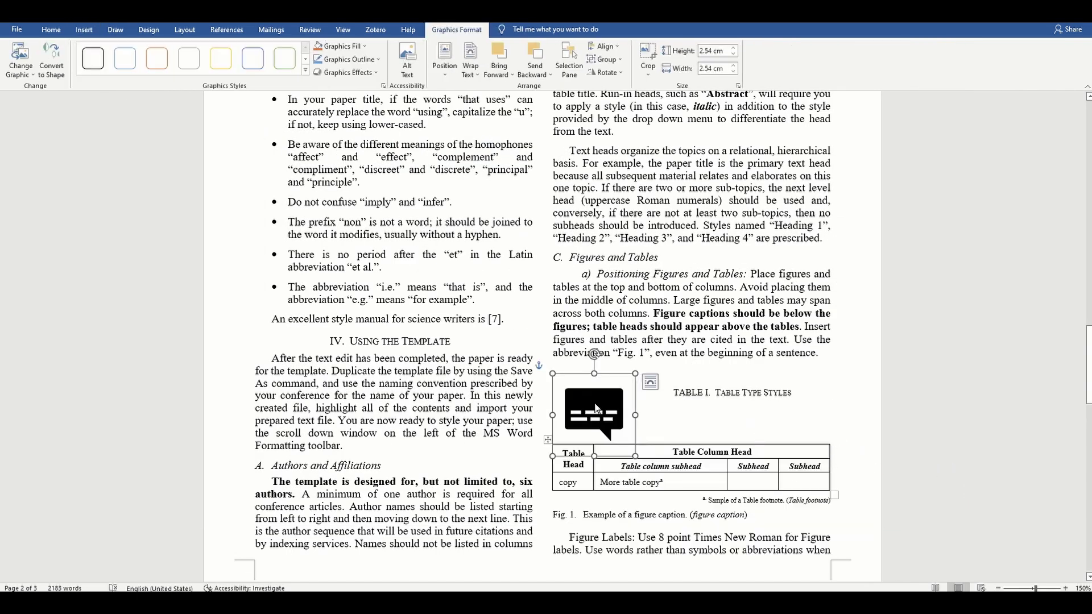
Step: Caption the icon 'Fig. 1' using a newly created Fig label
{"action": "right_click", "coordinate": [597, 408]}
{"action": "left_click", "coordinate": [637, 341]}
{"action": "left_click", "coordinate": [801, 366]}
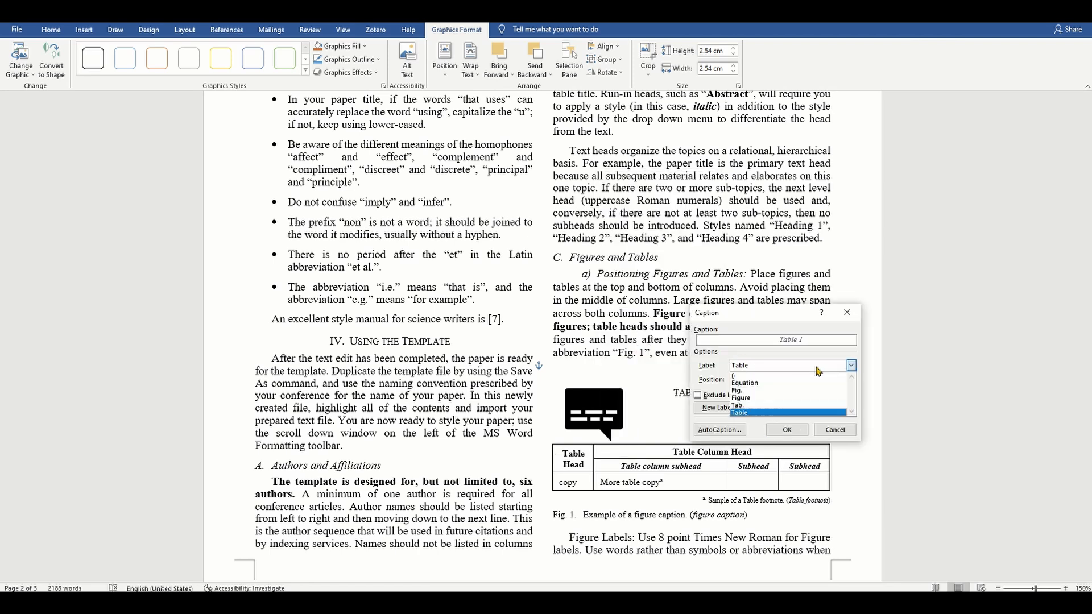
{"action": "left_click", "coordinate": [808, 391]}
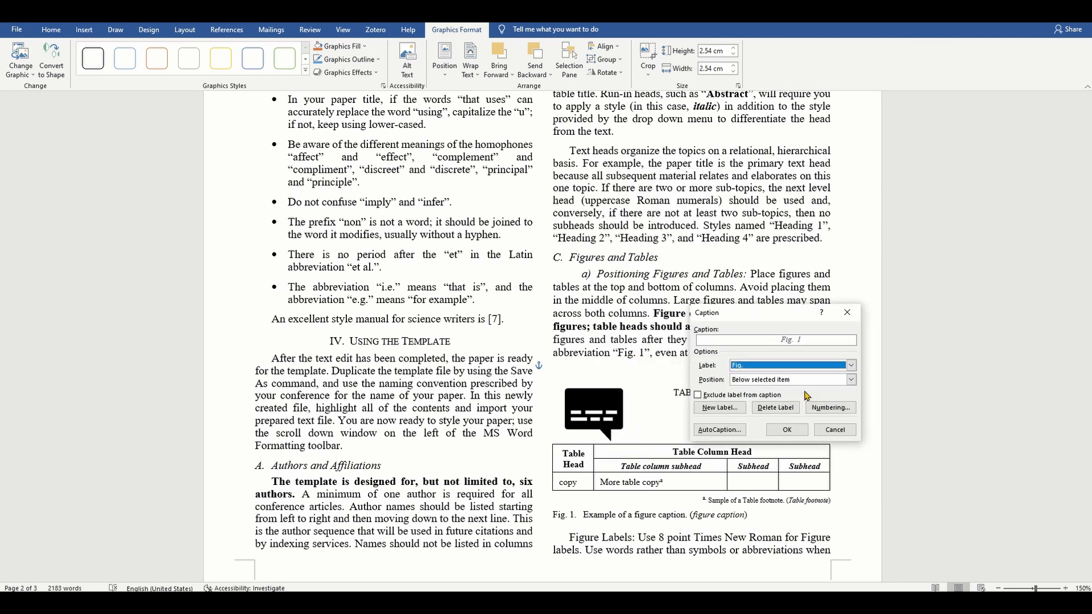
{"action": "left_click", "coordinate": [720, 407]}
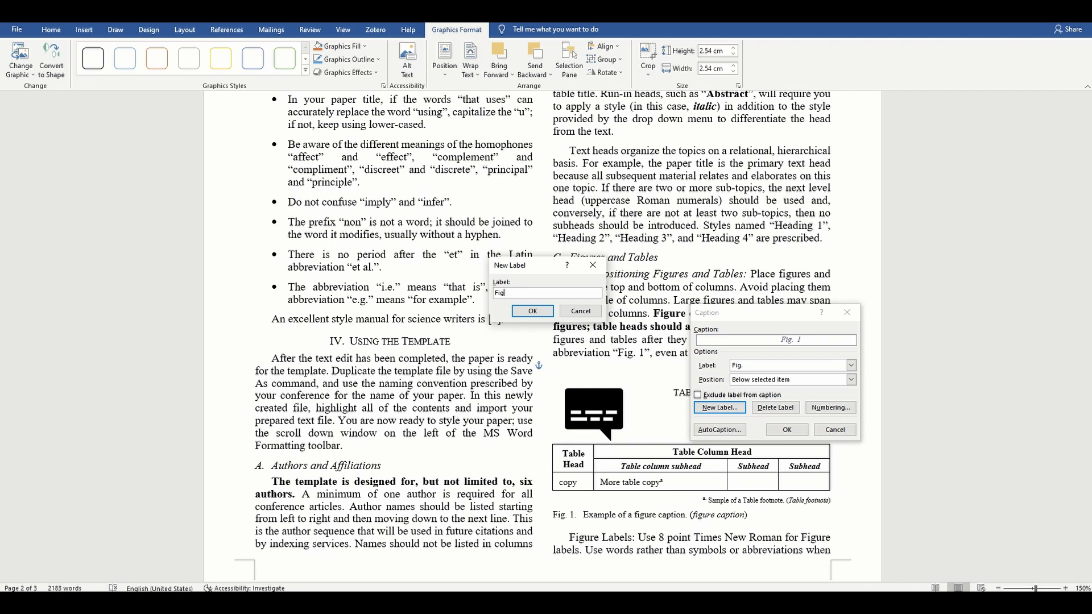
{"action": "key", "text": "Return"}
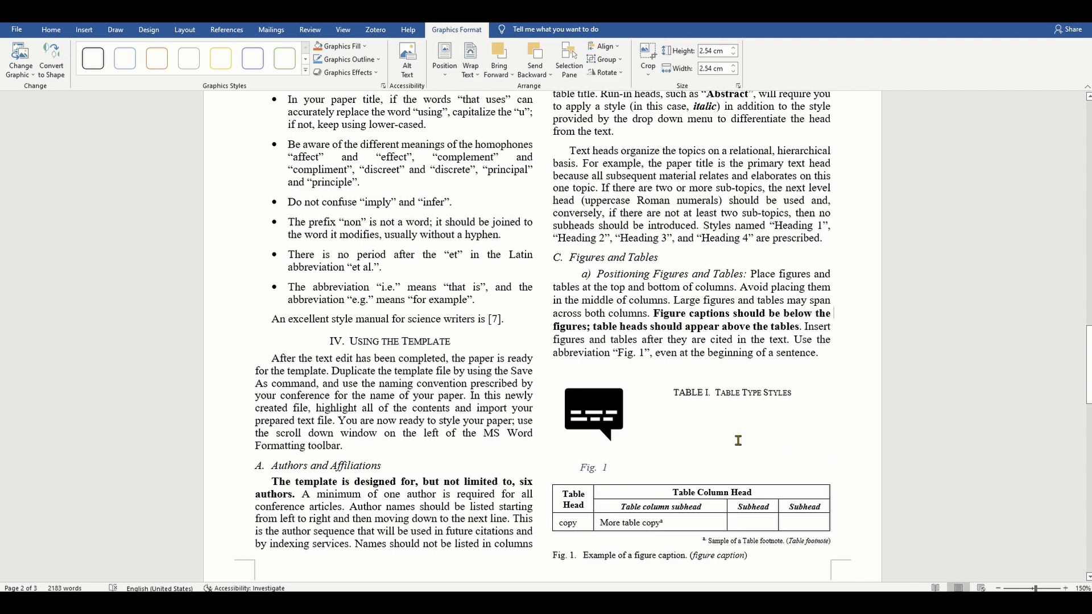
Step: Start a new paragraph after 'paper is styled.' in the Equations section
{"action": "left_click", "coordinate": [738, 440]}
{"action": "scroll", "coordinate": [738, 441], "scroll_direction": "down", "scroll_amount": 8}
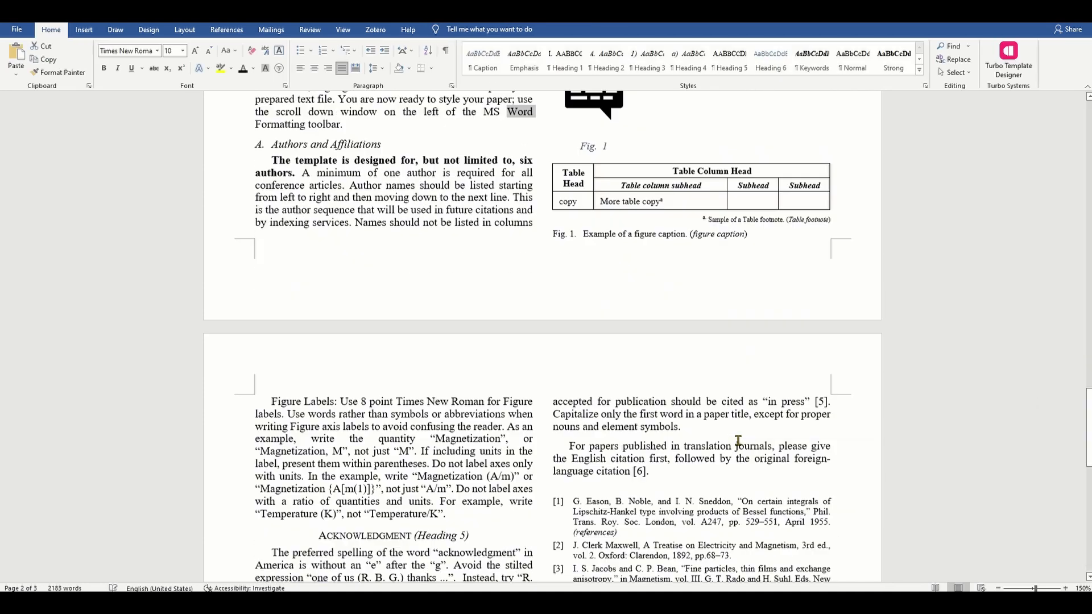
{"action": "scroll", "coordinate": [738, 440], "scroll_direction": "up", "scroll_amount": 3}
{"action": "scroll", "coordinate": [738, 441], "scroll_direction": "up", "scroll_amount": 9}
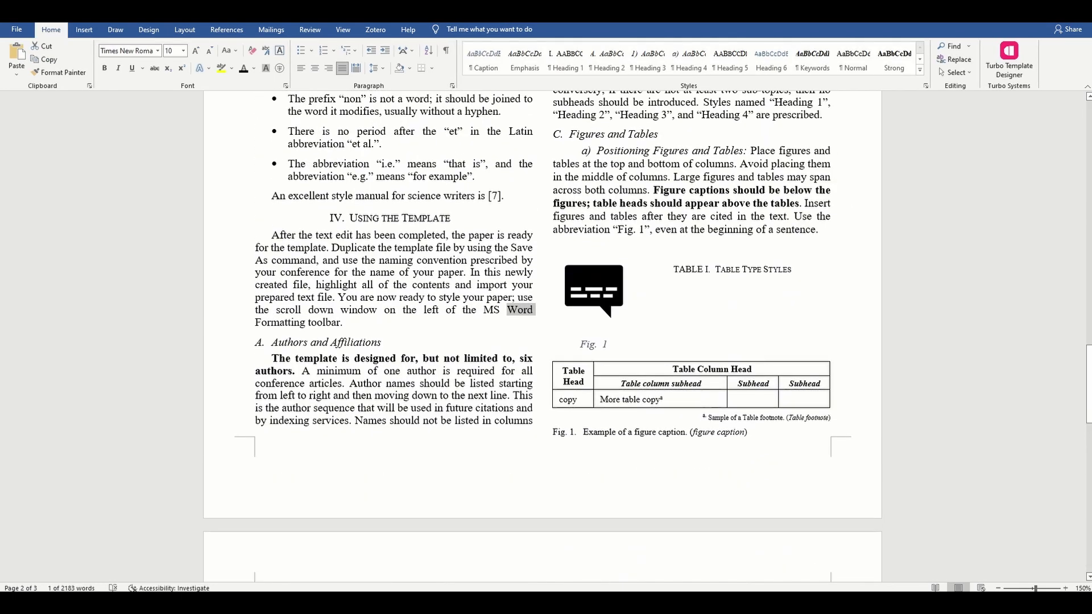
{"action": "scroll", "coordinate": [738, 440], "scroll_direction": "up", "scroll_amount": 10}
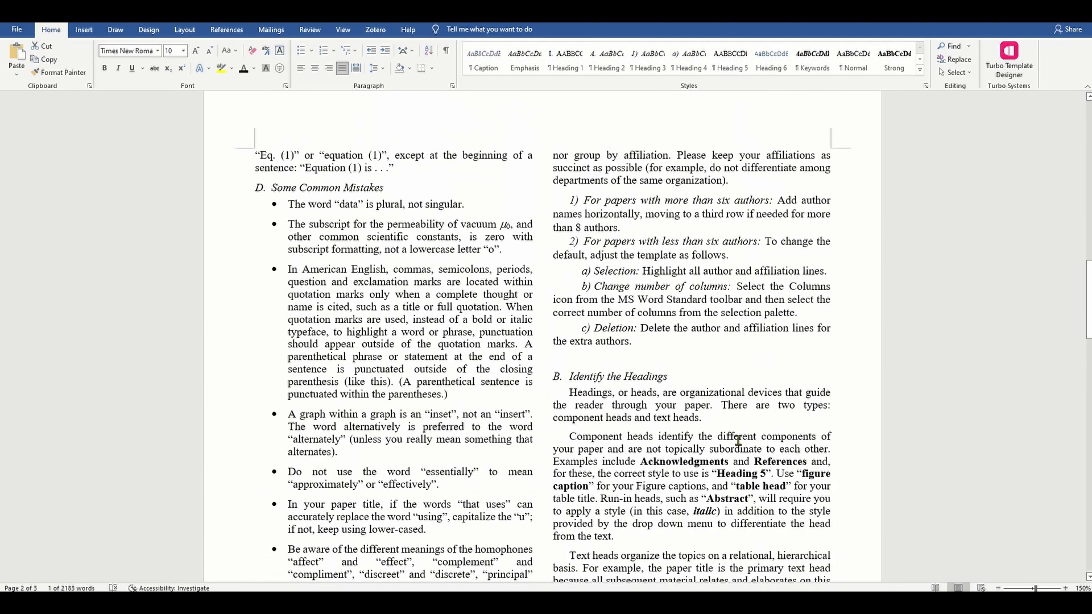
{"action": "scroll", "coordinate": [738, 440], "scroll_direction": "up", "scroll_amount": 5}
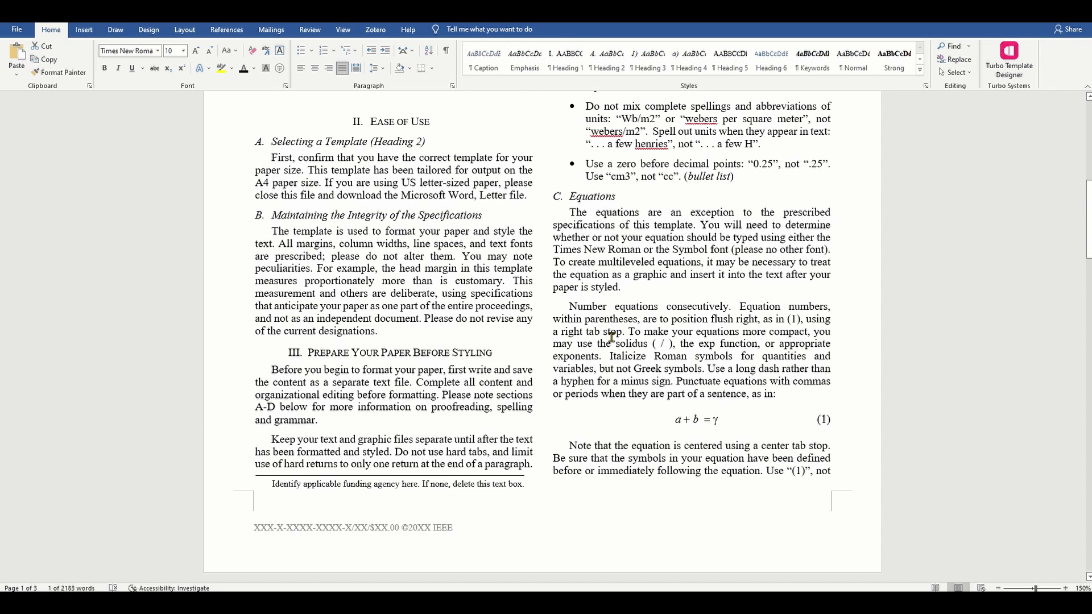
{"action": "left_click", "coordinate": [652, 292]}
{"action": "key", "text": "Return"}
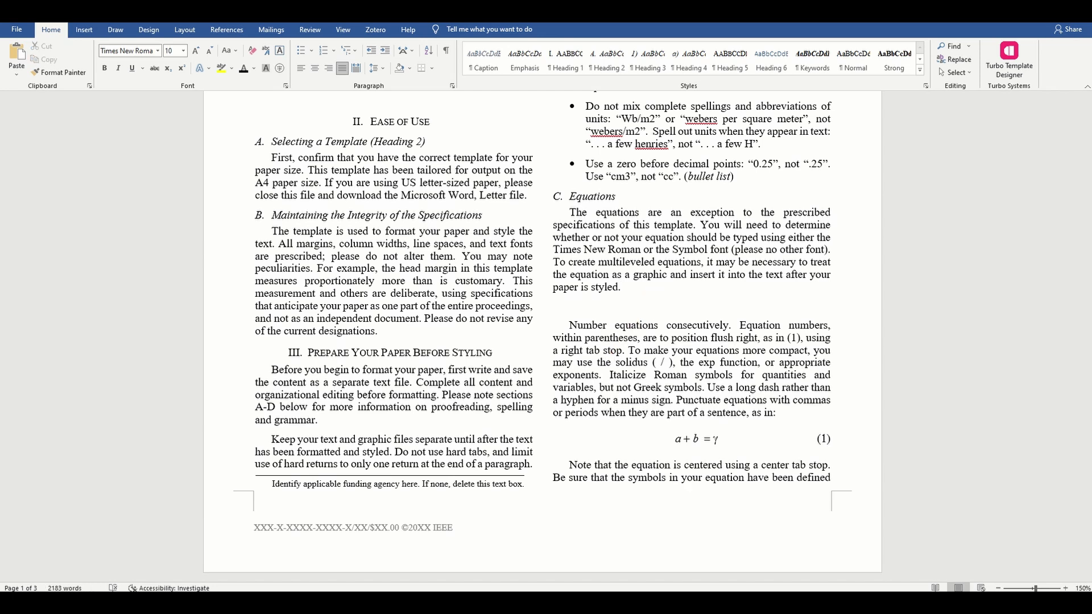
Step: Insert a θ equation using \theta, leaving an empty line below it
{"action": "key", "text": "alt+equal"}
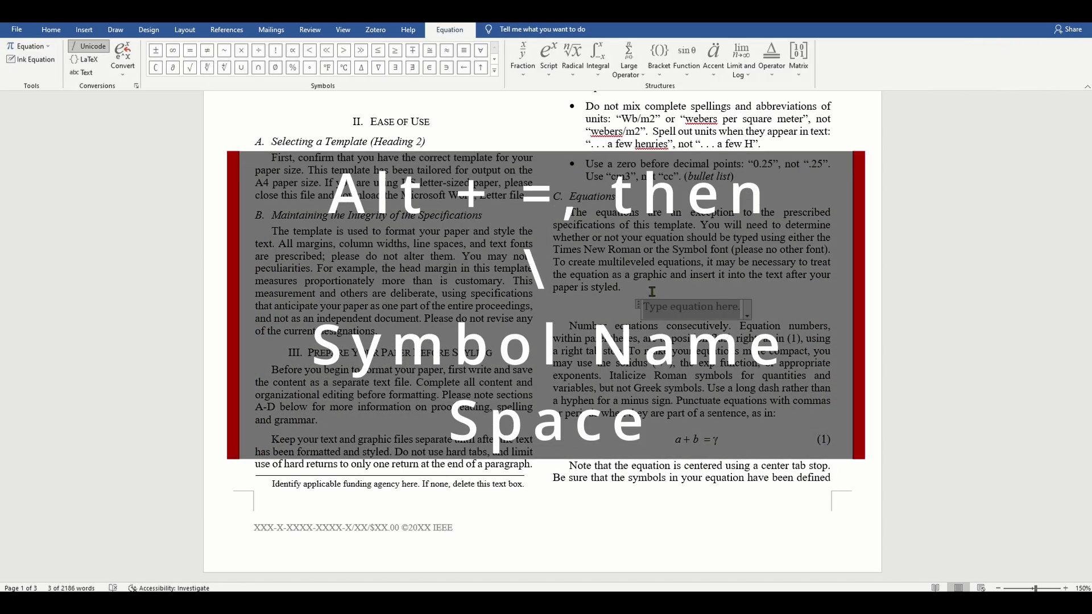
{"action": "type", "text": "\\theta"}
{"action": "key", "text": "space"}
{"action": "key", "text": "Return"}
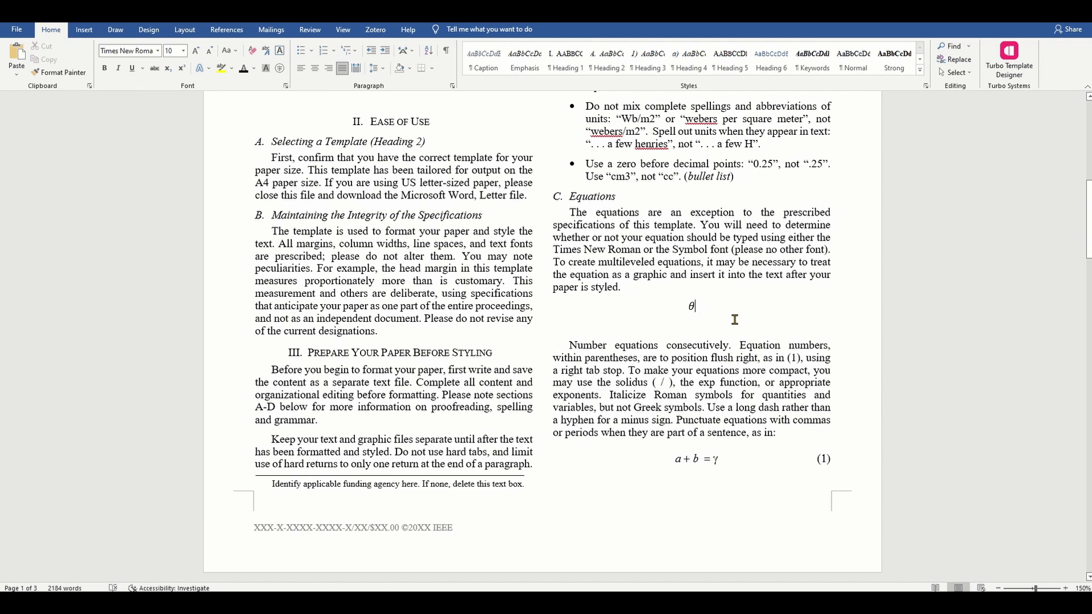
{"action": "left_click", "coordinate": [690, 310]}
{"action": "left_click", "coordinate": [731, 344]}
{"action": "left_click", "coordinate": [655, 328]}
{"action": "left_click", "coordinate": [84, 32]}
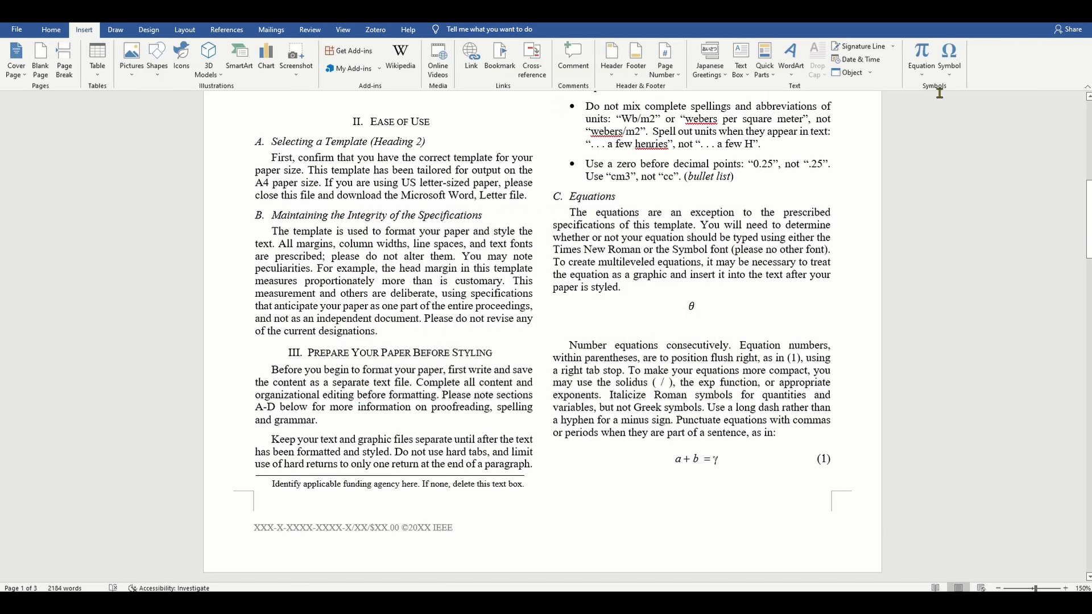
Step: Insert the built-in Binomial Theorem equation below θ as a centred display equation
{"action": "left_click", "coordinate": [921, 74]}
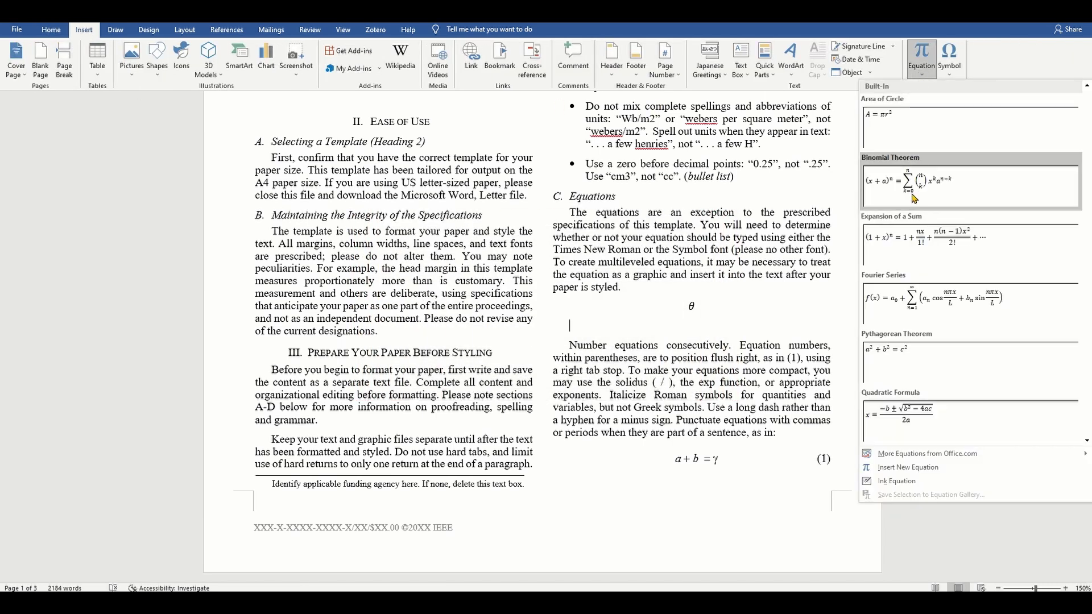
{"action": "left_click", "coordinate": [916, 171]}
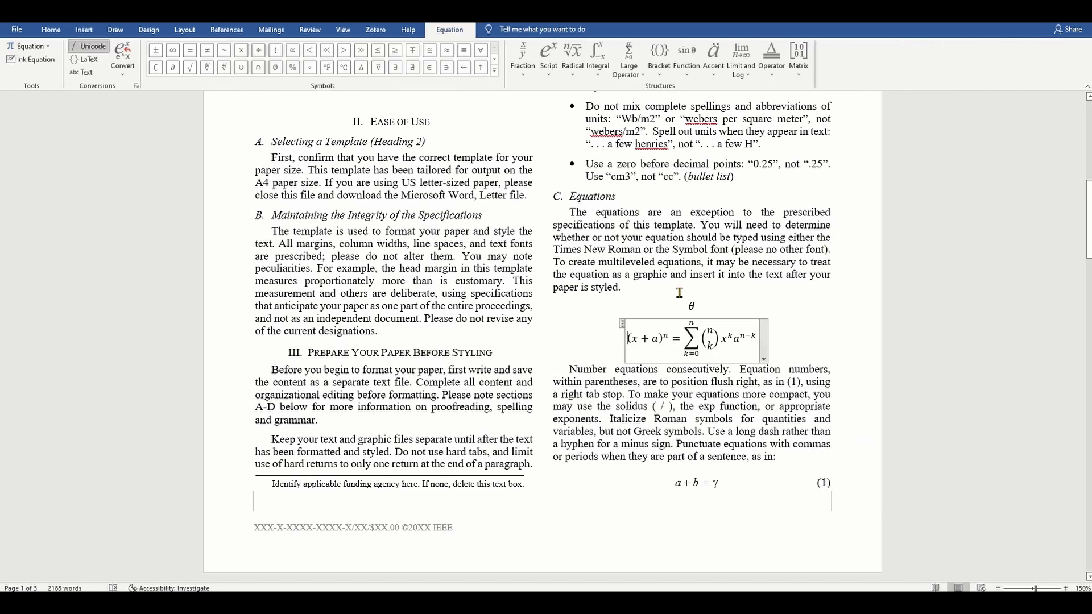
{"action": "left_click", "coordinate": [691, 307]}
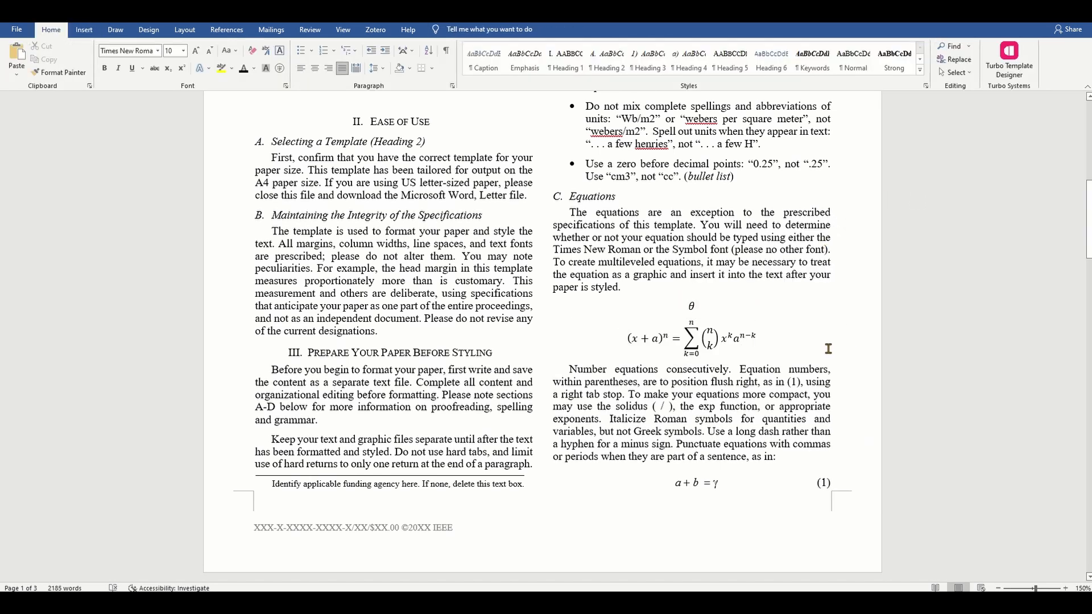
{"action": "scroll", "coordinate": [828, 349], "scroll_direction": "down", "scroll_amount": 1}
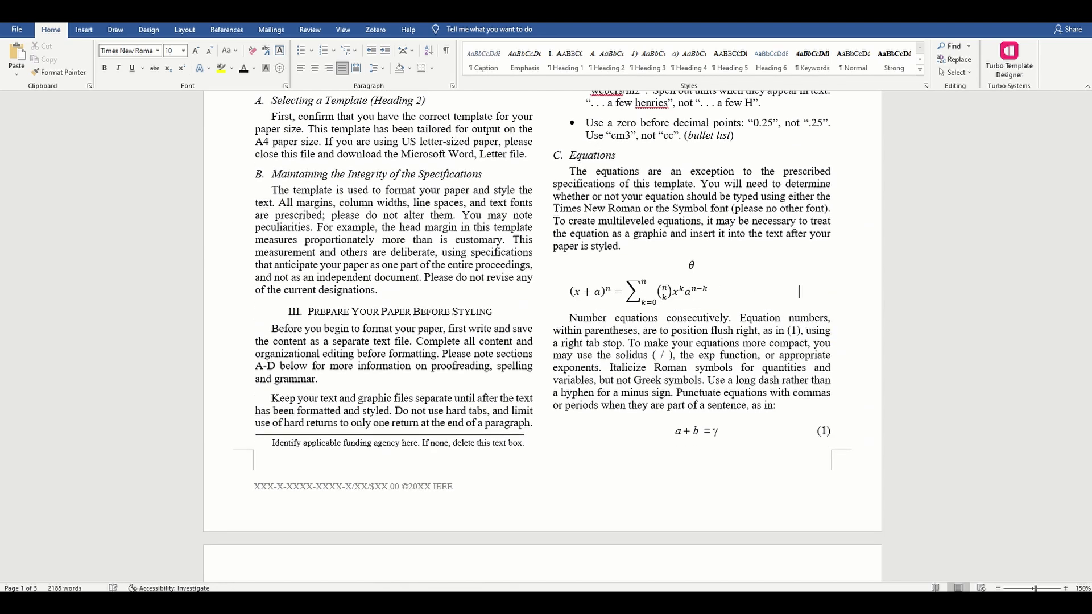
{"action": "key", "text": "BackSpace"}
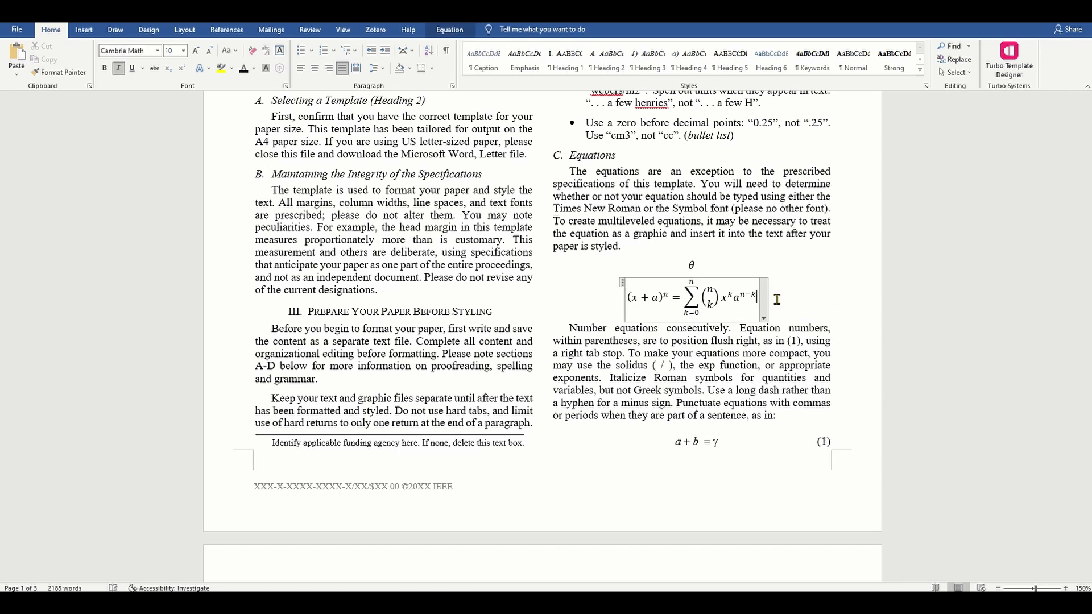
{"action": "right_click", "coordinate": [705, 290]}
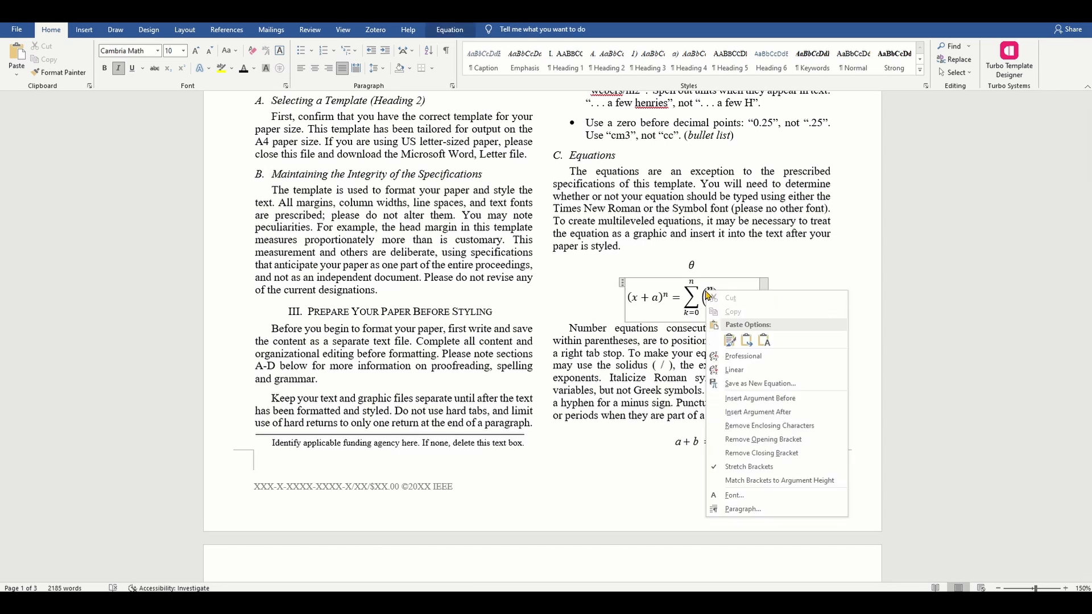
{"action": "key", "text": "Escape"}
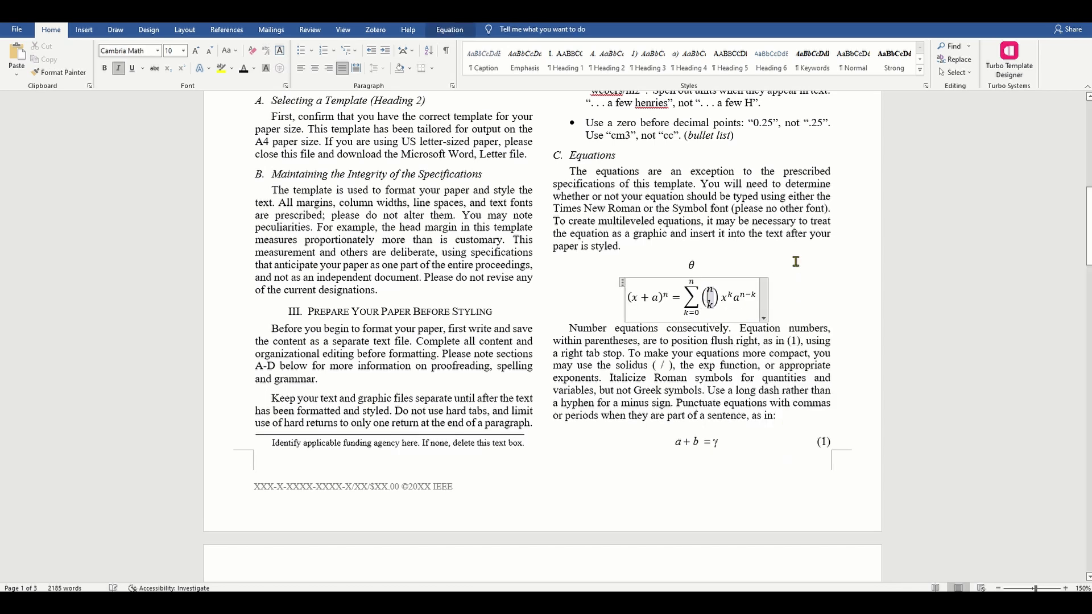
{"action": "left_click", "coordinate": [824, 302]}
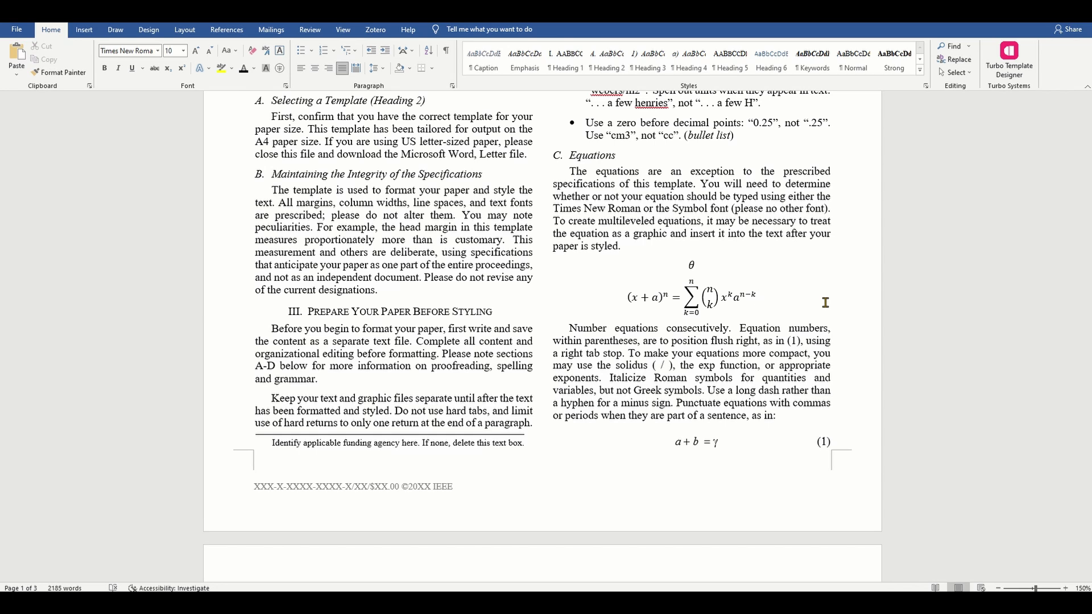
Step: Insert an 'Equation 1' caption using the Equation label
{"action": "left_click", "coordinate": [227, 29]}
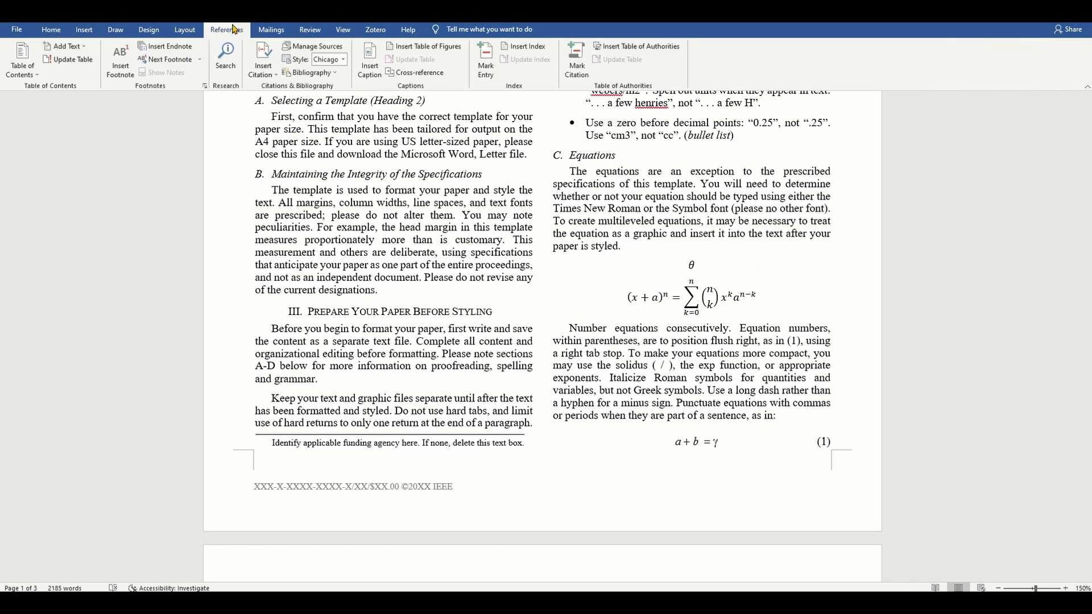
{"action": "left_click", "coordinate": [371, 75]}
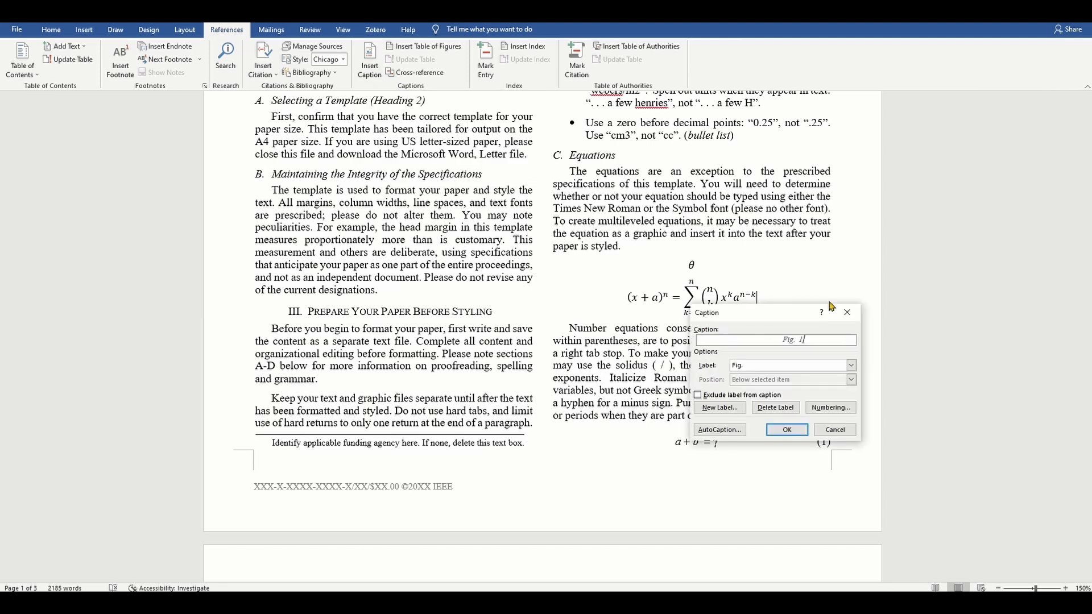
{"action": "left_click", "coordinate": [851, 365]}
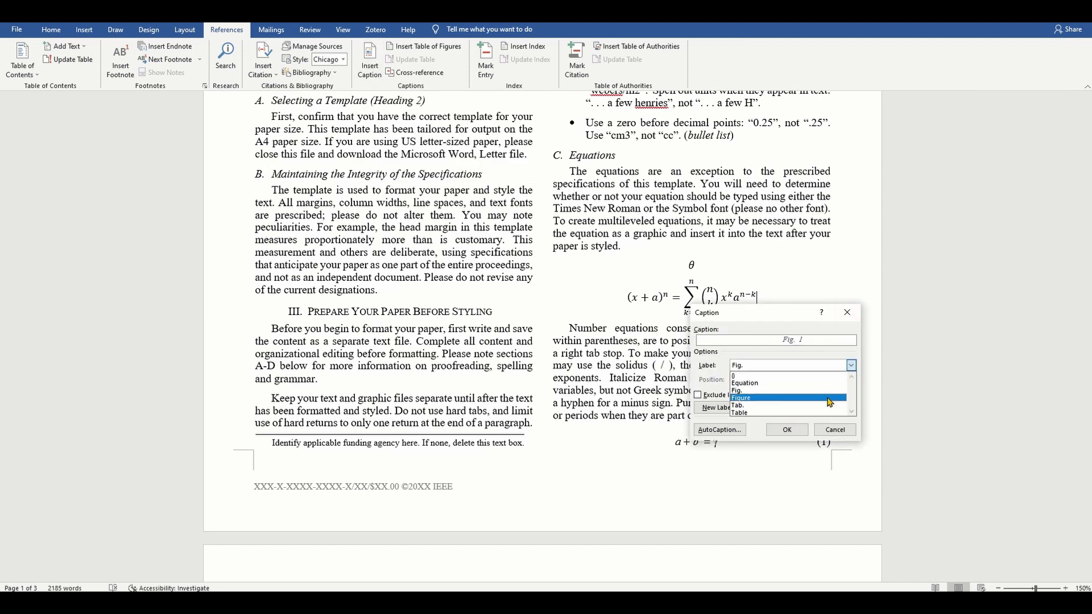
{"action": "left_click", "coordinate": [815, 386]}
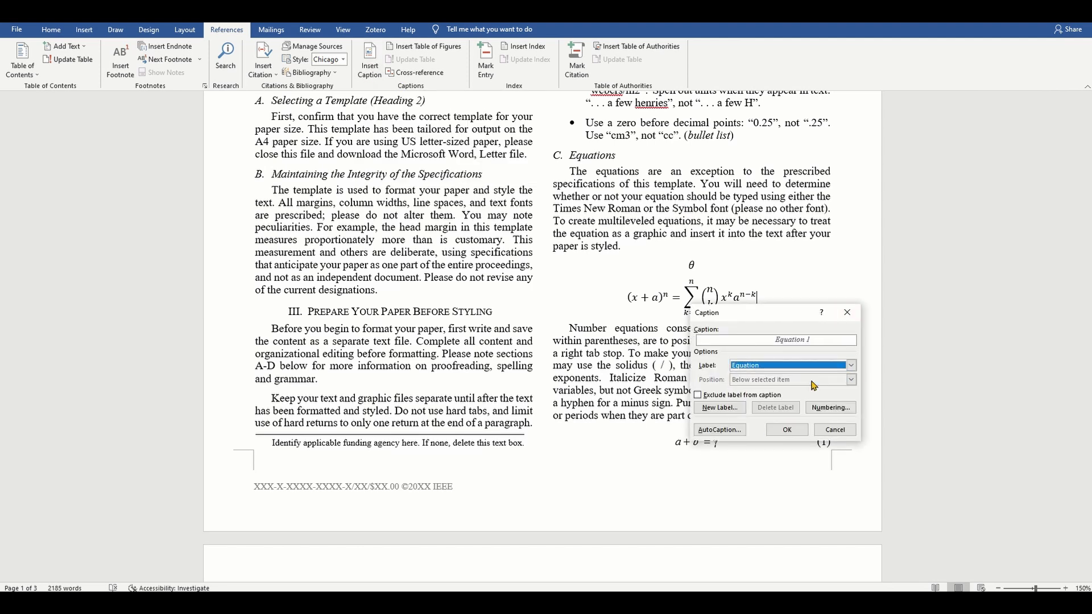
{"action": "left_click", "coordinate": [788, 430]}
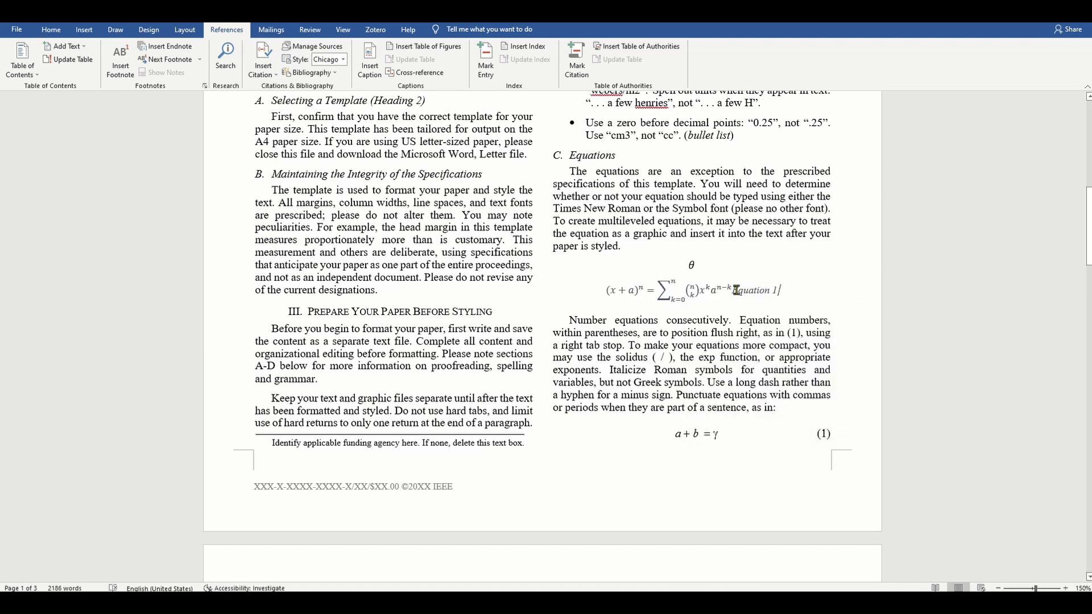
Step: Place the Equation 1 caption on the equation's line, tabbed to the right
{"action": "left_click", "coordinate": [732, 289]}
{"action": "left_click_drag", "start_coordinate": [733, 291], "coordinate": [779, 291]}
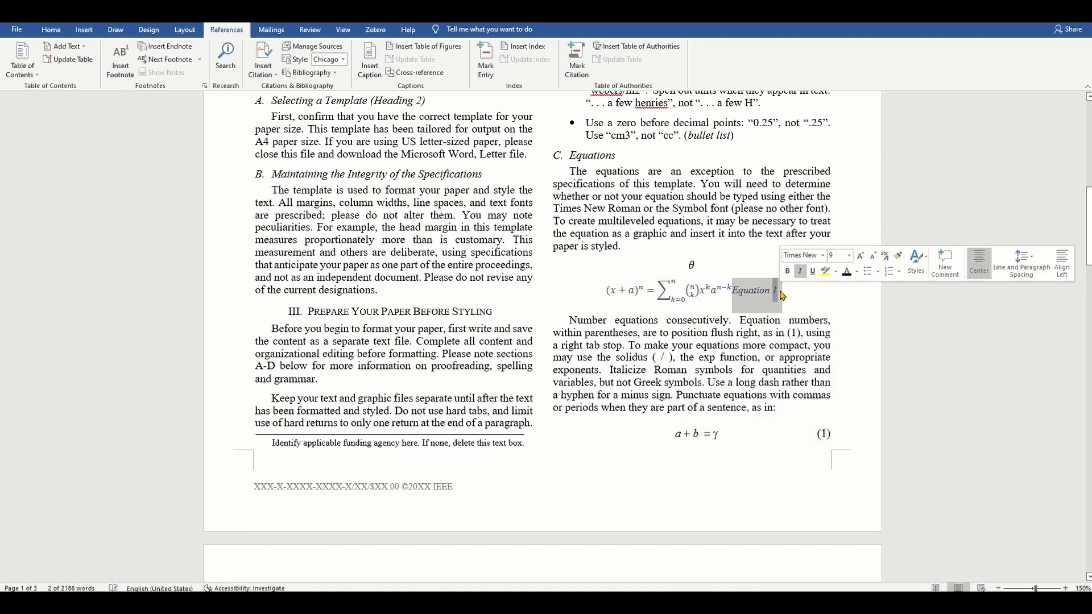
{"action": "key", "text": "Delete"}
{"action": "key", "text": "ctrl+z"}
{"action": "left_click", "coordinate": [732, 291]}
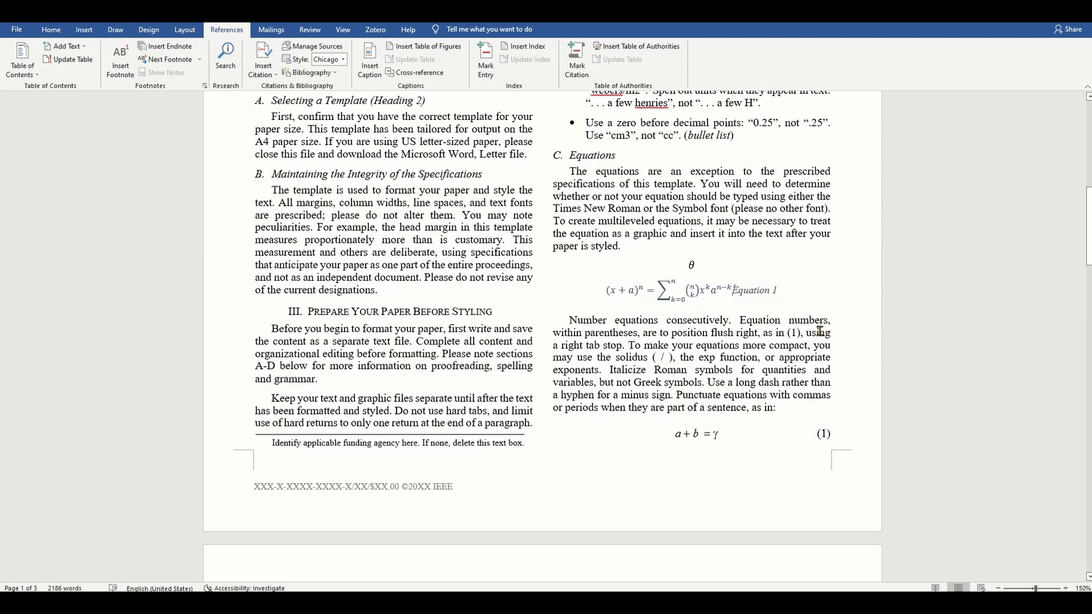
{"action": "key", "text": "Tab"}
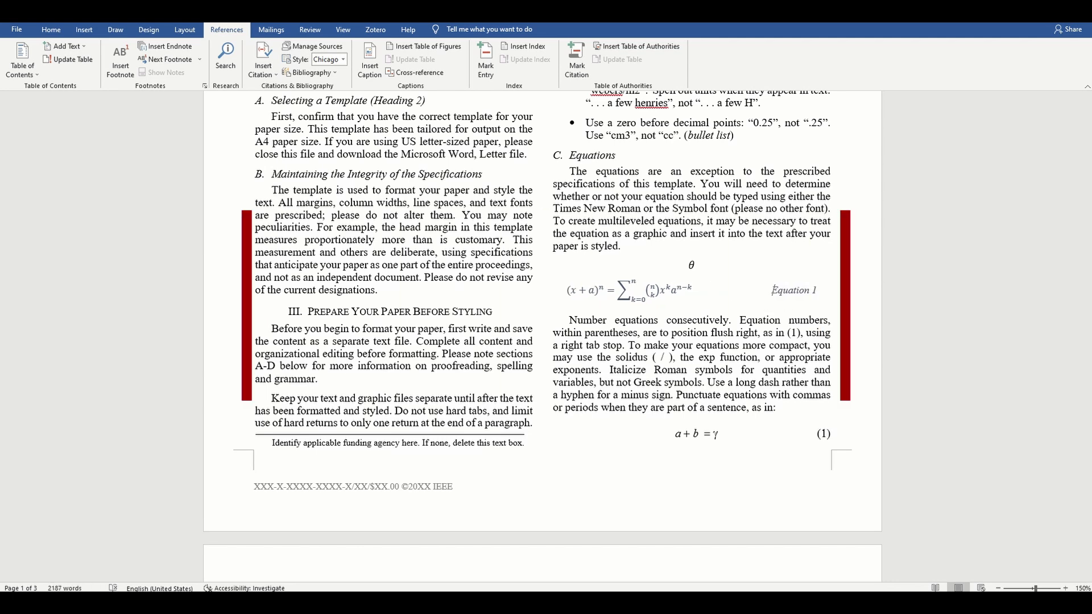
{"action": "left_click", "coordinate": [597, 280]}
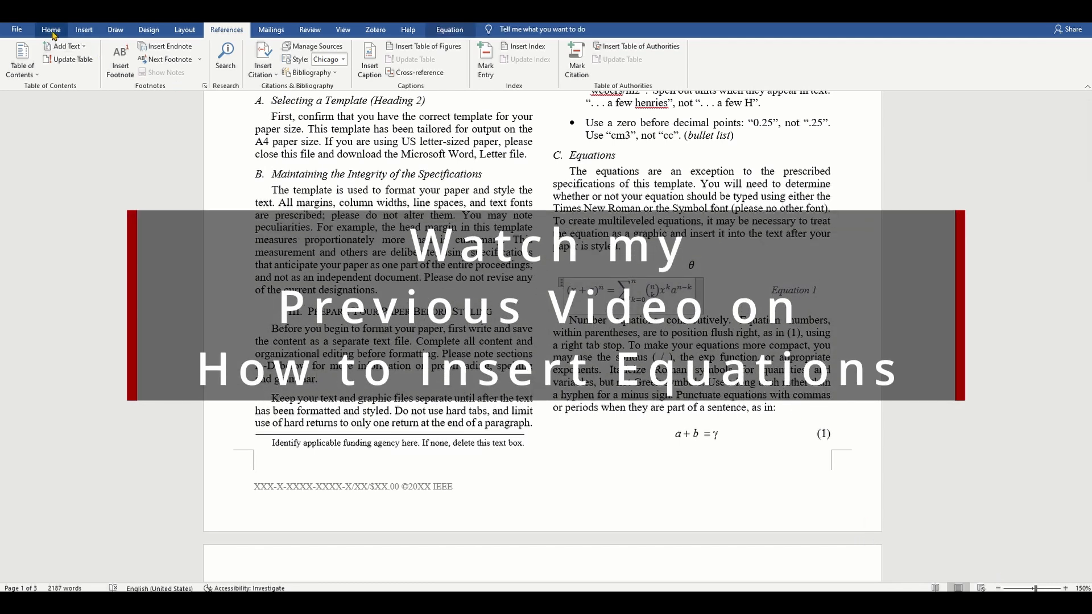
{"action": "left_click", "coordinate": [51, 30]}
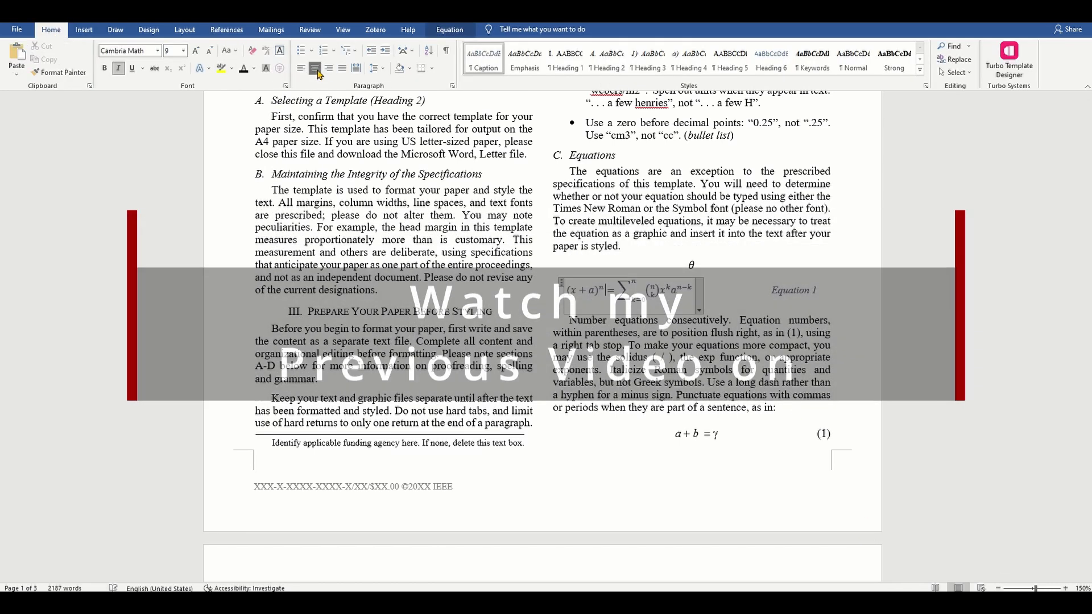
{"action": "left_click", "coordinate": [842, 296]}
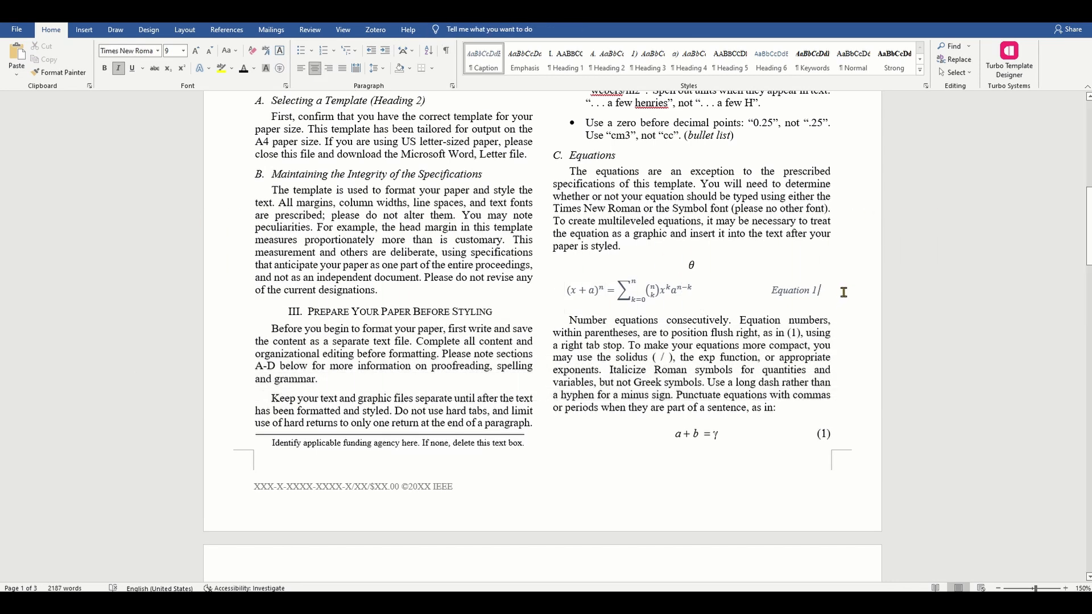
Step: Add a 1×3 table, copy the binomial equation into its middle cell, and widen that column
{"action": "key", "text": "Return"}
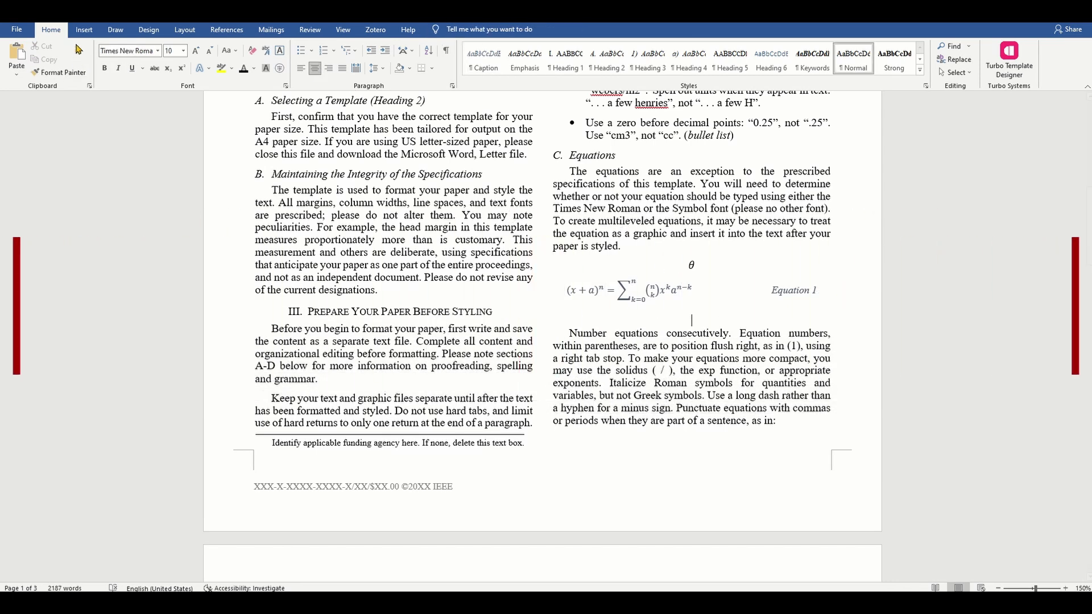
{"action": "left_click", "coordinate": [85, 30]}
{"action": "left_click", "coordinate": [96, 57]}
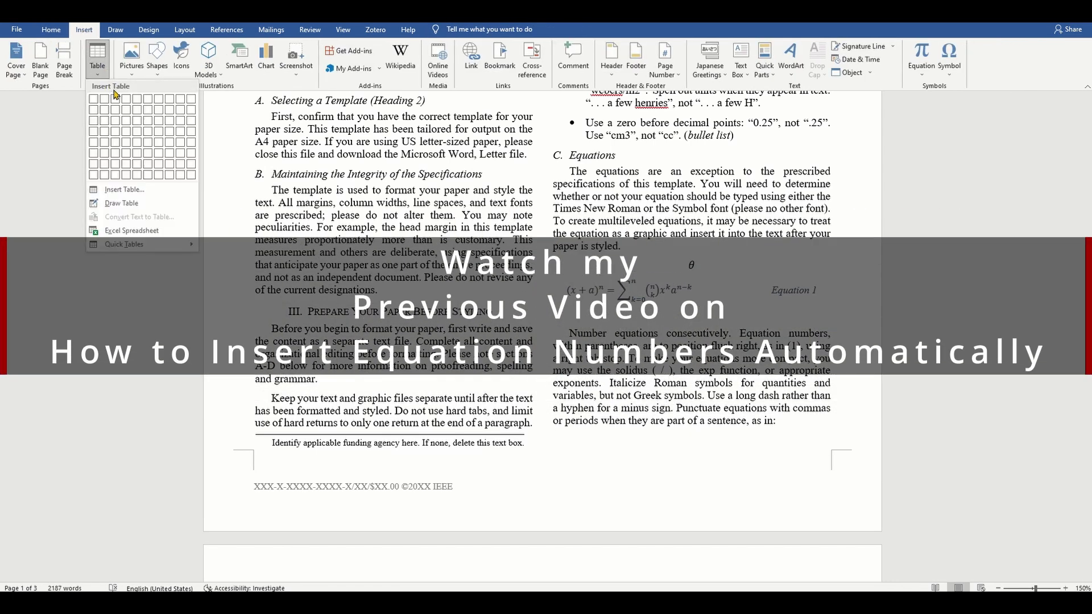
{"action": "left_click", "coordinate": [118, 101]}
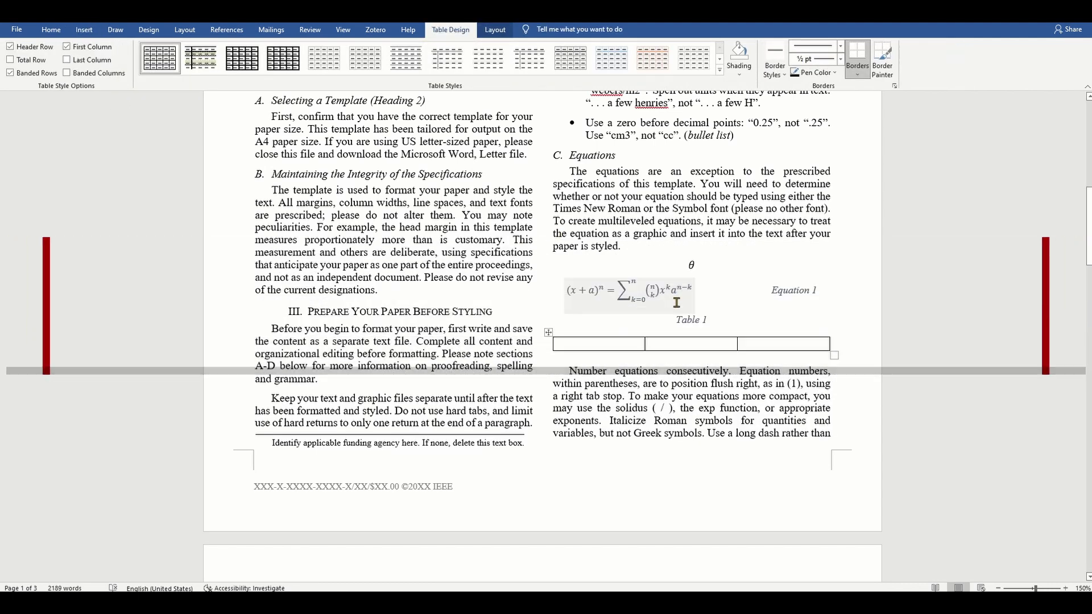
{"action": "left_click", "coordinate": [669, 299]}
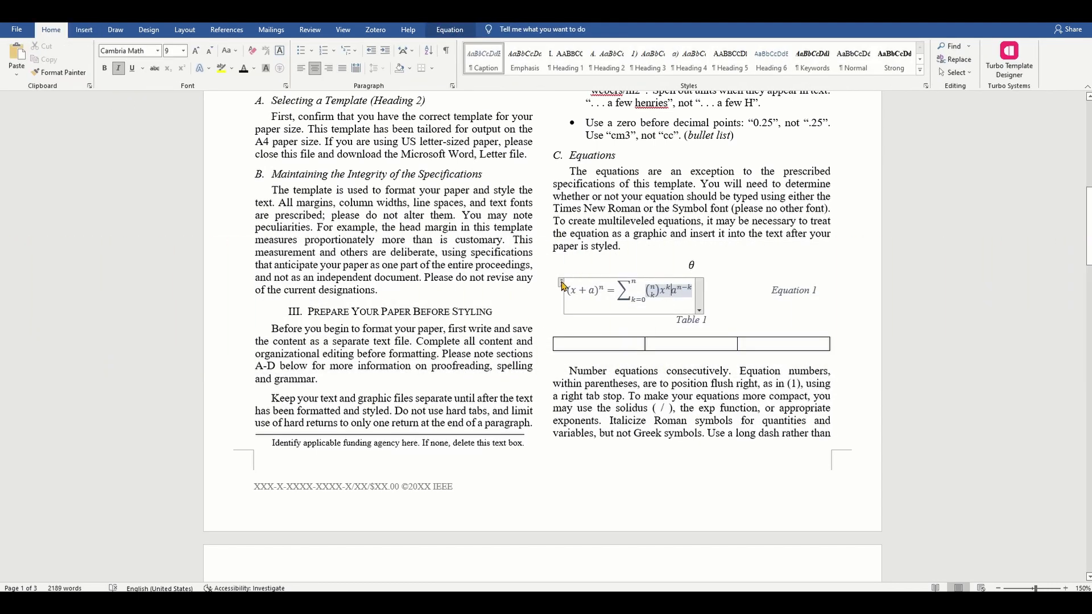
{"action": "left_click", "coordinate": [562, 286]}
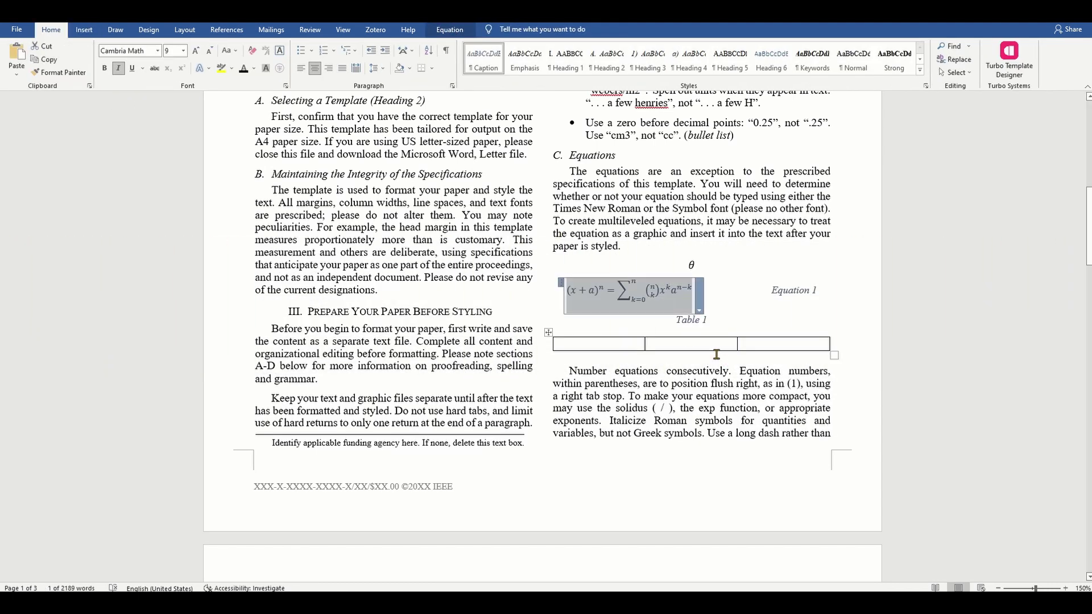
{"action": "left_click", "coordinate": [700, 344]}
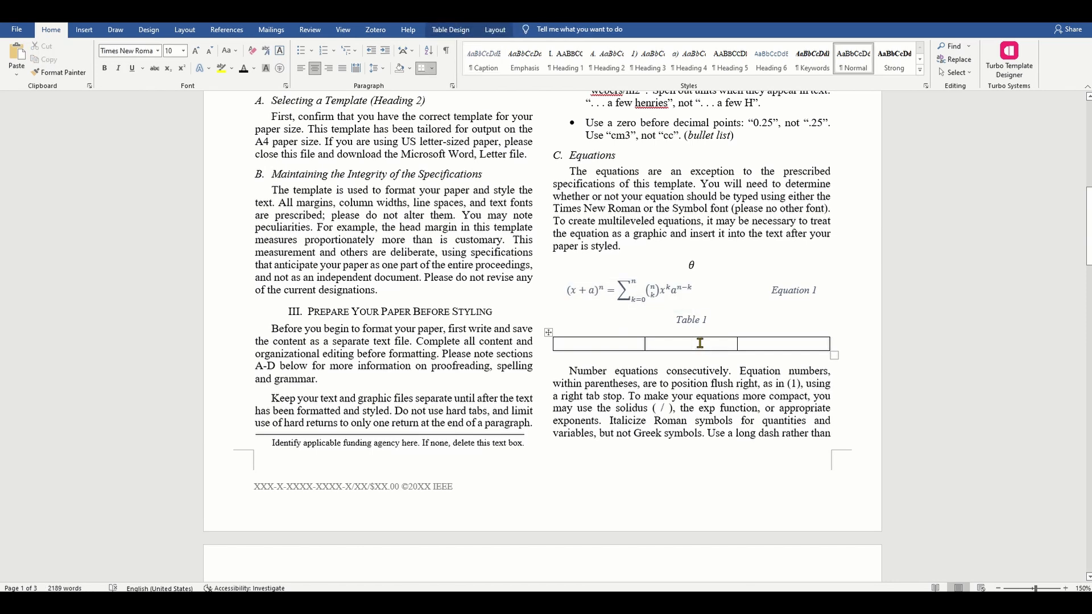
{"action": "key", "text": "ctrl+v"}
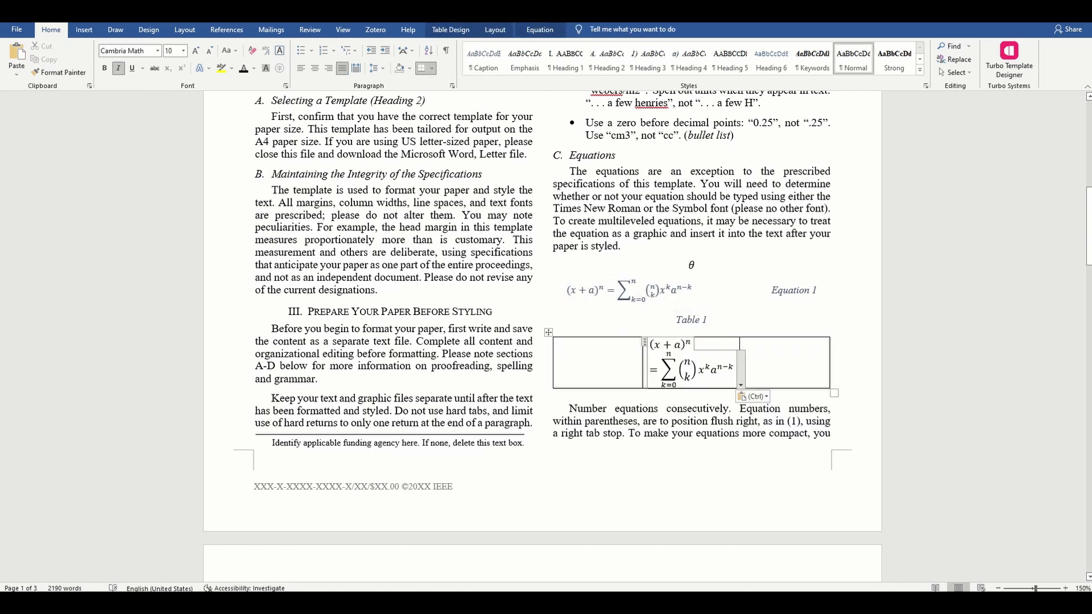
{"action": "left_click_drag", "start_coordinate": [642, 364], "coordinate": [596, 365]}
Step: Copy the Equation 1 caption into the right cell and right-align it
{"action": "left_click", "coordinate": [772, 290]}
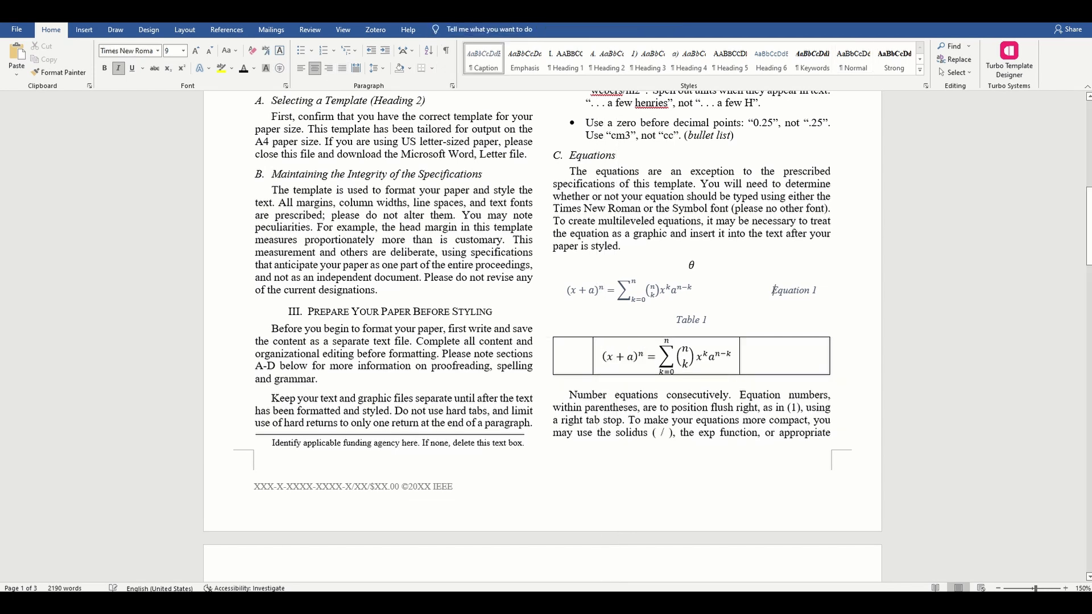
{"action": "left_click_drag", "start_coordinate": [773, 290], "coordinate": [816, 291]}
{"action": "key", "text": "ctrl+c"}
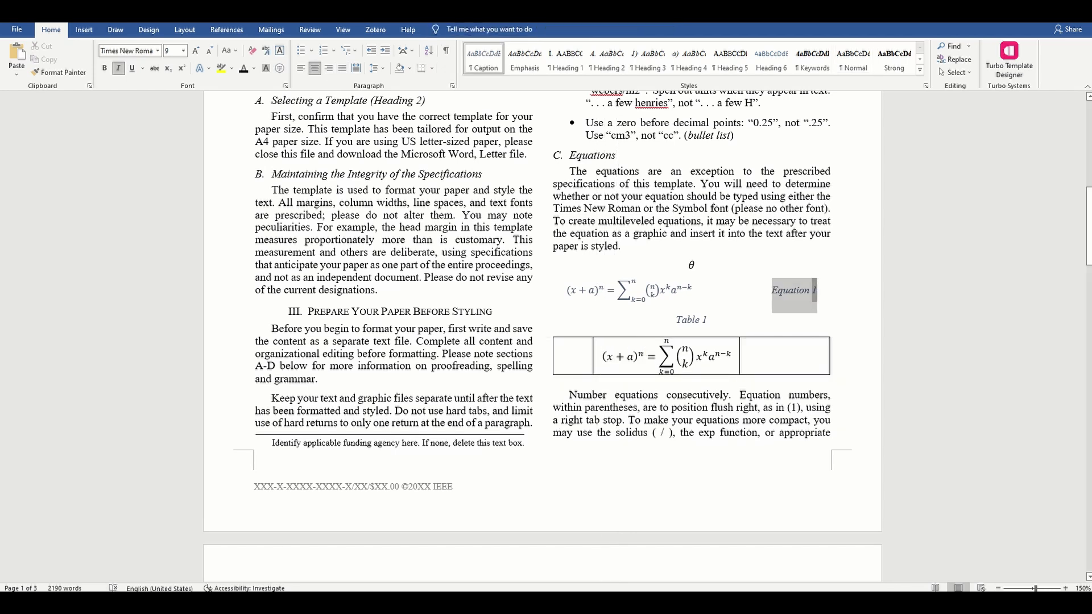
{"action": "left_click", "coordinate": [819, 360]}
{"action": "key", "text": "ctrl+v"}
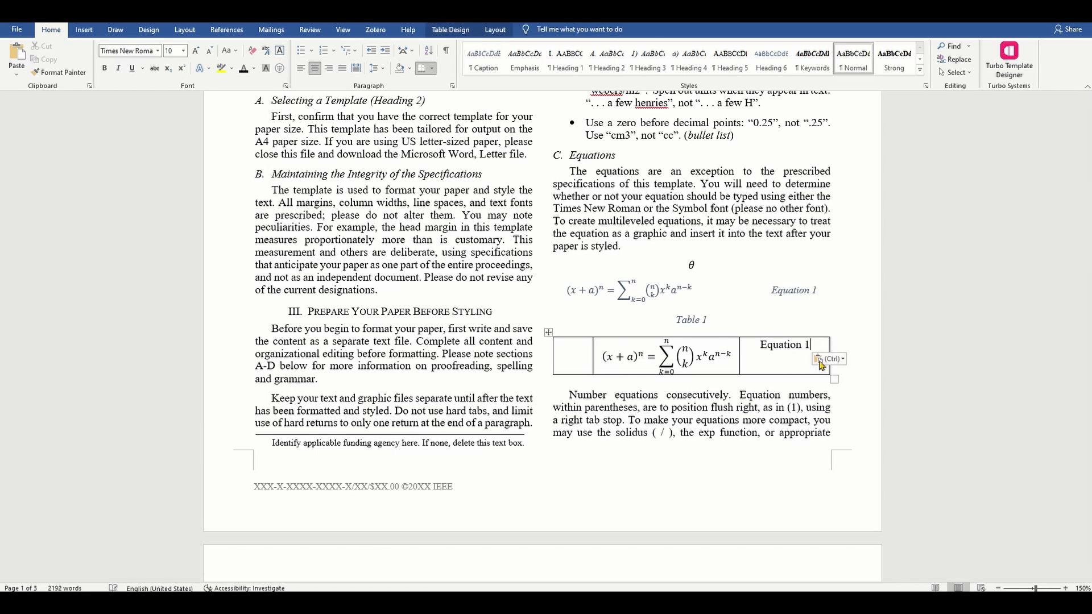
{"action": "right_click", "coordinate": [785, 349]}
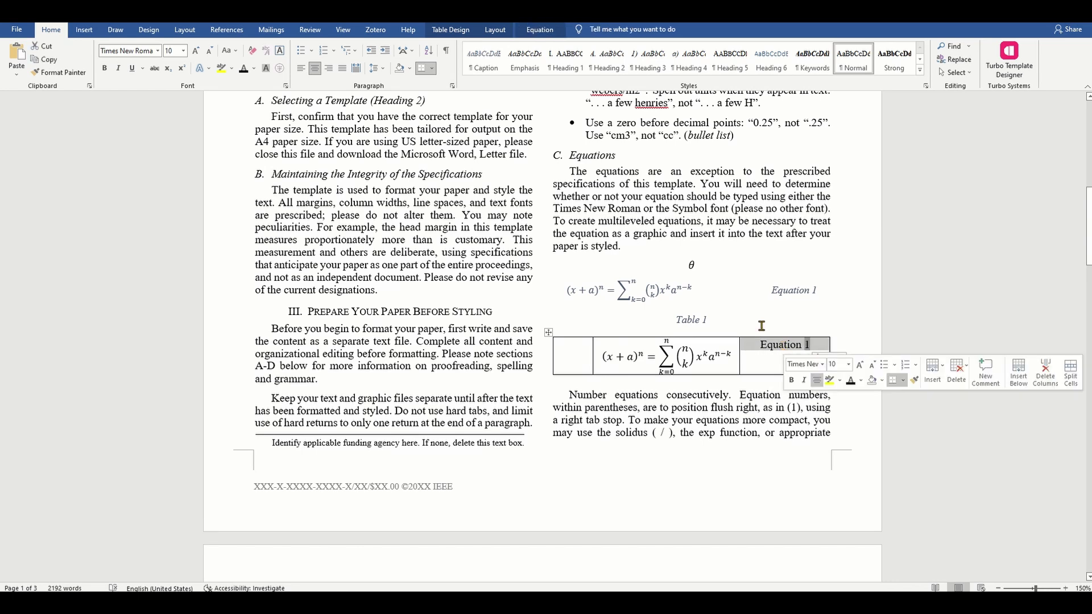
{"action": "left_click", "coordinate": [328, 69]}
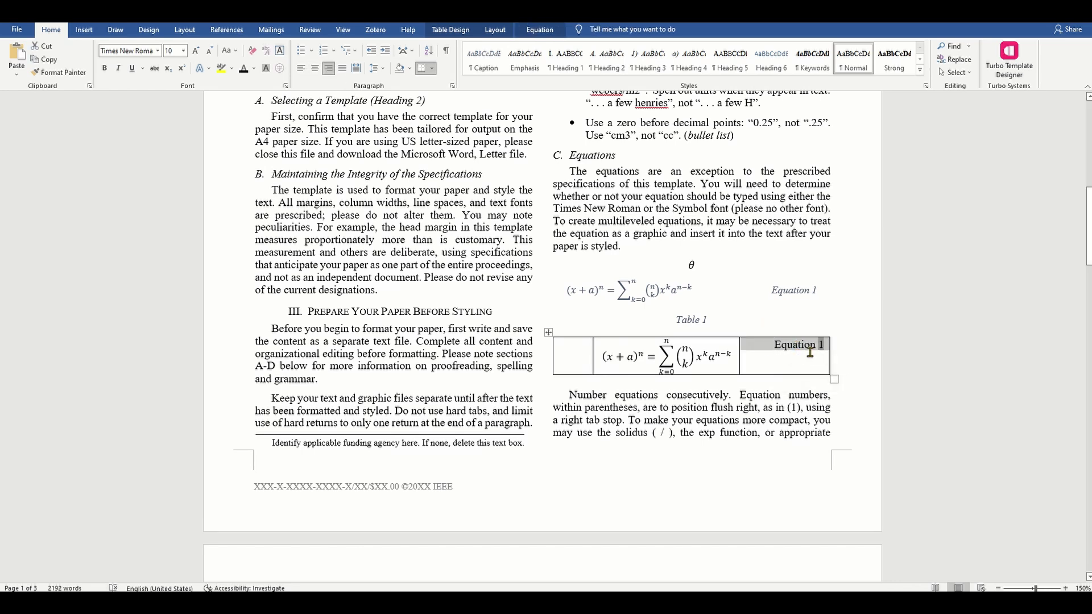
{"action": "left_click", "coordinate": [851, 323]}
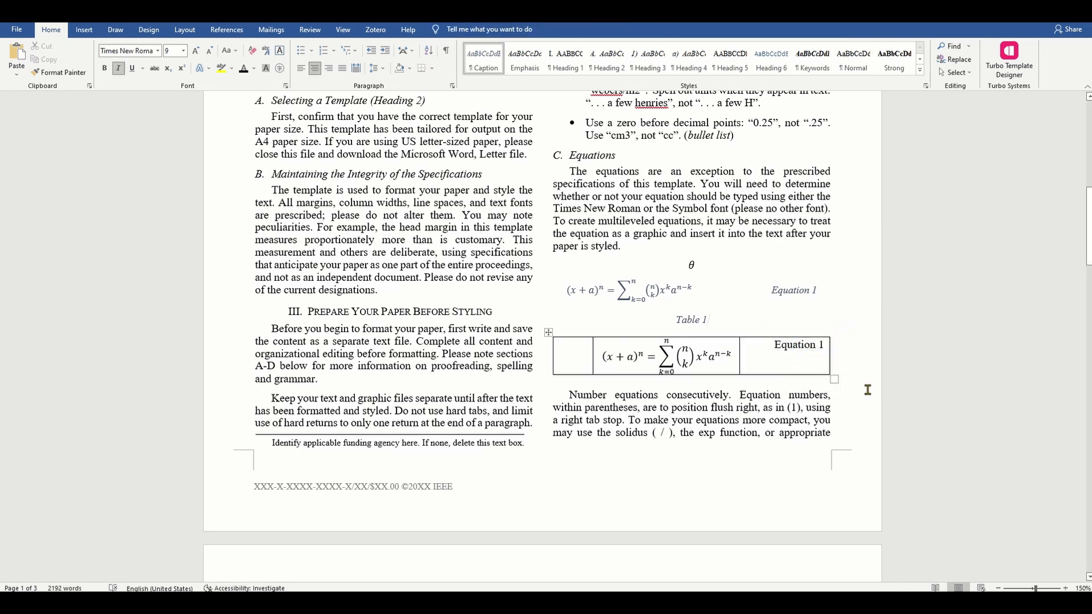
{"action": "scroll", "coordinate": [867, 390], "scroll_direction": "down", "scroll_amount": 1}
Step: Remove all borders from the equation table
{"action": "left_click", "coordinate": [572, 310]}
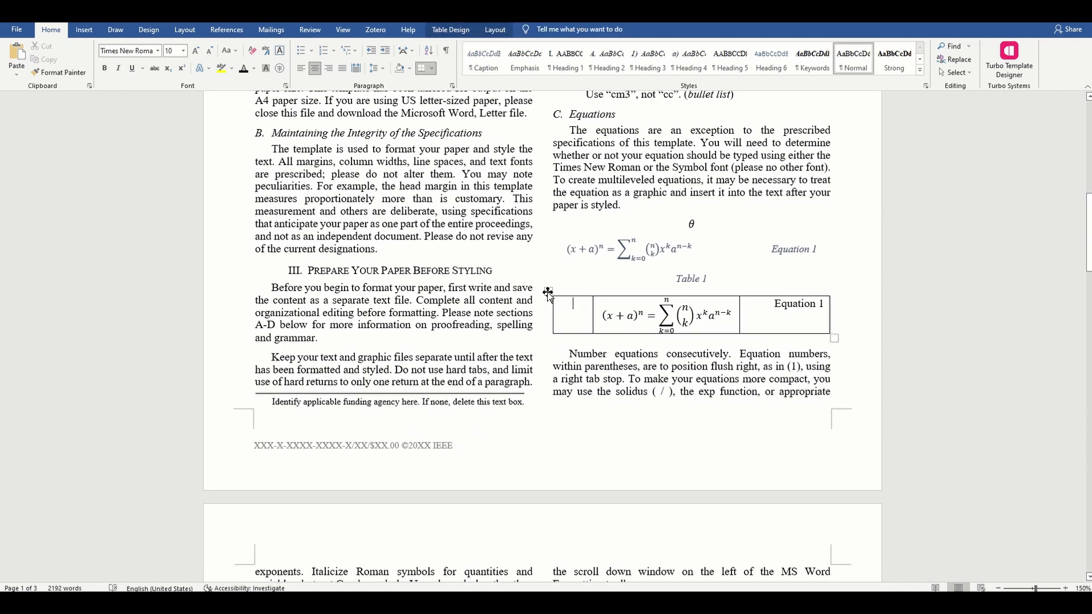
{"action": "left_click", "coordinate": [547, 294]}
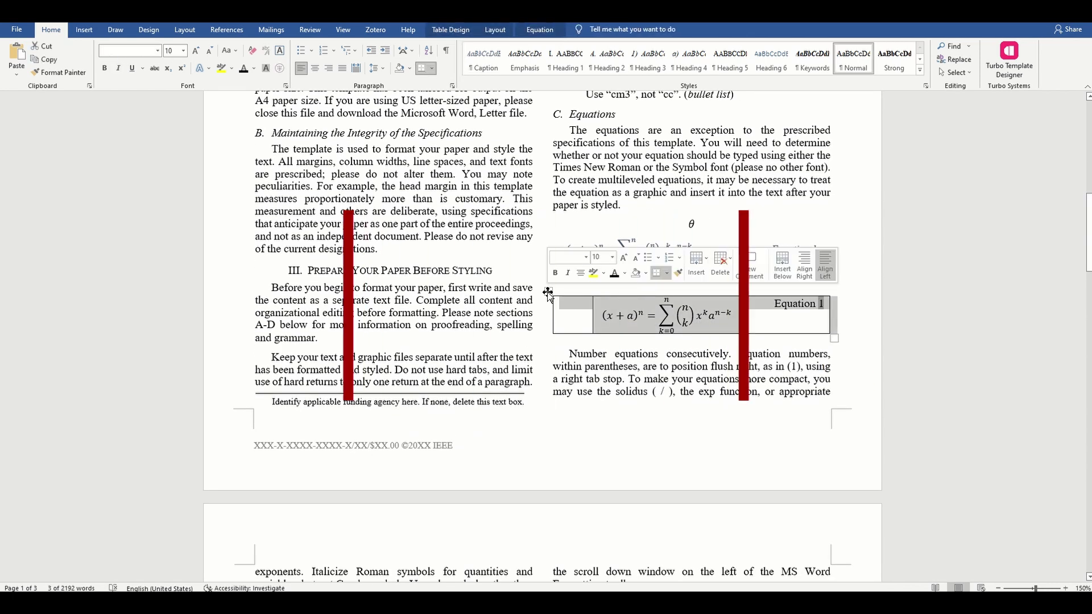
{"action": "left_click", "coordinate": [431, 68]}
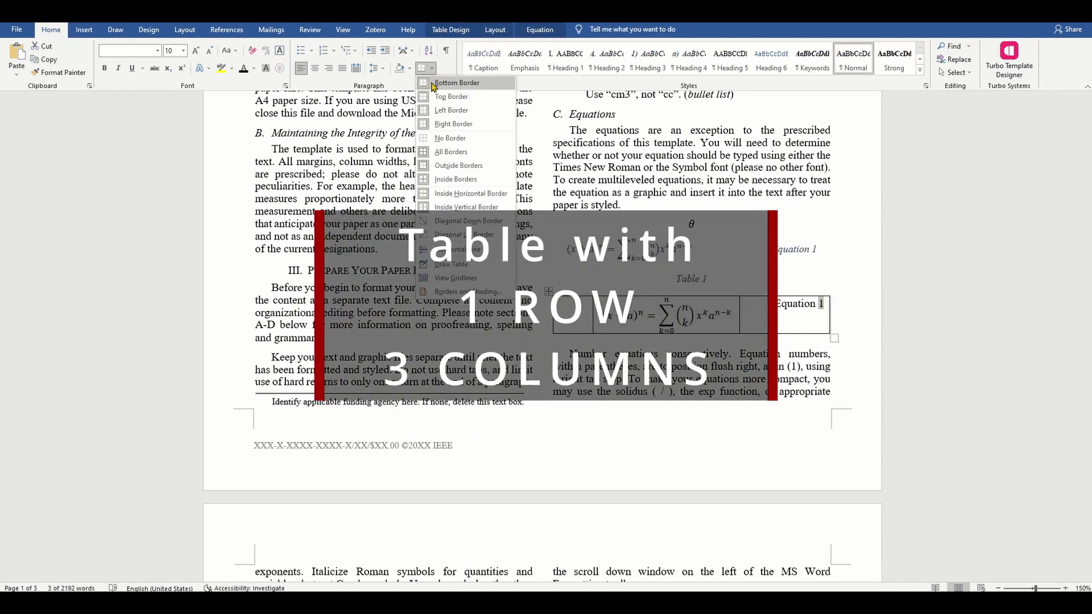
{"action": "left_click", "coordinate": [449, 138]}
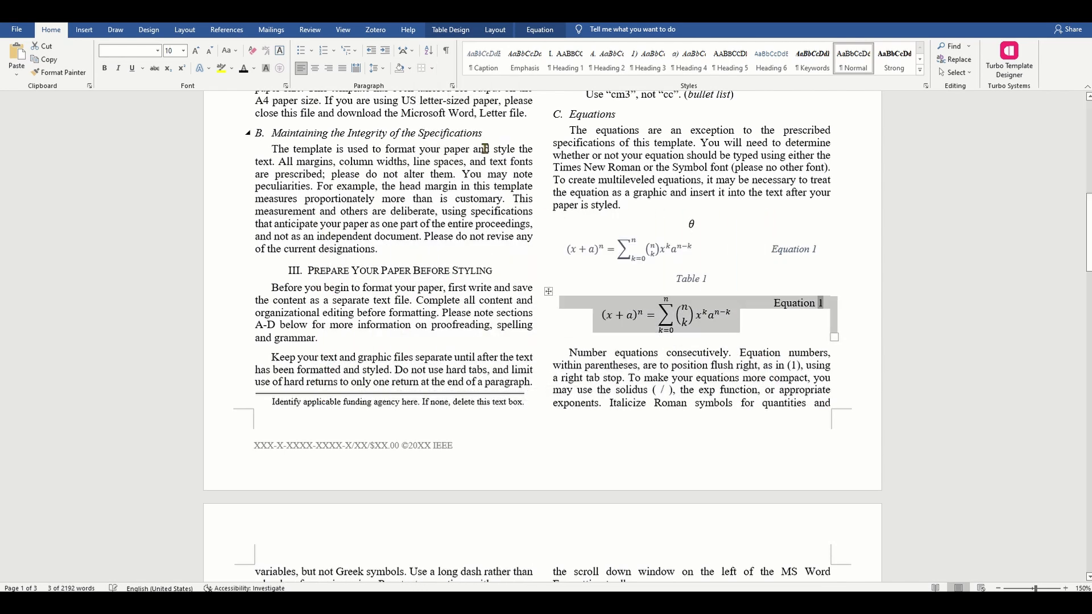
{"action": "left_click", "coordinate": [864, 325]}
Step: Drag the inner column border to widen the equation column
{"action": "left_click", "coordinate": [759, 310]}
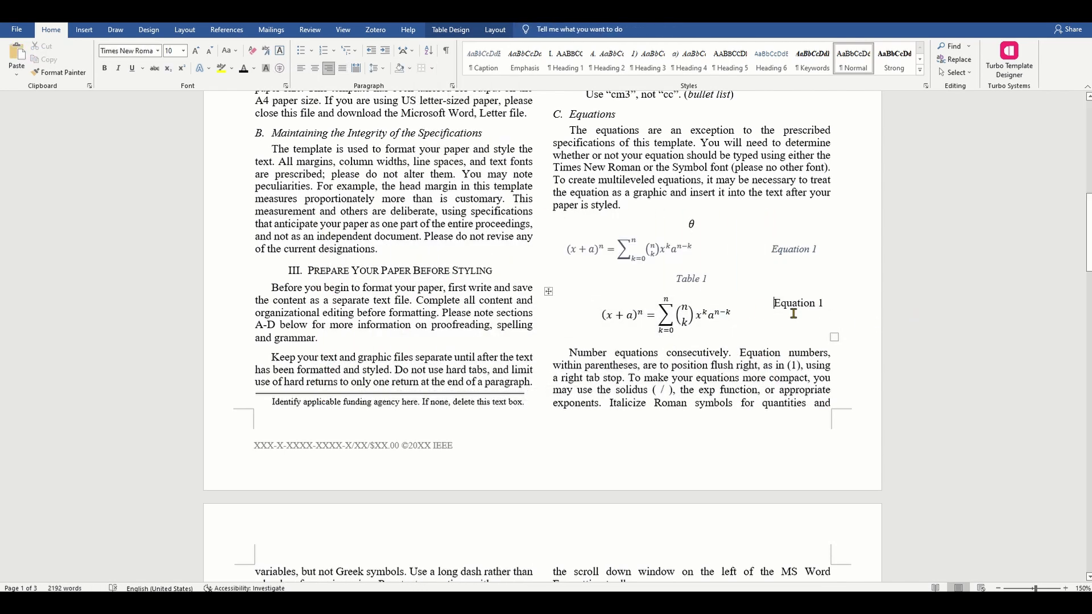
{"action": "left_click_drag", "start_coordinate": [759, 313], "coordinate": [742, 312]}
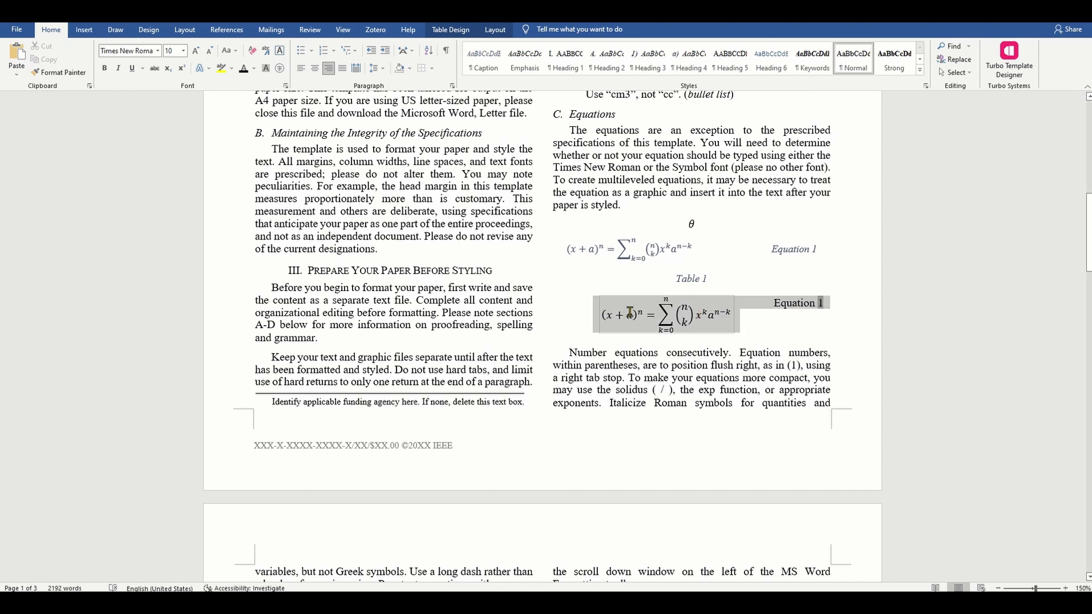
{"action": "left_click", "coordinate": [738, 312]}
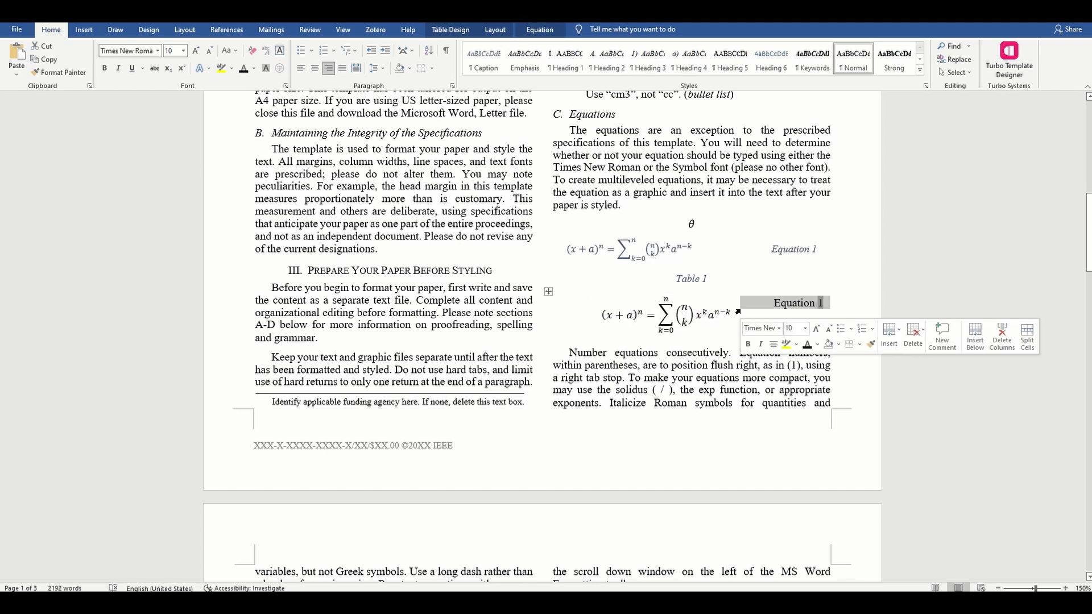
{"action": "left_click_drag", "start_coordinate": [738, 308], "coordinate": [764, 308]}
Step: Delete the word 'Equation' from the number cell and select the remaining 1
{"action": "left_click", "coordinate": [782, 277]}
{"action": "scroll", "coordinate": [824, 307], "scroll_direction": "down", "scroll_amount": 5}
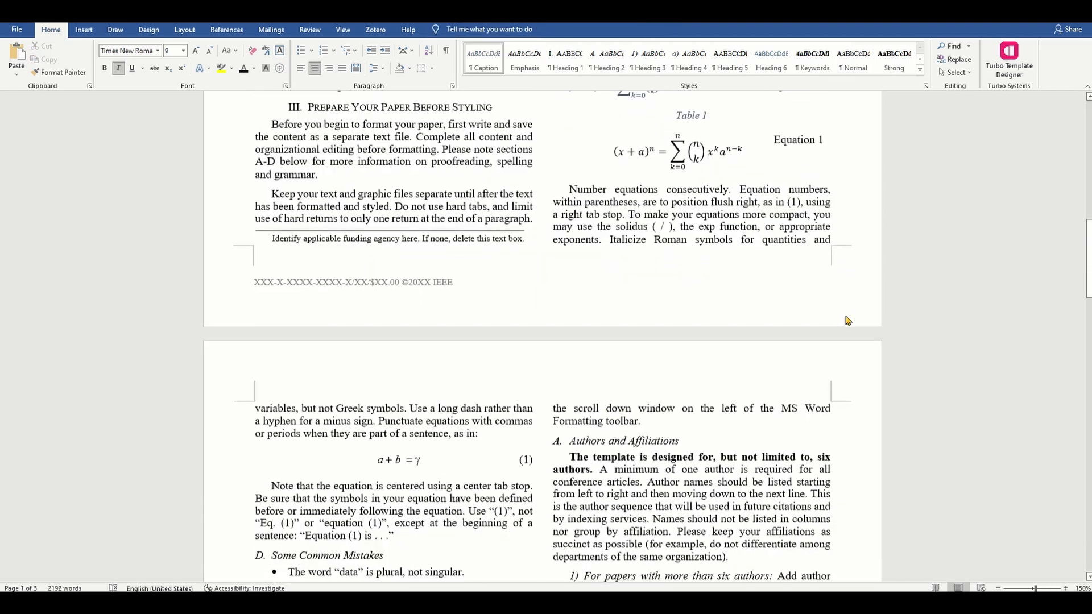
{"action": "double_click", "coordinate": [796, 140]}
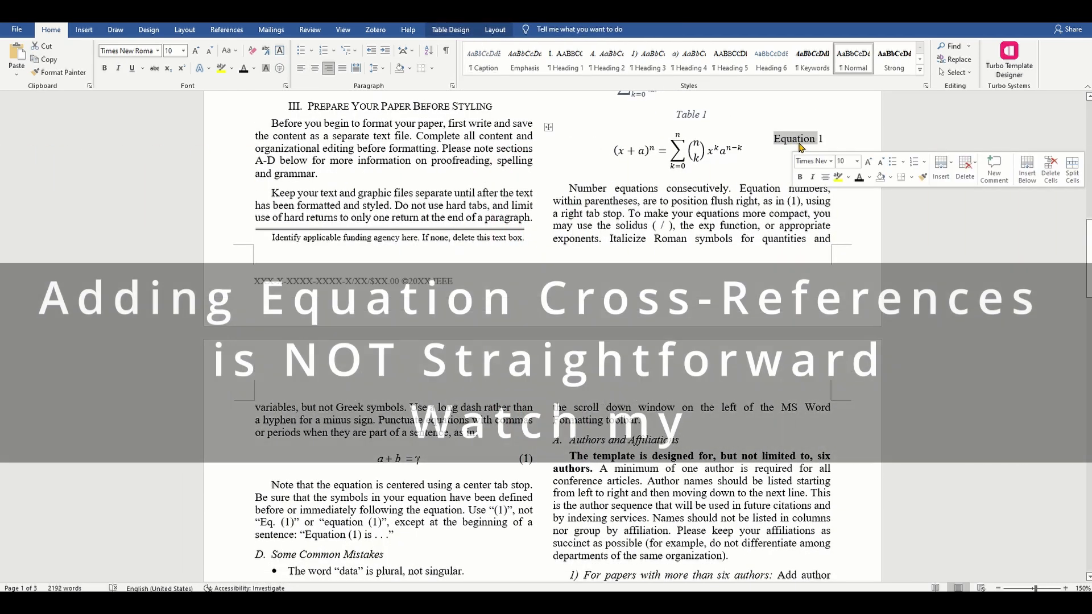
{"action": "key", "text": "Delete"}
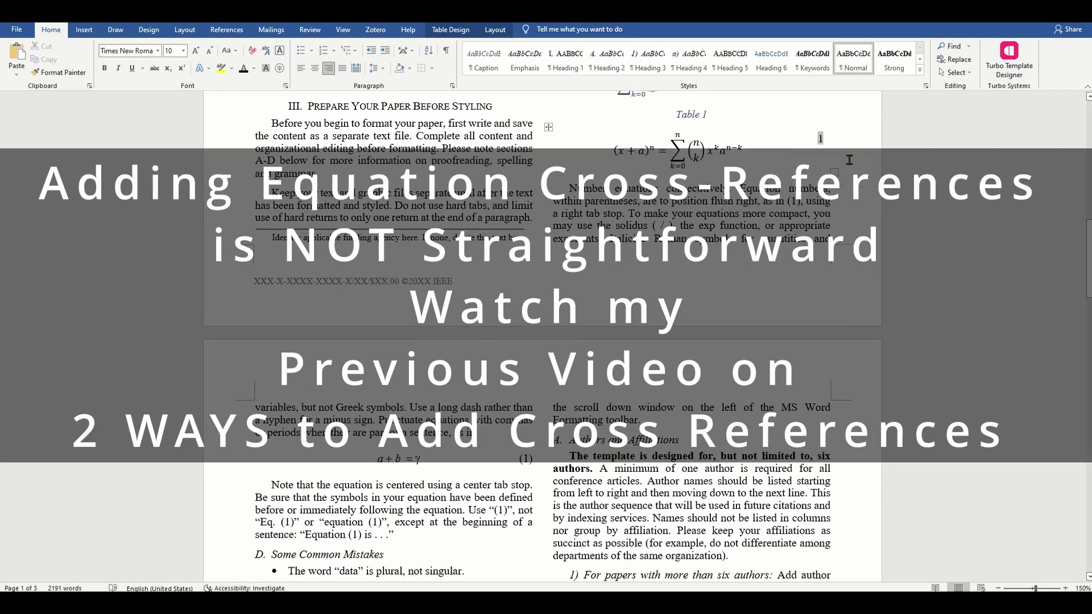
{"action": "key", "text": "Left"}
{"action": "key", "text": "Left"}
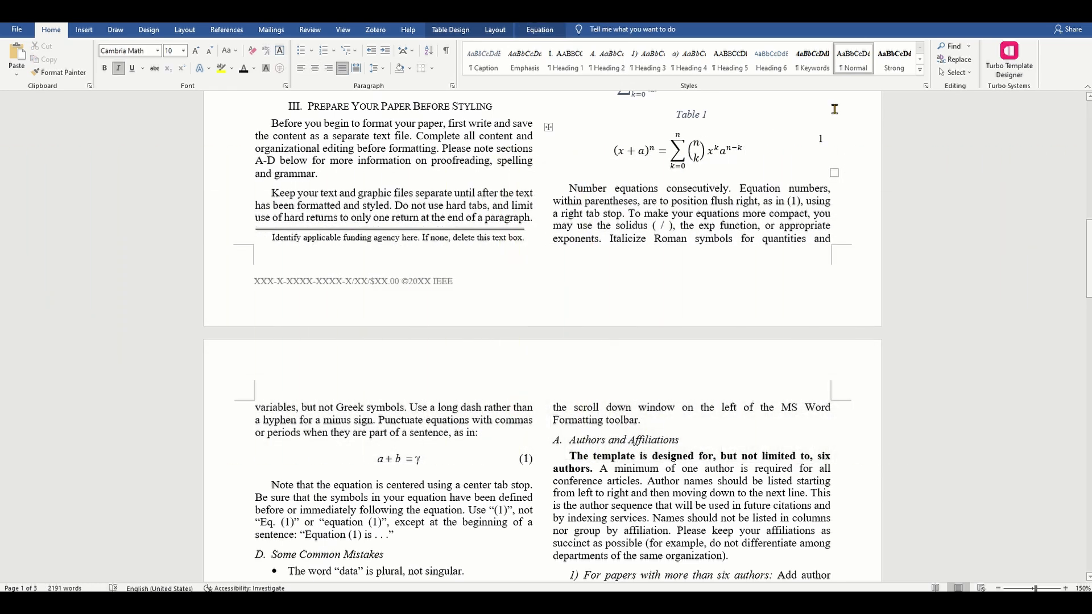
{"action": "left_click", "coordinate": [820, 139]}
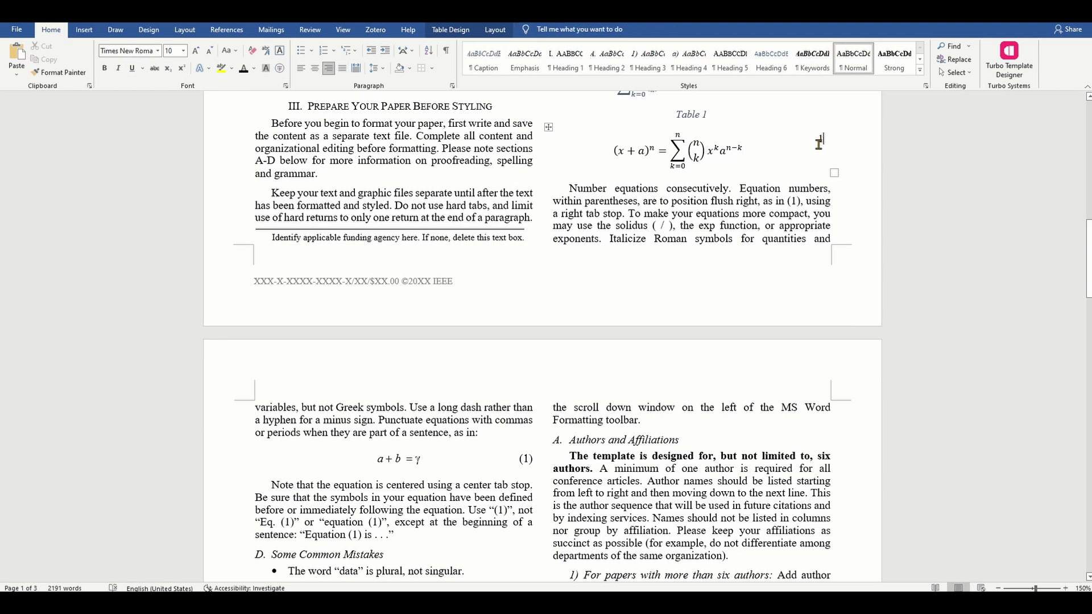
{"action": "double_click", "coordinate": [819, 141]}
Step: Insert a caption with a newly created '(1)' label beside the equation
{"action": "left_click", "coordinate": [227, 30]}
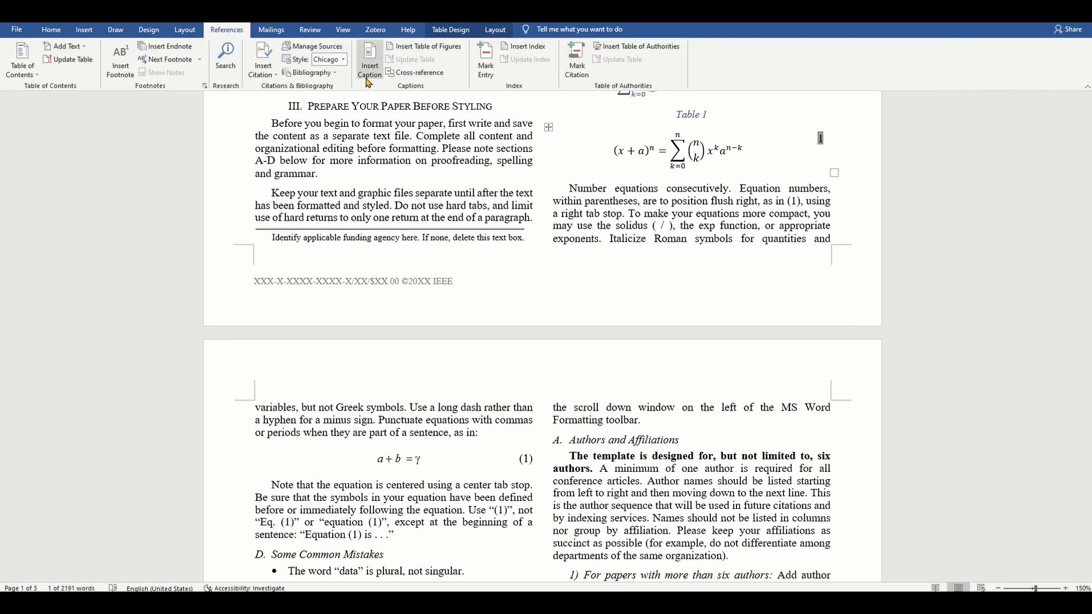
{"action": "left_click", "coordinate": [368, 82]}
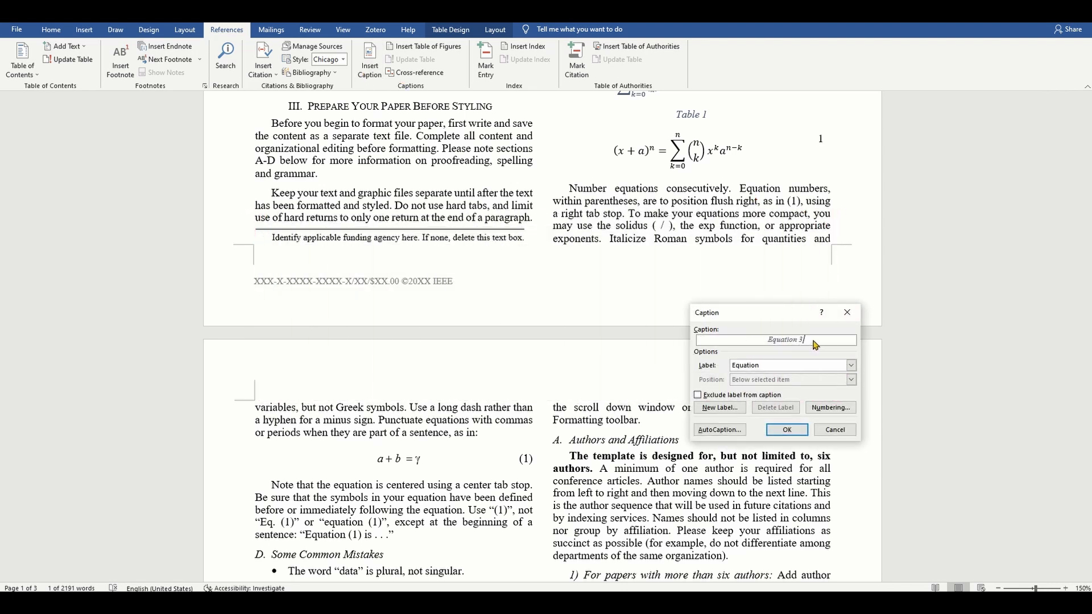
{"action": "left_click", "coordinate": [719, 407]}
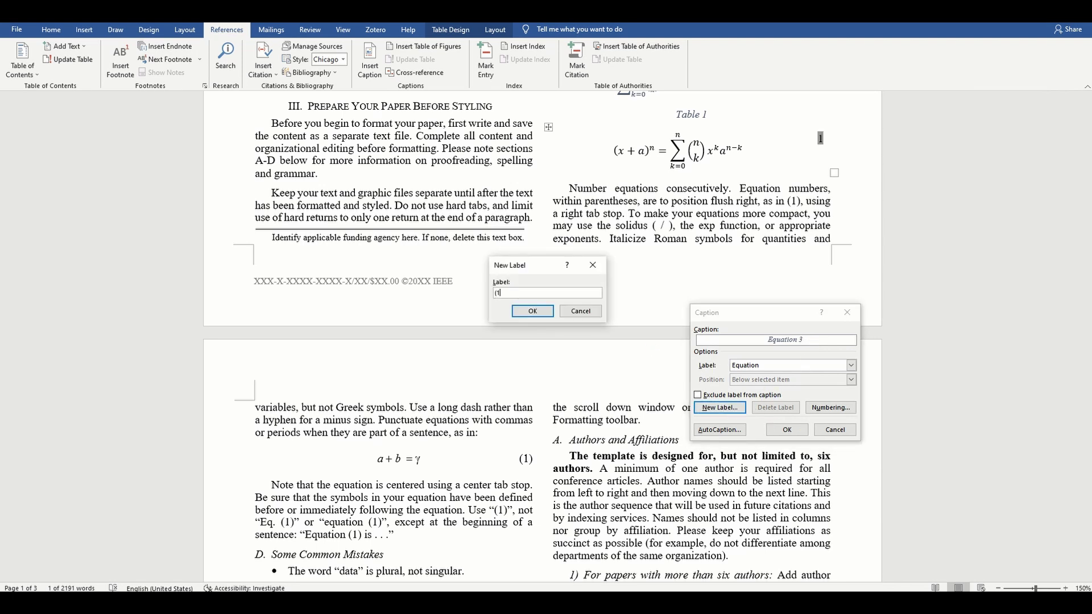
{"action": "left_click", "coordinate": [532, 311]}
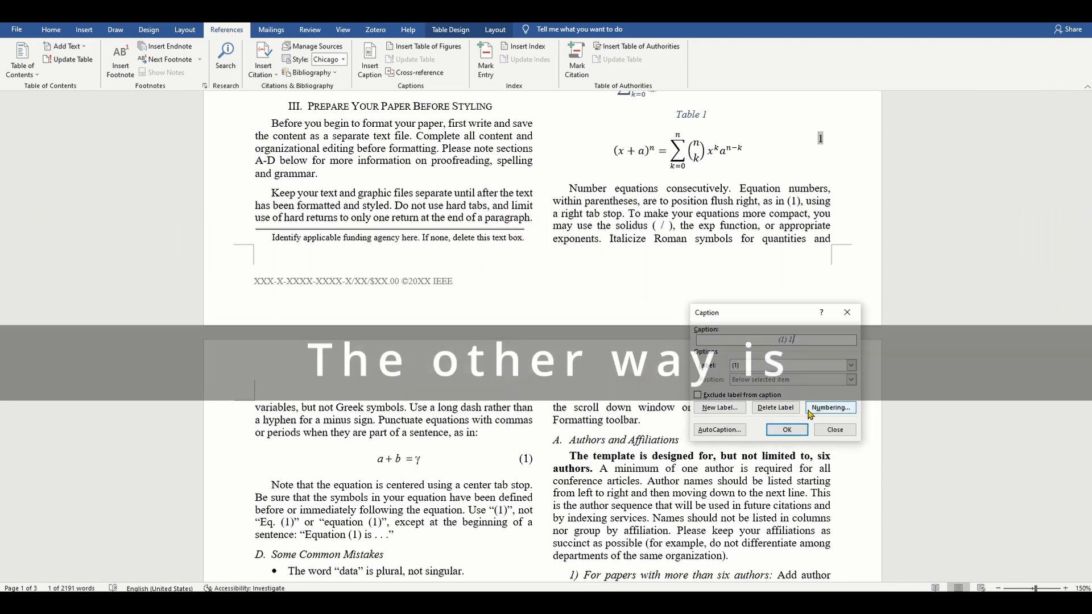
{"action": "left_click", "coordinate": [786, 430]}
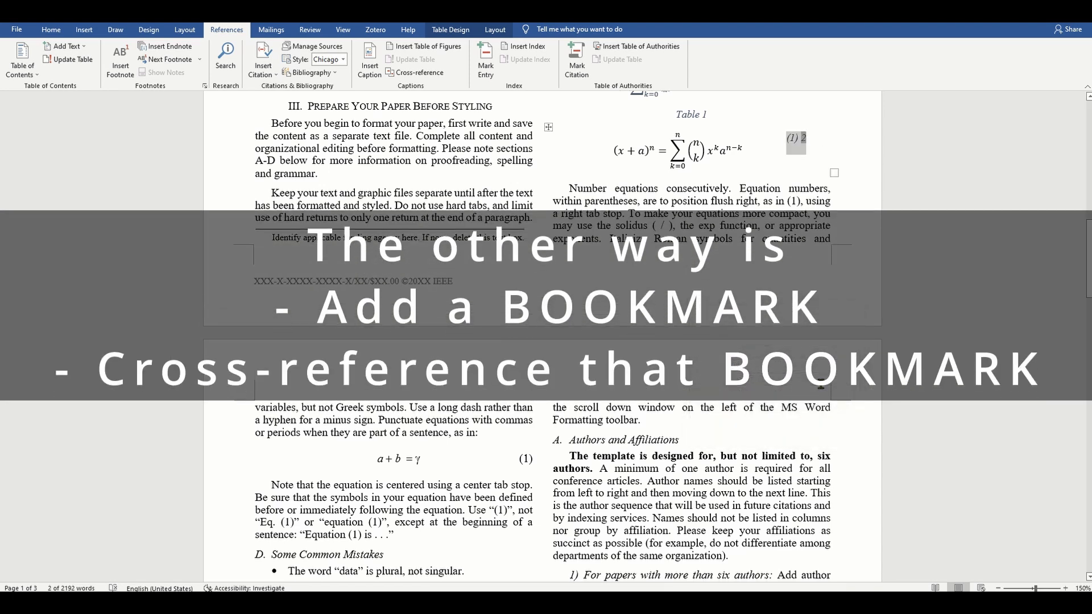
{"action": "left_click", "coordinate": [829, 149]}
Step: Switch the citation style to IEEE and insert a [1] citation for My first book
{"action": "key", "text": "shift+Left"}
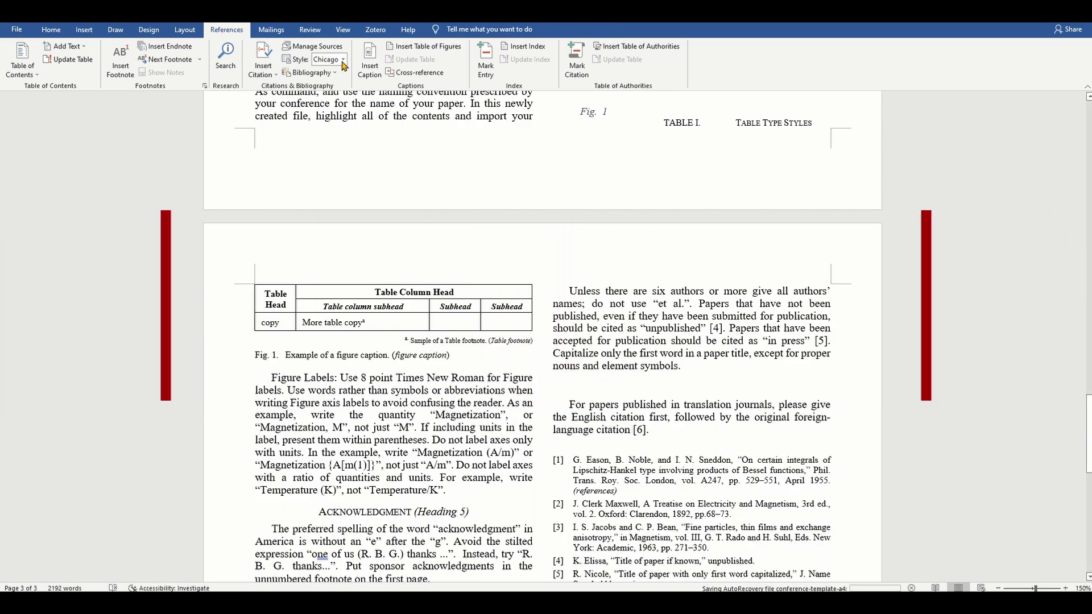
{"action": "left_click", "coordinate": [343, 60]}
{"action": "left_click", "coordinate": [342, 60]}
{"action": "left_click", "coordinate": [343, 61]}
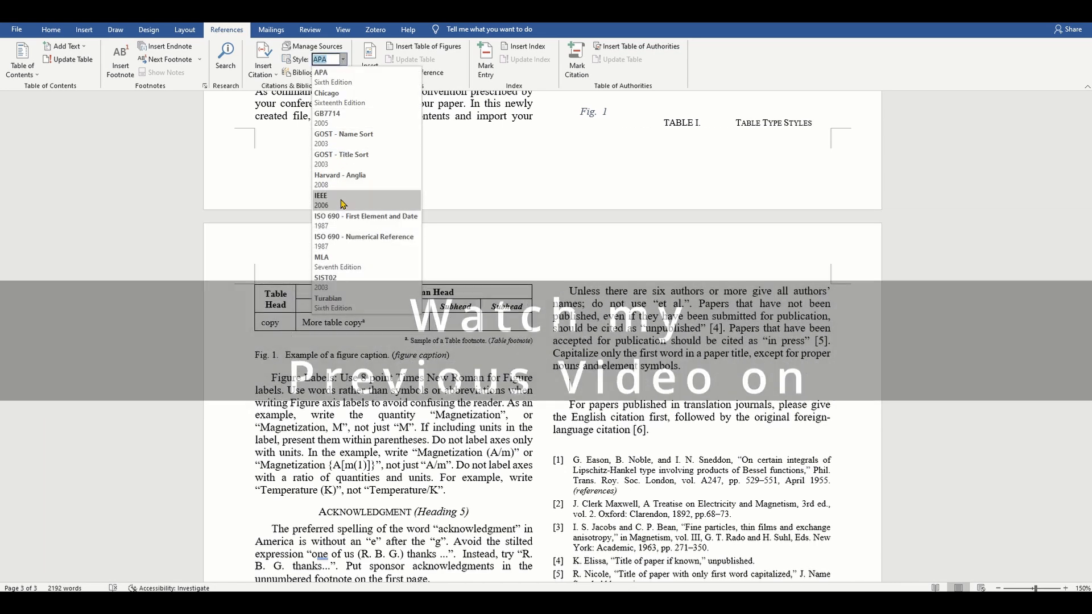
{"action": "left_click", "coordinate": [343, 200]}
{"action": "left_click", "coordinate": [264, 60]}
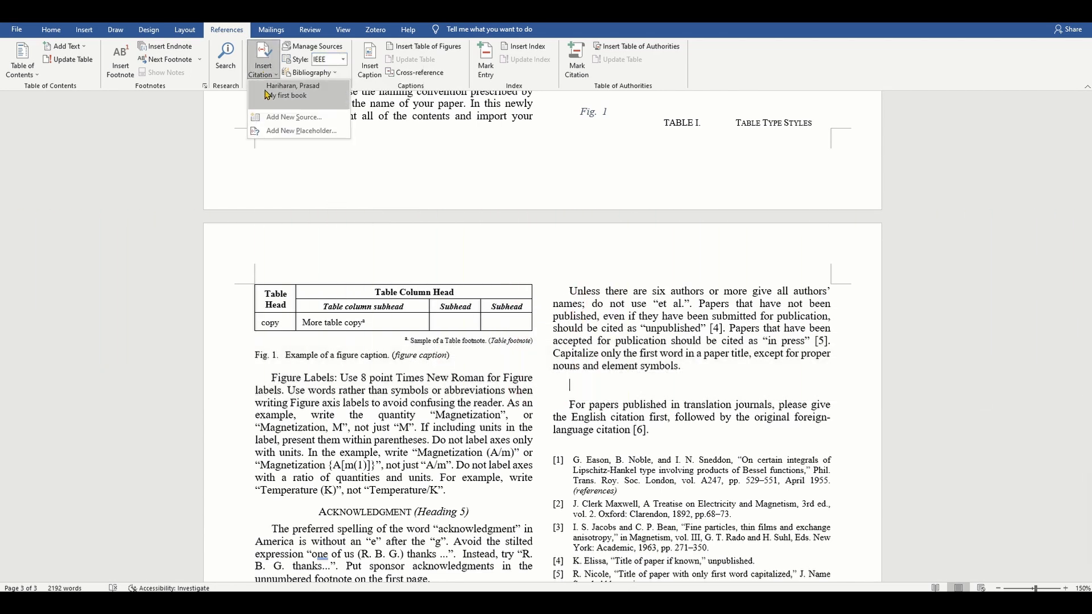
{"action": "left_click", "coordinate": [267, 94]}
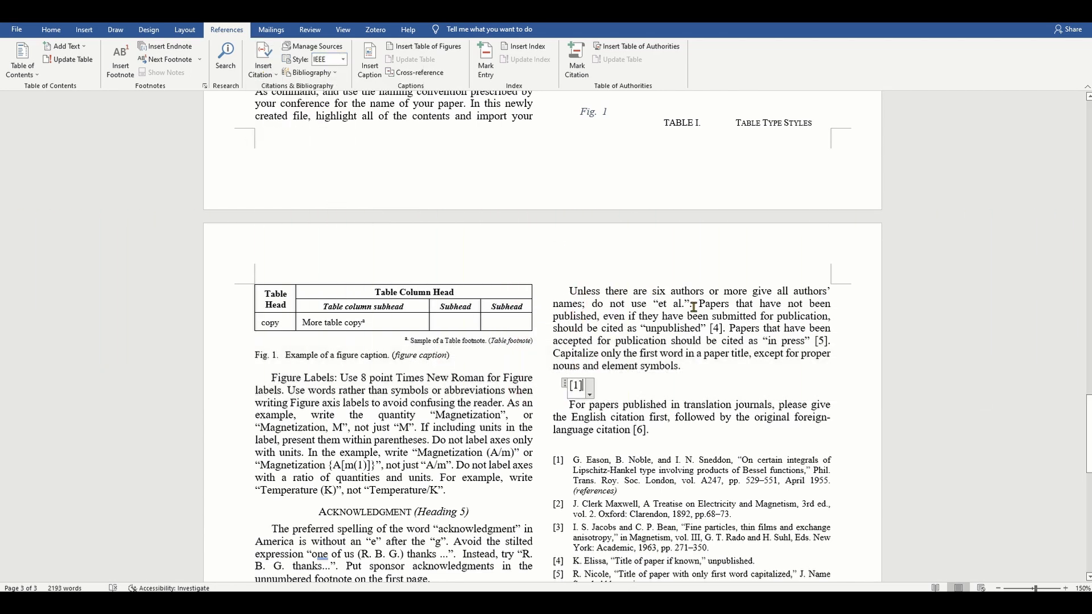
Step: Write 'Here is a reference to my first book, [1].' with the citation joined onto the sentence
{"action": "left_click", "coordinate": [686, 394]}
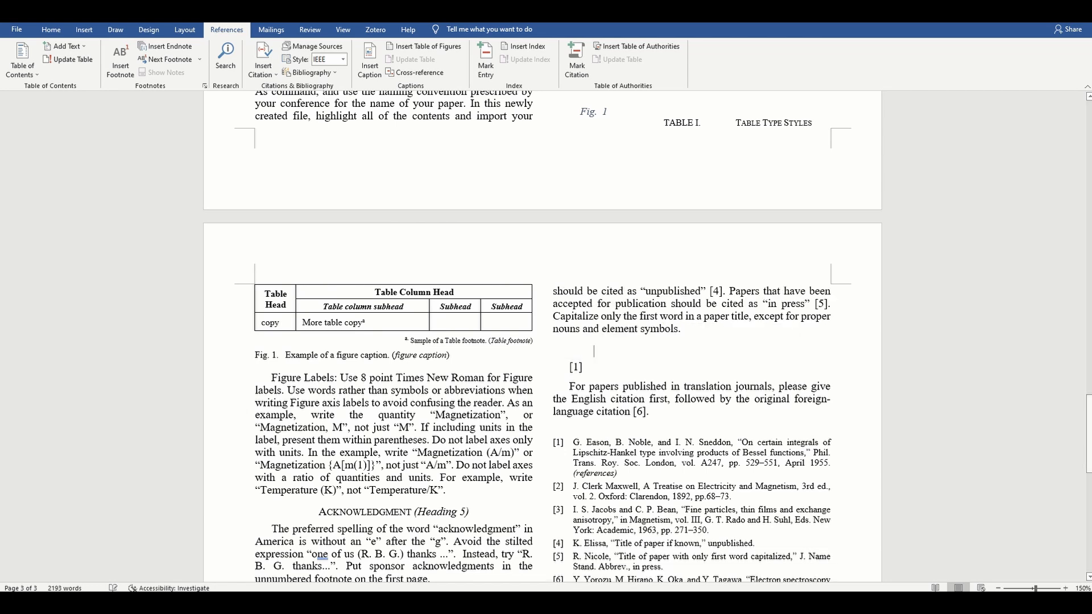
{"action": "type", "text": "Here is a reference"}
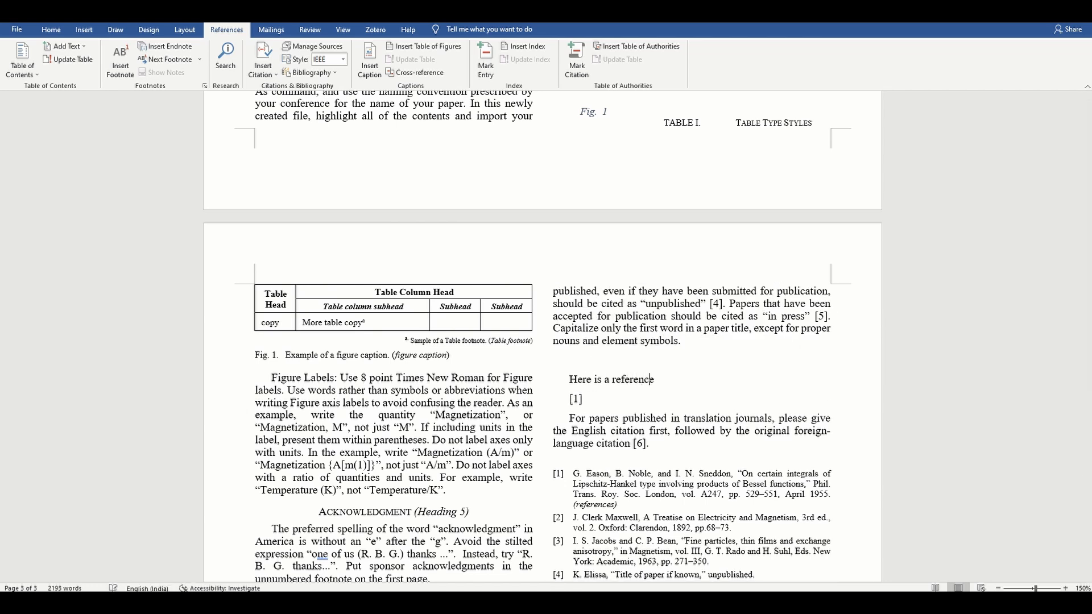
{"action": "type", "text": " to my first, t"}
{"action": "key", "text": "BackSpace"}
{"action": "type", "text": "book,"}
{"action": "left_click", "coordinate": [578, 398]}
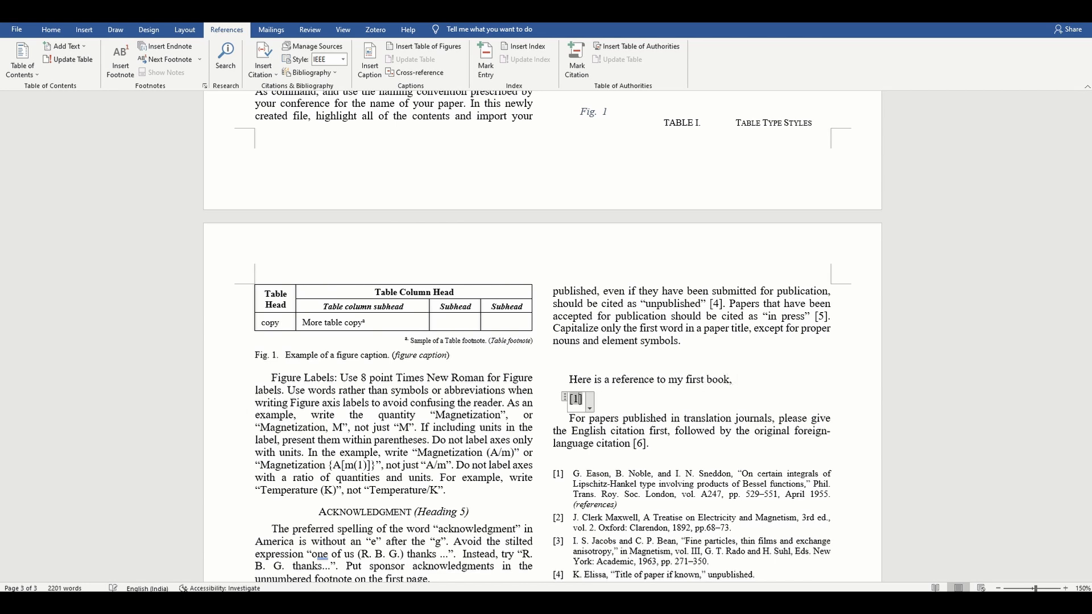
{"action": "left_click", "coordinate": [735, 379]}
{"action": "key", "text": "Delete"}
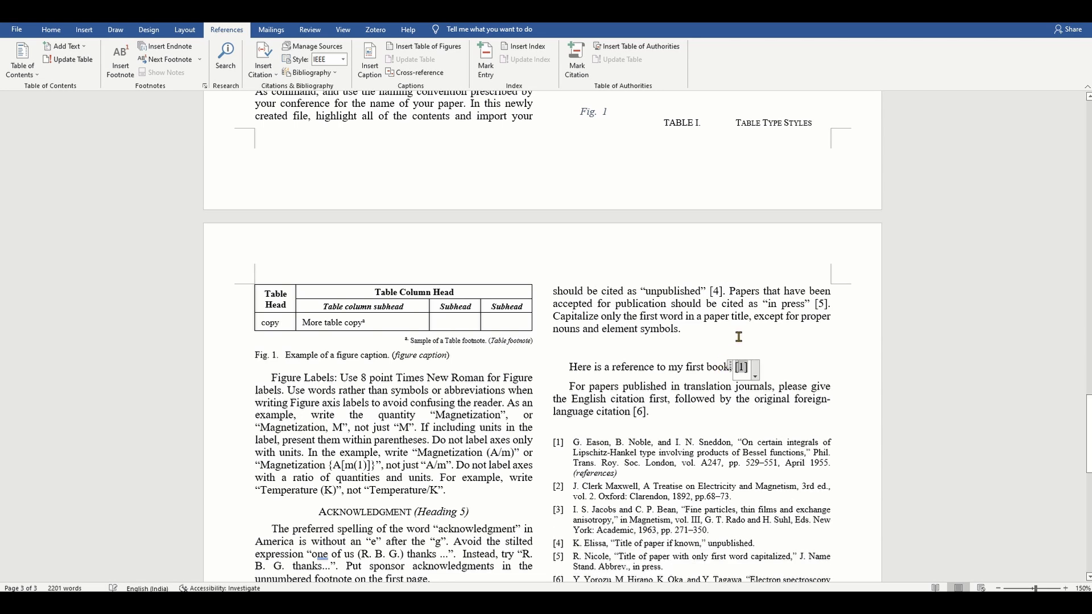
{"action": "left_click", "coordinate": [786, 371]}
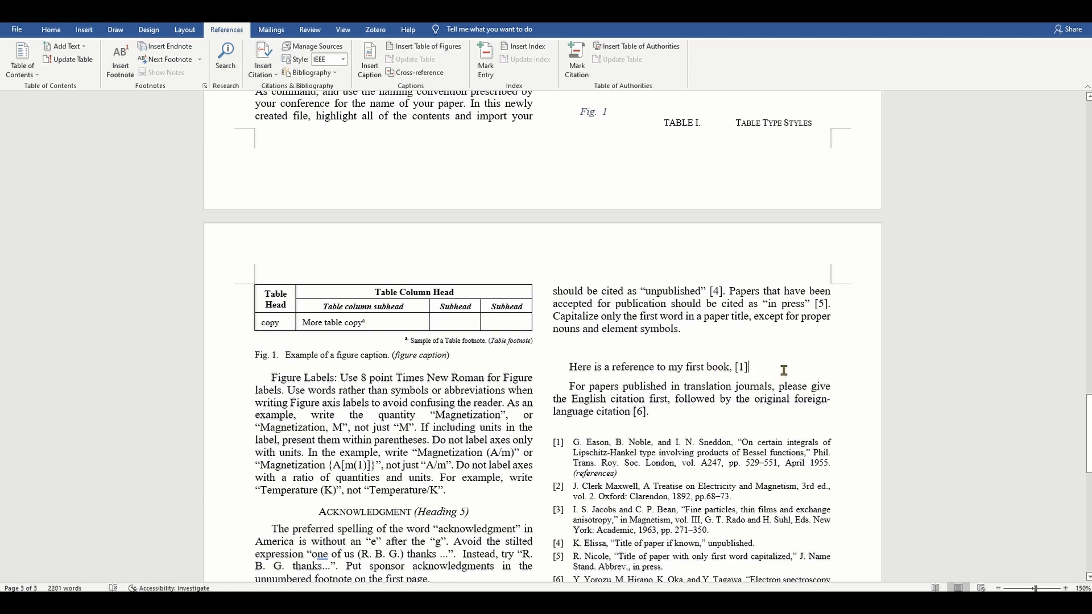
{"action": "type", "text": "."}
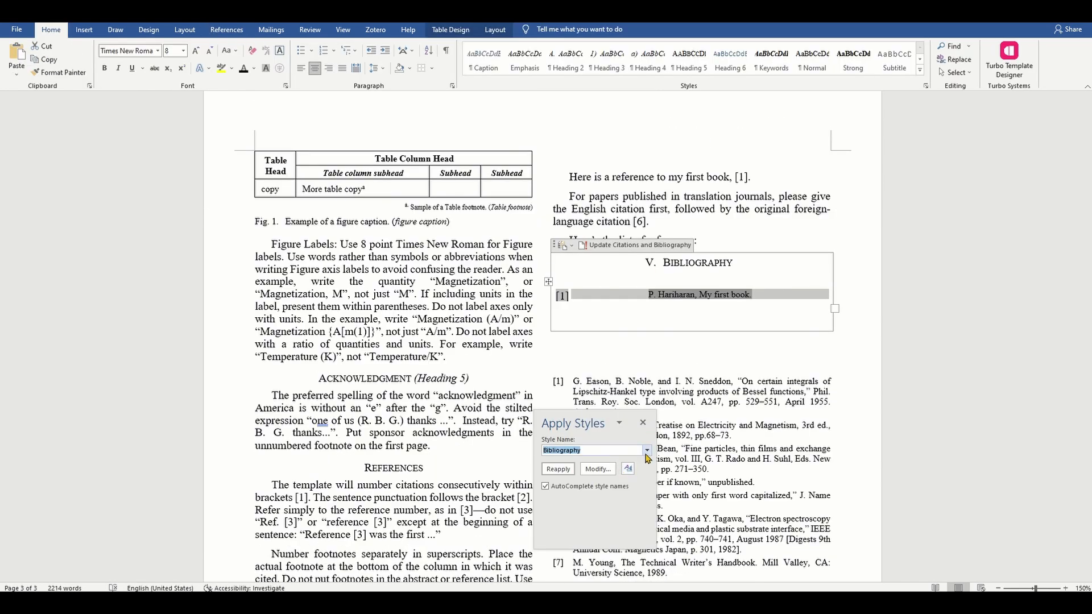
Step: Apply the 'references' style to the My first book bibliography entry
{"action": "left_click", "coordinate": [646, 449]}
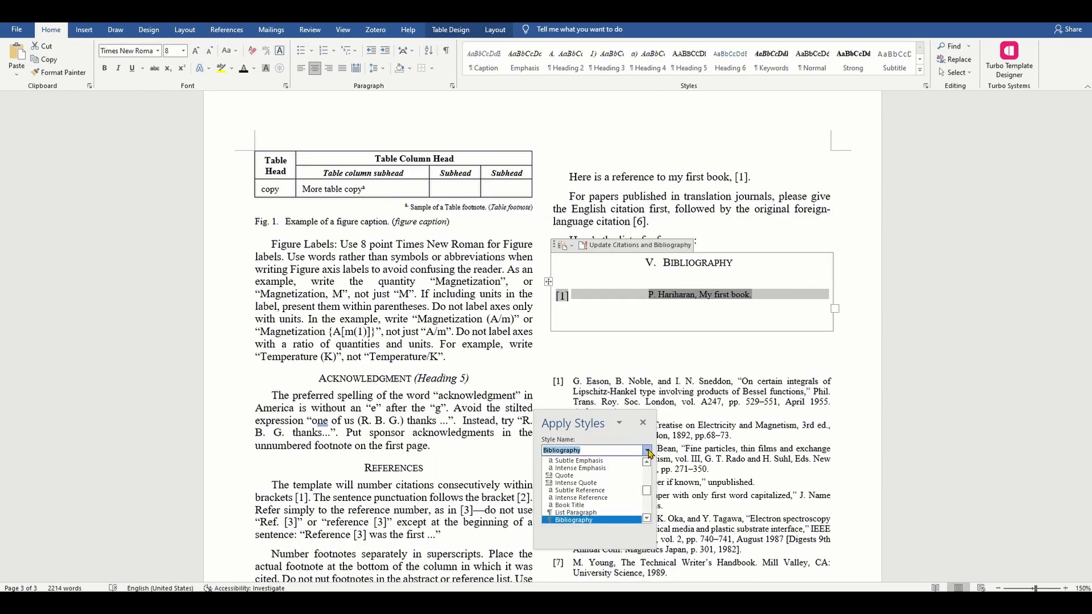
{"action": "scroll", "coordinate": [630, 489], "scroll_direction": "down", "scroll_amount": 10}
{"action": "scroll", "coordinate": [630, 492], "scroll_direction": "down", "scroll_amount": 20}
{"action": "scroll", "coordinate": [630, 492], "scroll_direction": "down", "scroll_amount": 10}
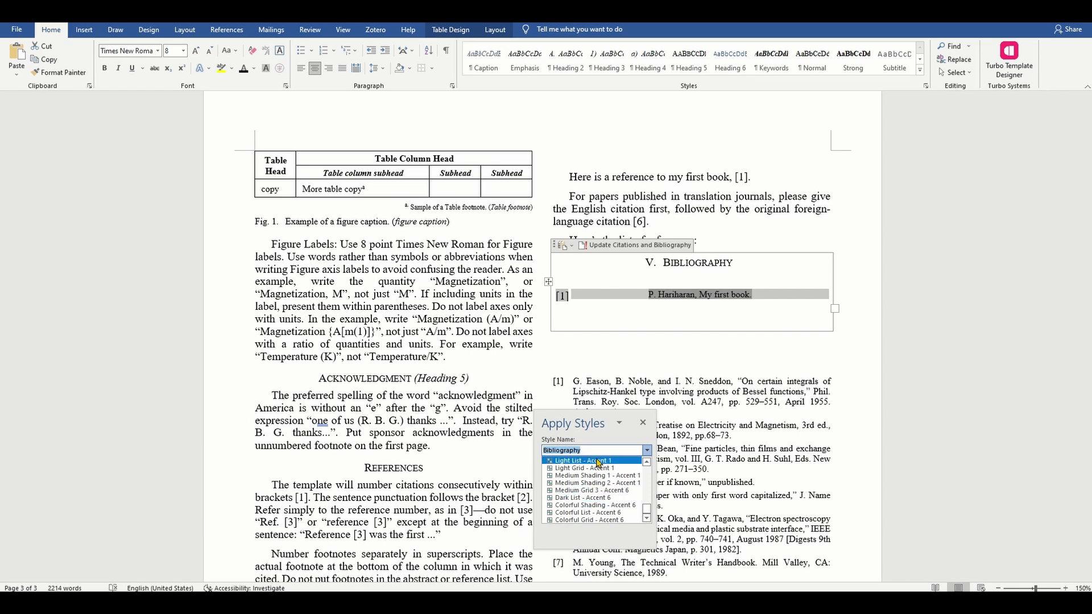
{"action": "type", "text": "refere"}
{"action": "key", "text": "Escape"}
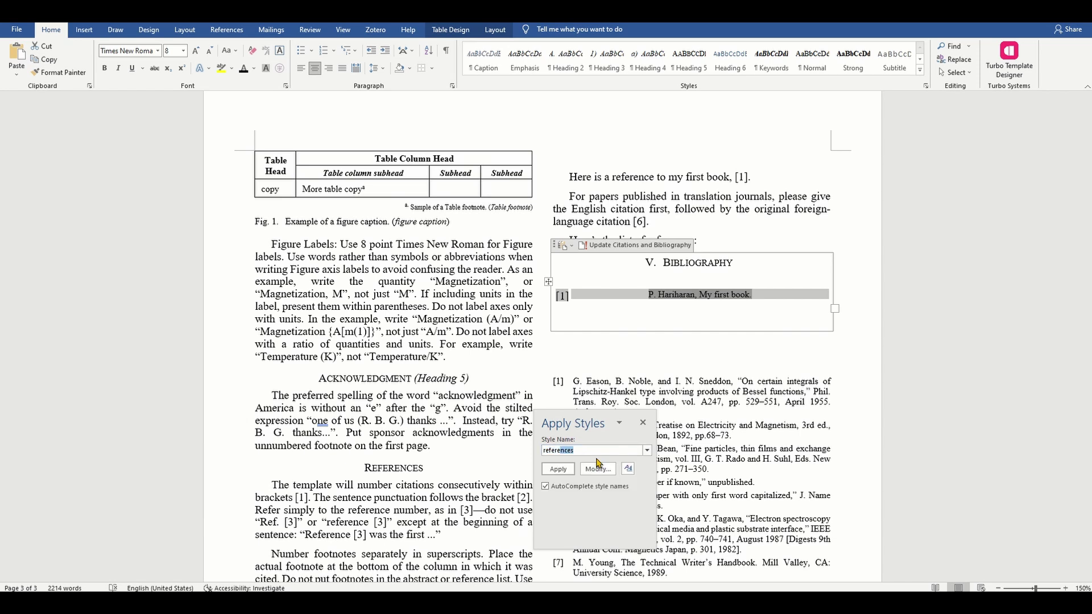
{"action": "left_click", "coordinate": [557, 469]}
{"action": "left_click", "coordinate": [737, 401]}
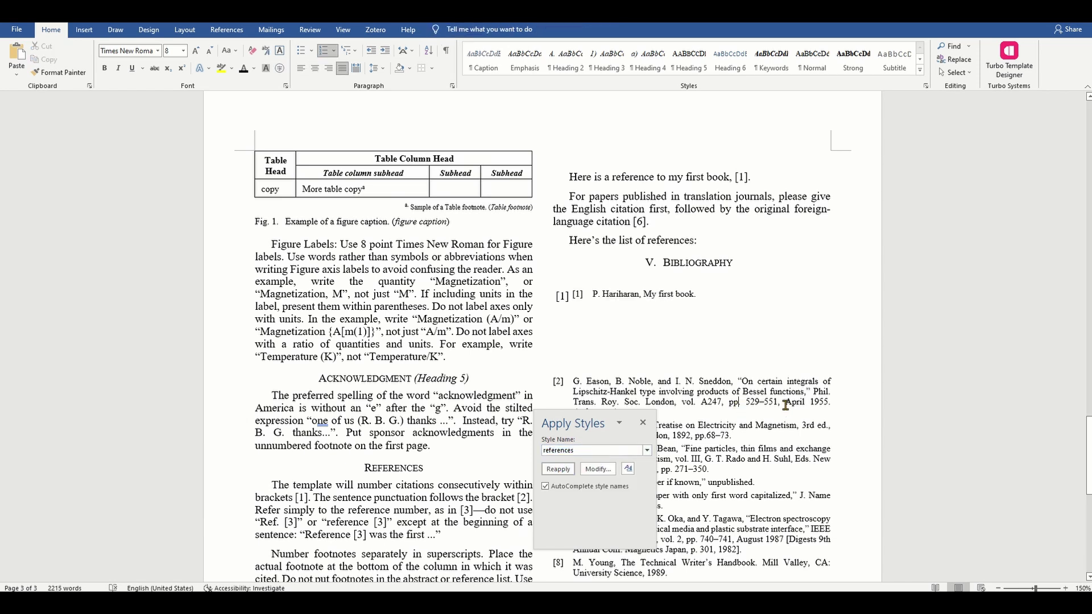